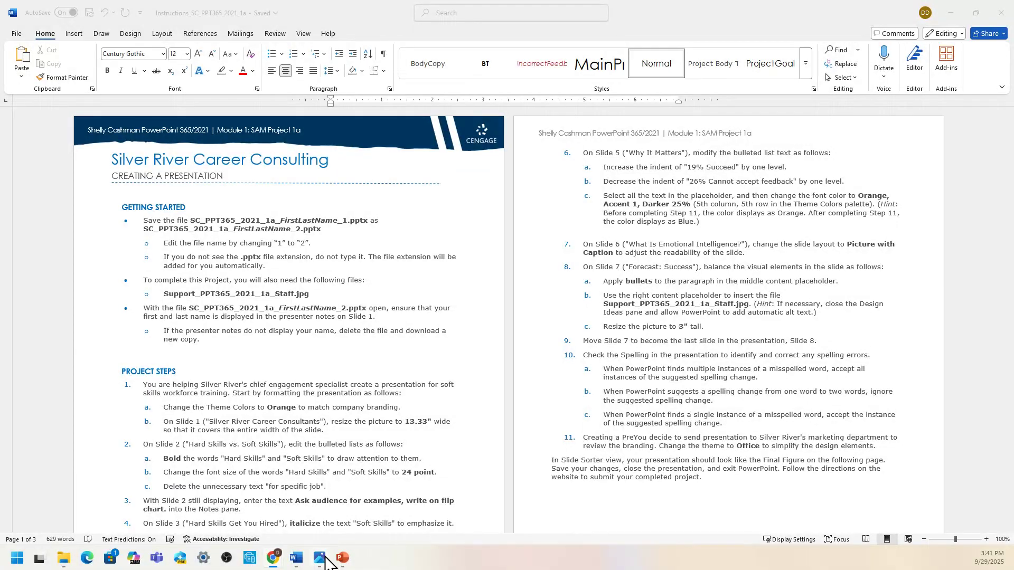
- Bring the Support_PPT365_2021_1a_Staff.jpg photo viewer in front of the Word instructions
mouse_move(321, 563)
click(322, 515)
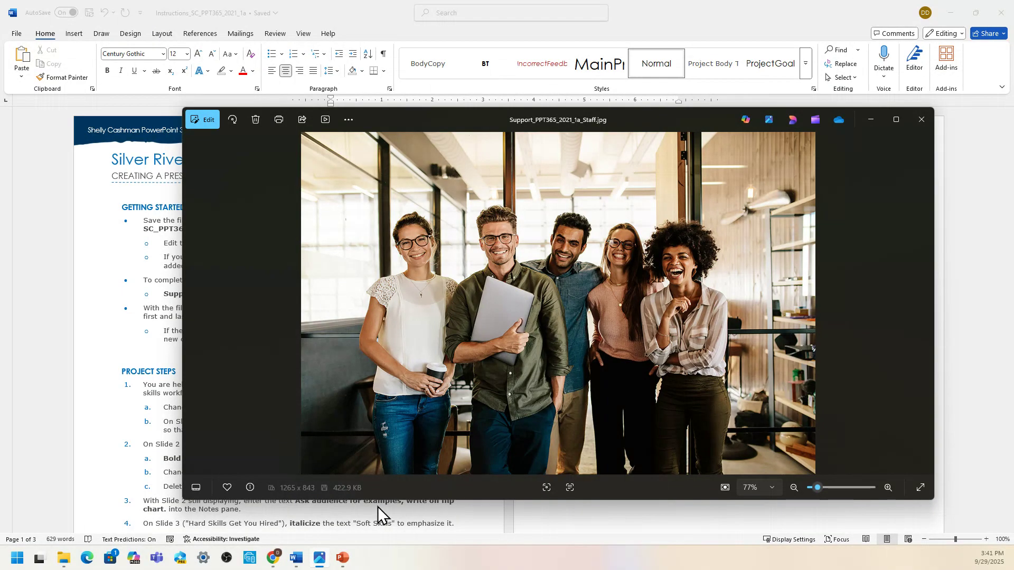
- Save a copy of the Silver River presentation as SC_PPT365_2021_1a_DrRendon_2
mouse_move(343, 561)
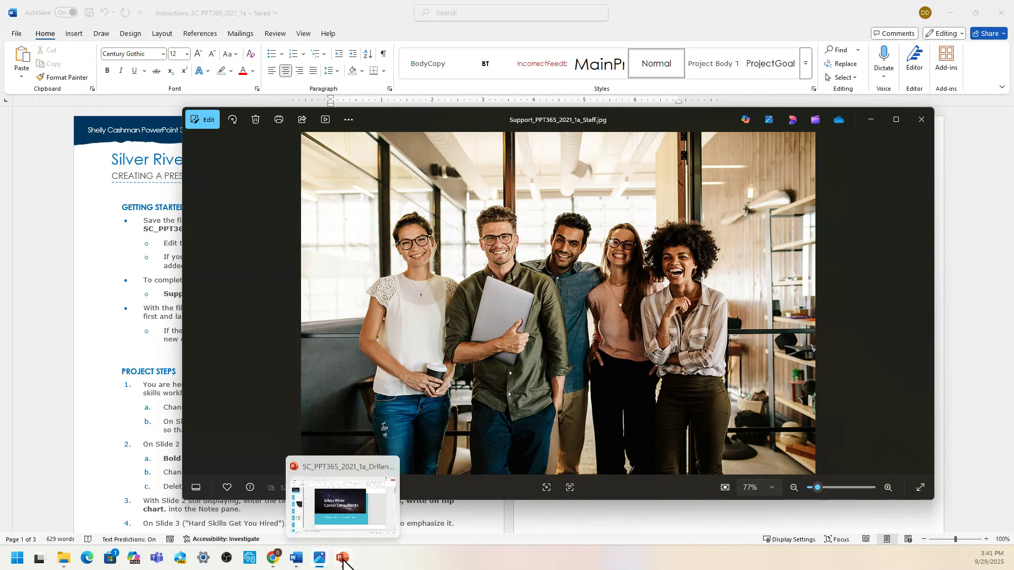
click(340, 523)
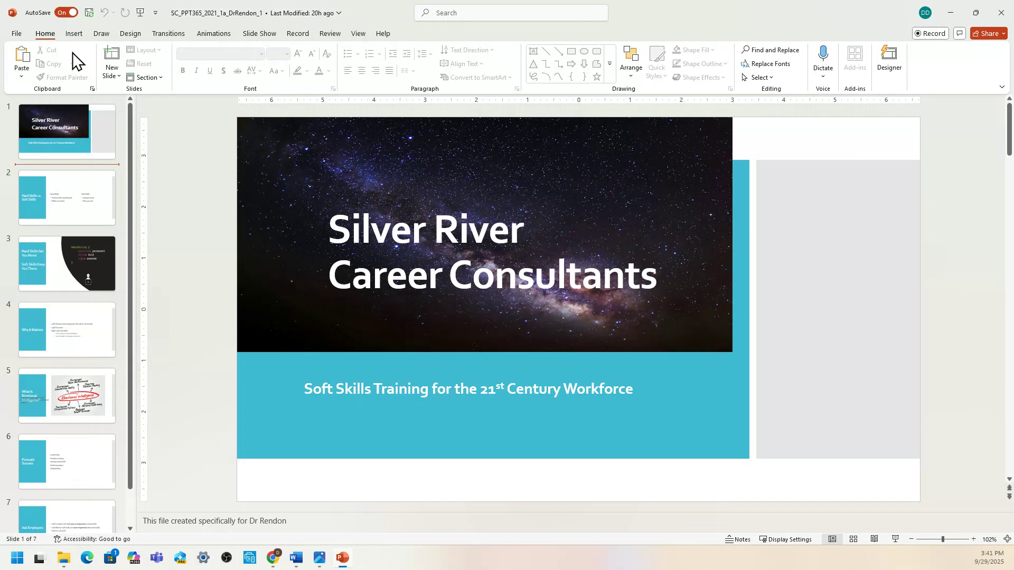
click(17, 34)
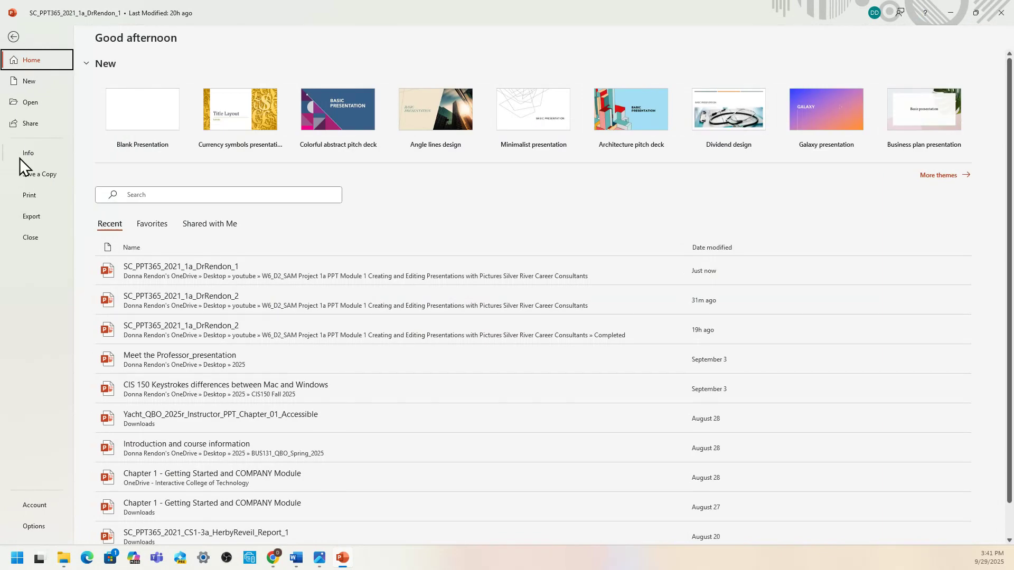
click(21, 173)
double_click(352, 80)
drag(360, 80, 365, 81)
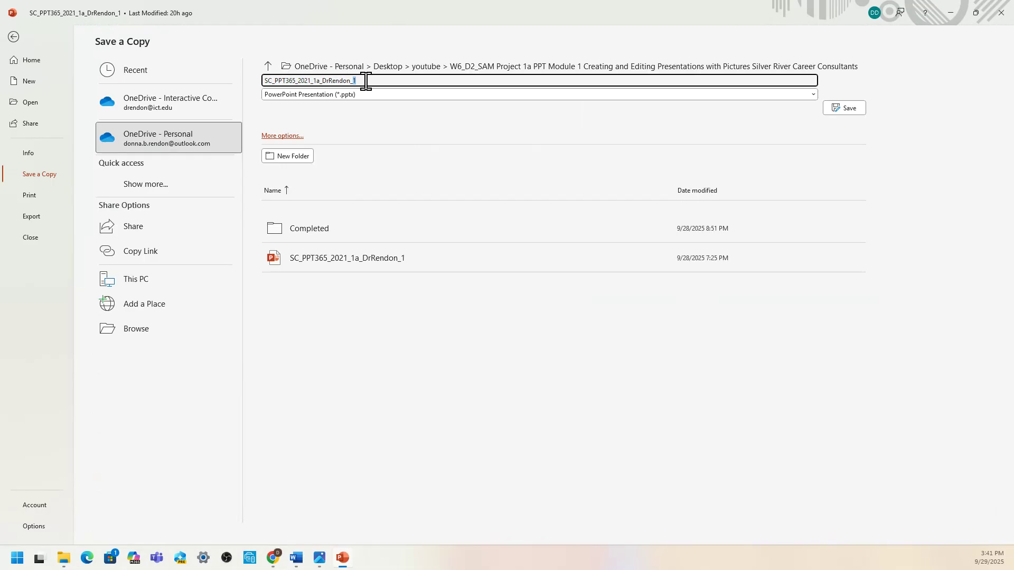
text(2)
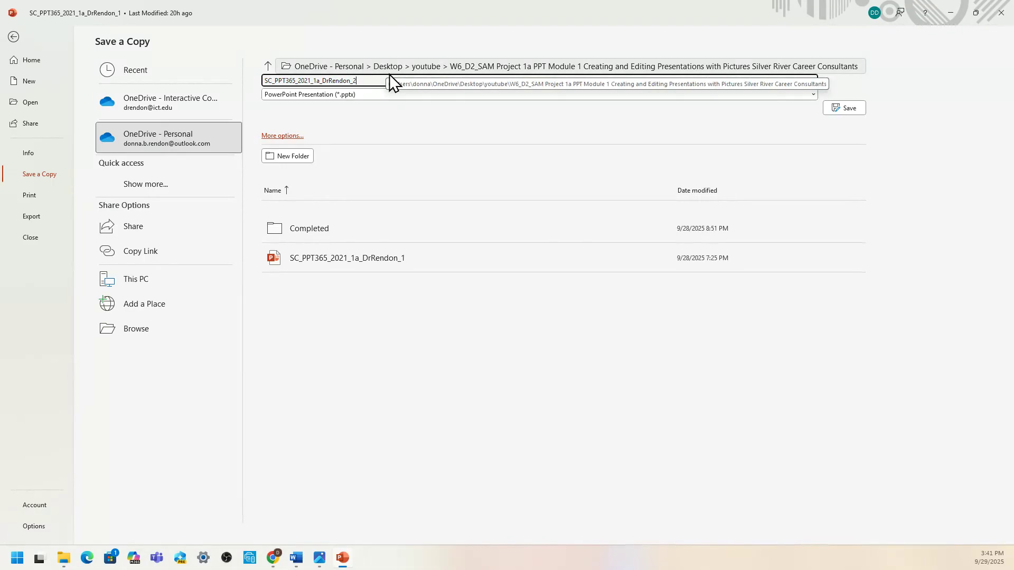
click(849, 110)
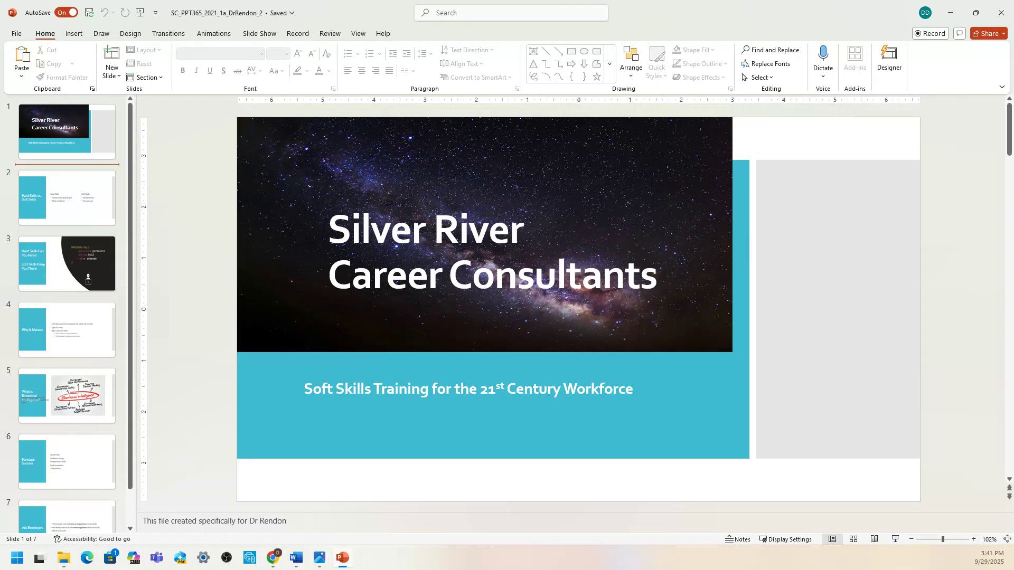
- Highlight the Getting Started section of the Word instructions in yellow
click(295, 558)
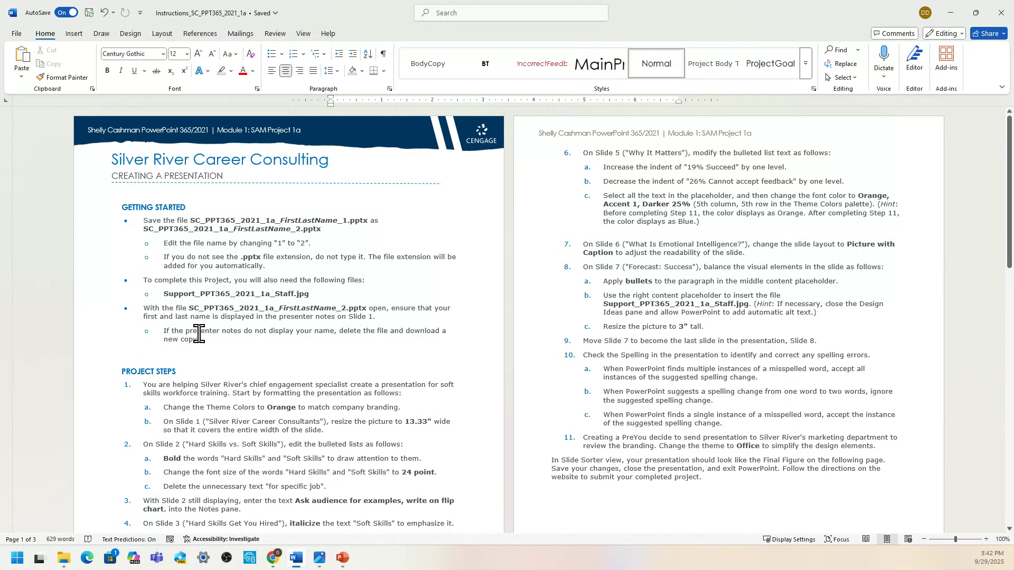
drag(202, 342, 118, 205)
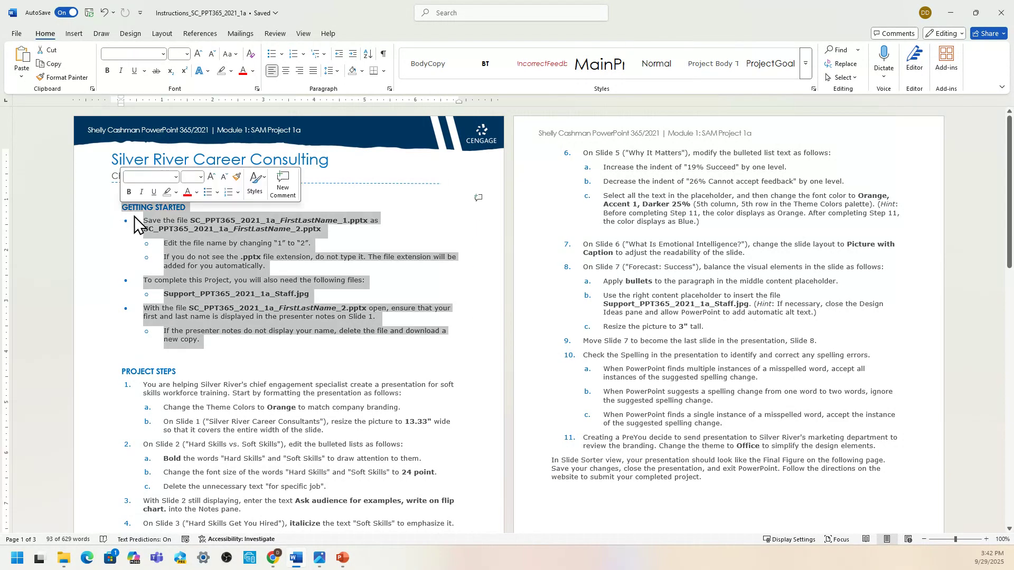
click(176, 192)
click(174, 230)
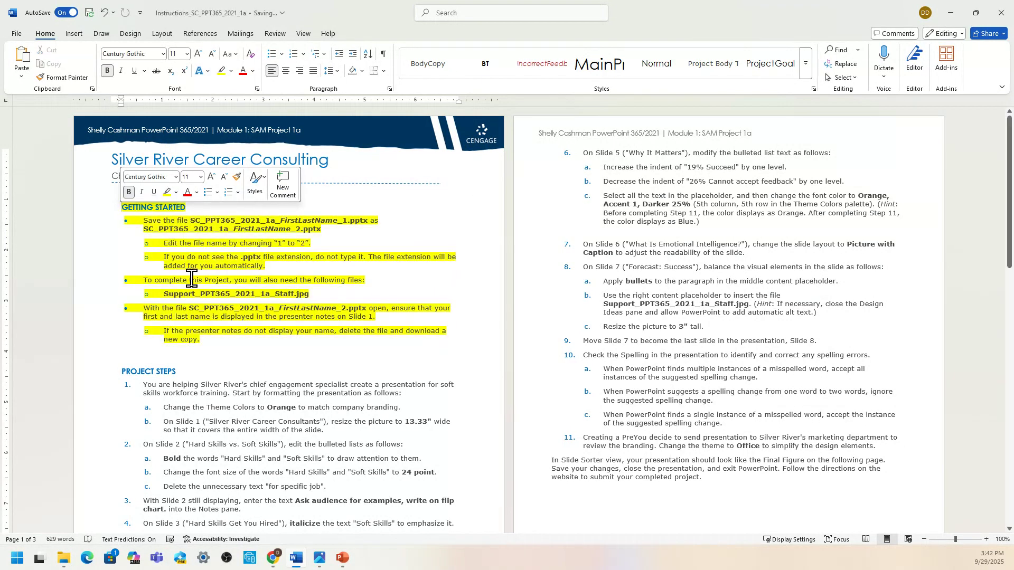
click(201, 343)
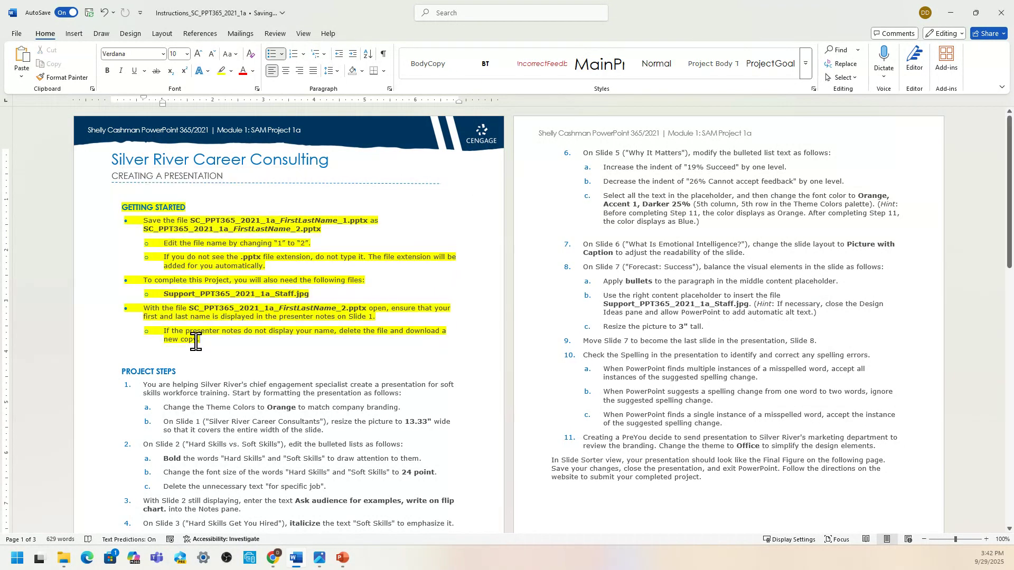
triple_click(170, 340)
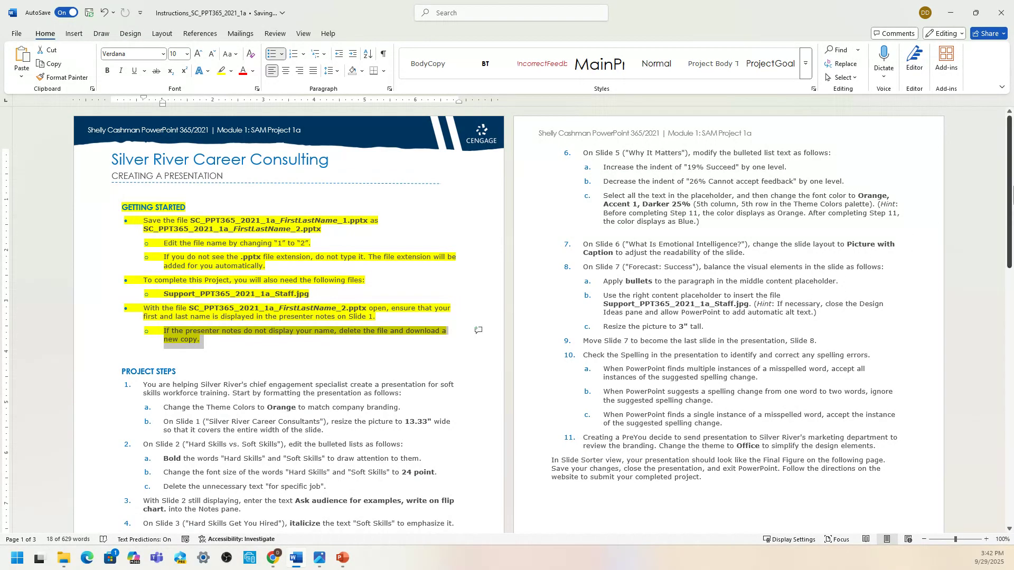
drag(1009, 193, 1008, 257)
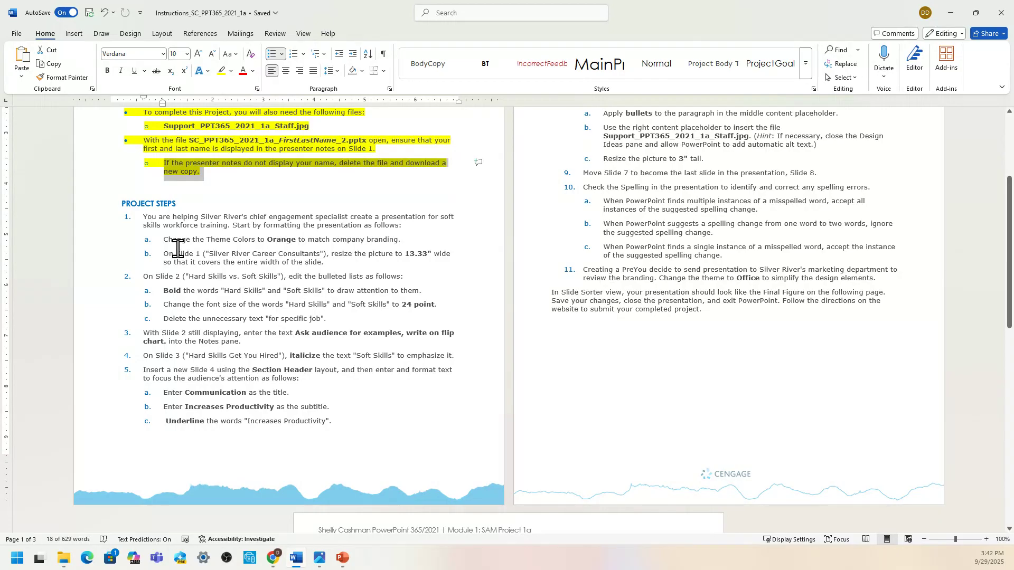
- Highlight the Change the Theme Colors step and 'resize the picture to 13.33' in yellow
drag(165, 240, 404, 243)
click(449, 221)
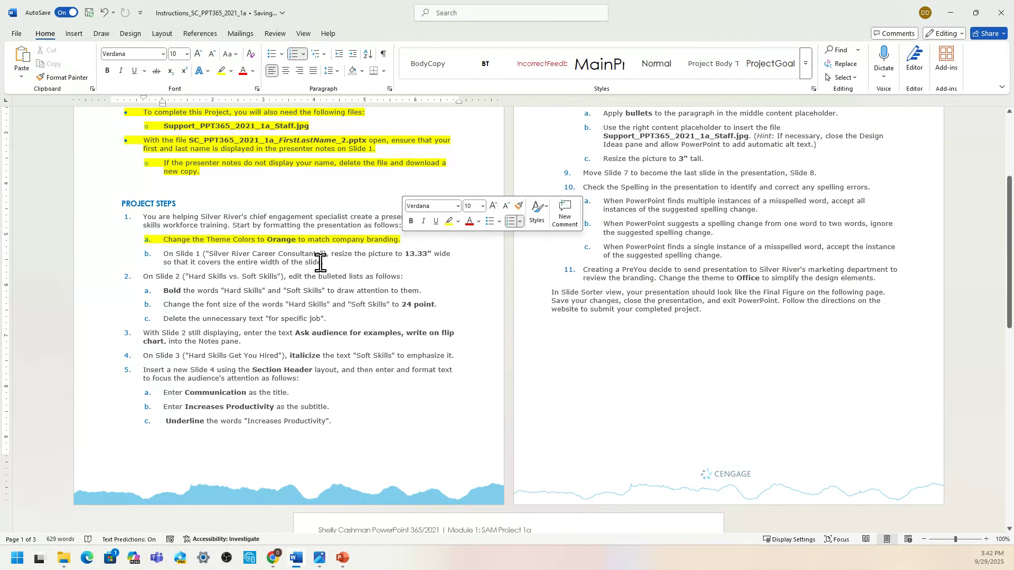
drag(331, 255, 429, 252)
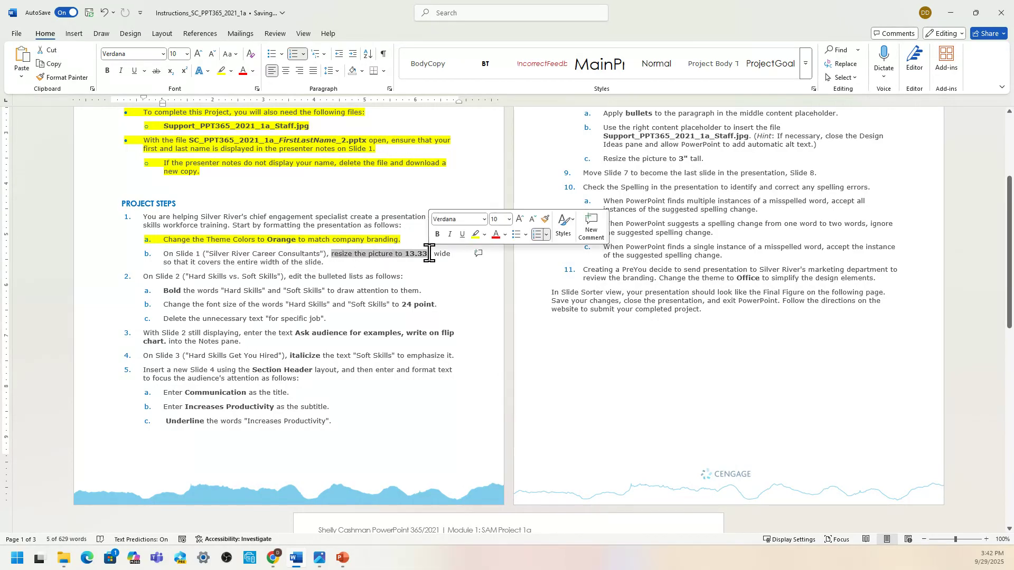
click(474, 238)
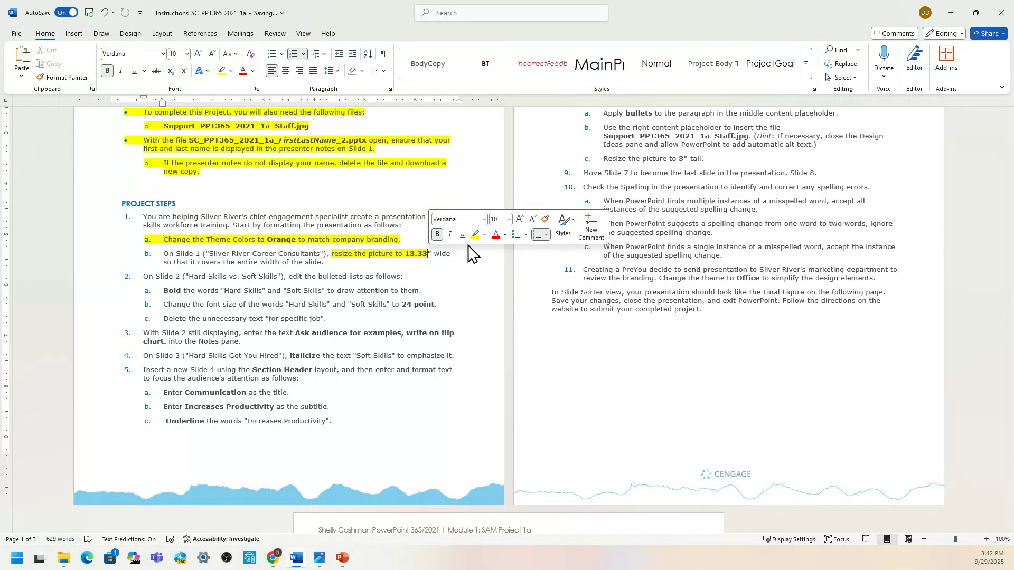
mouse_move(328, 564)
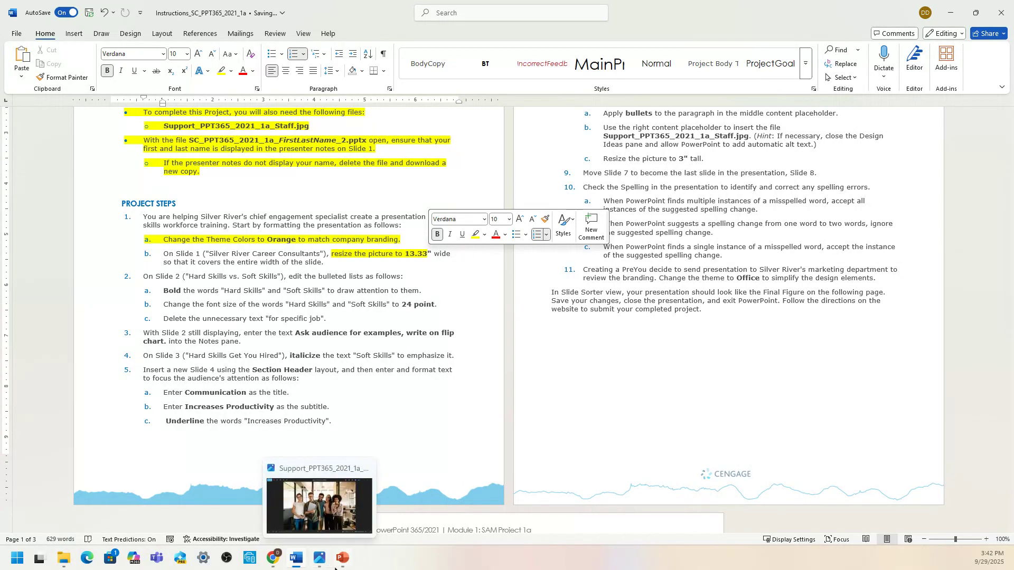
click(343, 528)
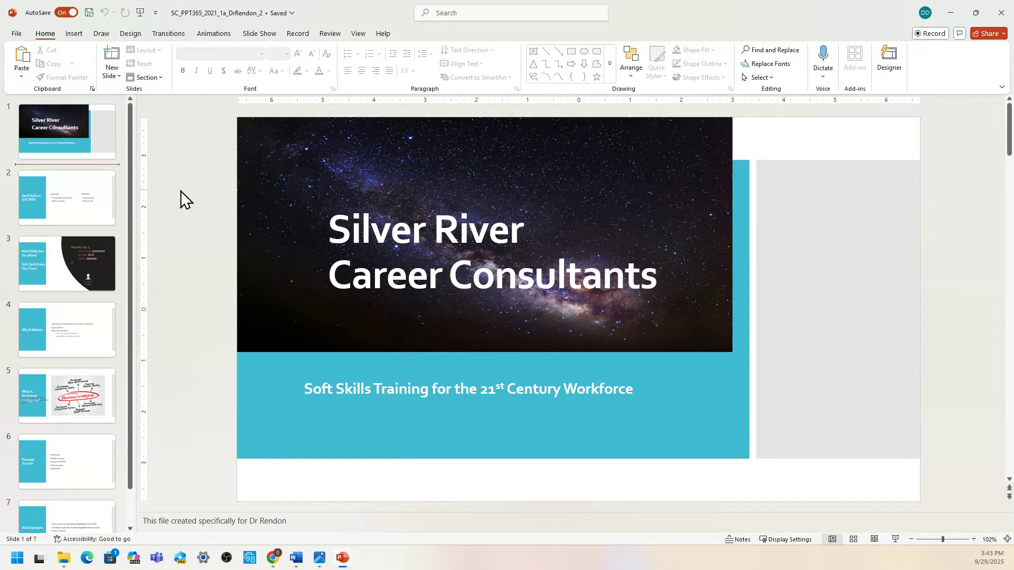
- Apply the Orange variant colour scheme to all seven slides
click(113, 144)
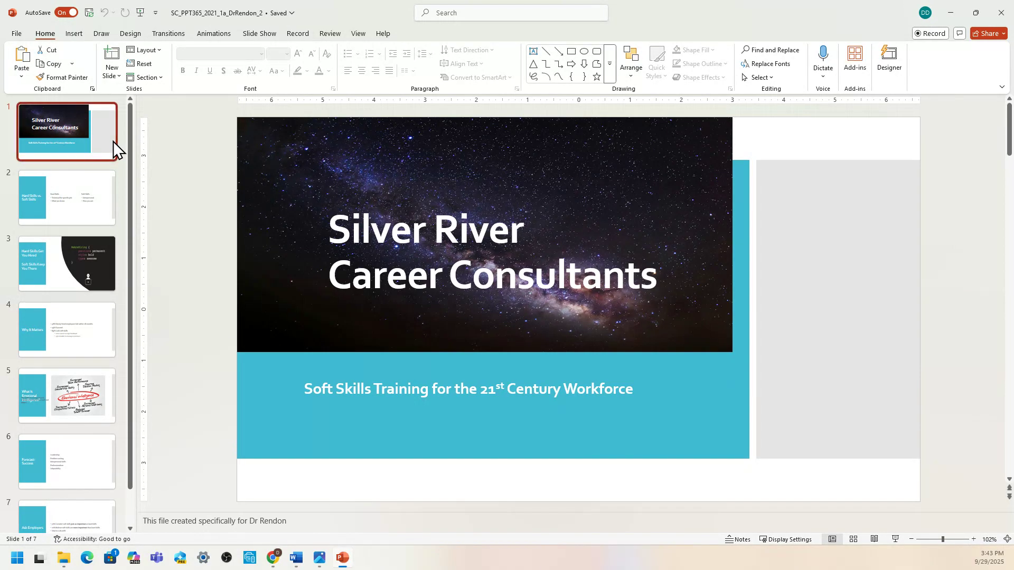
click(131, 38)
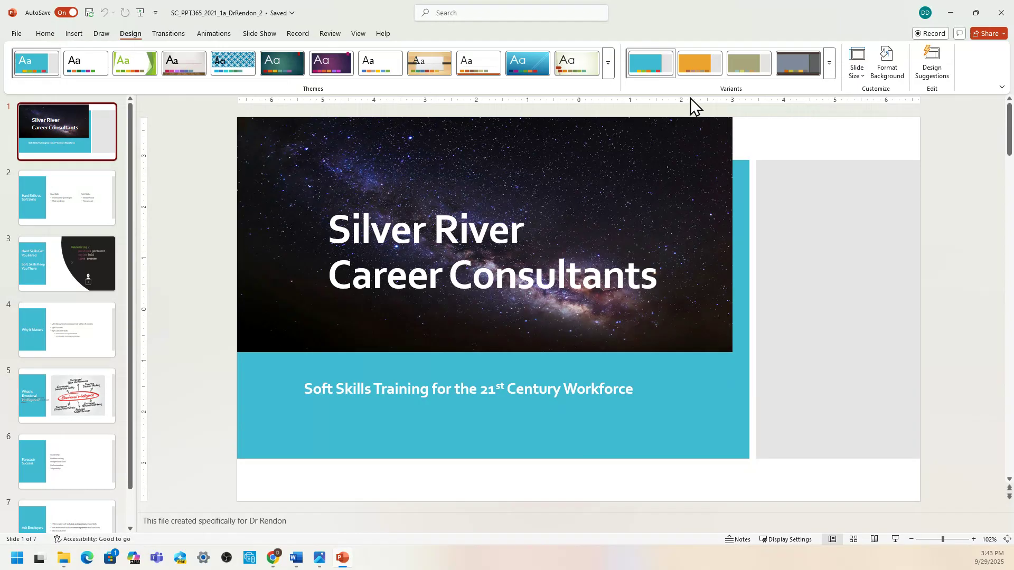
click(830, 74)
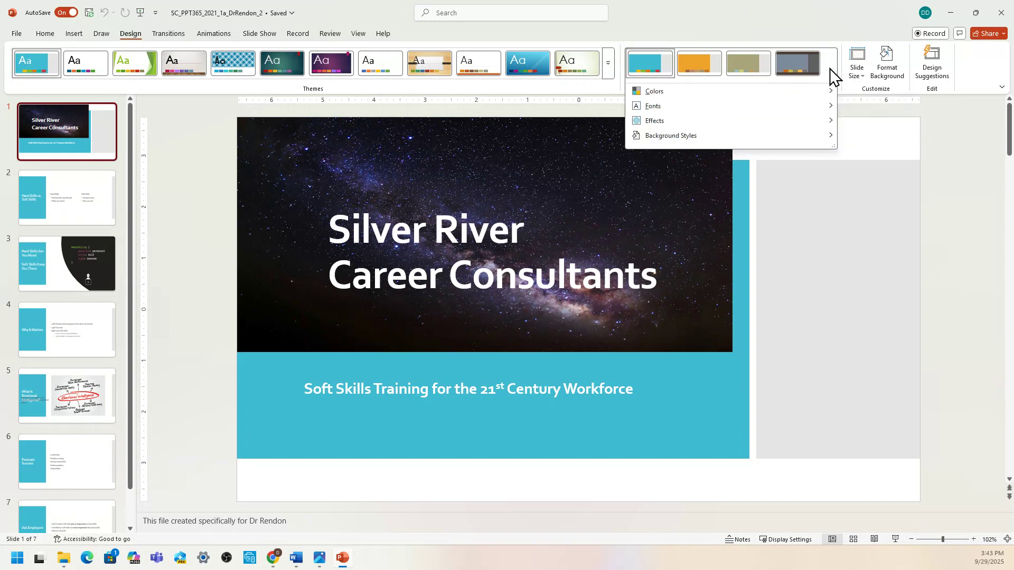
mouse_move(722, 93)
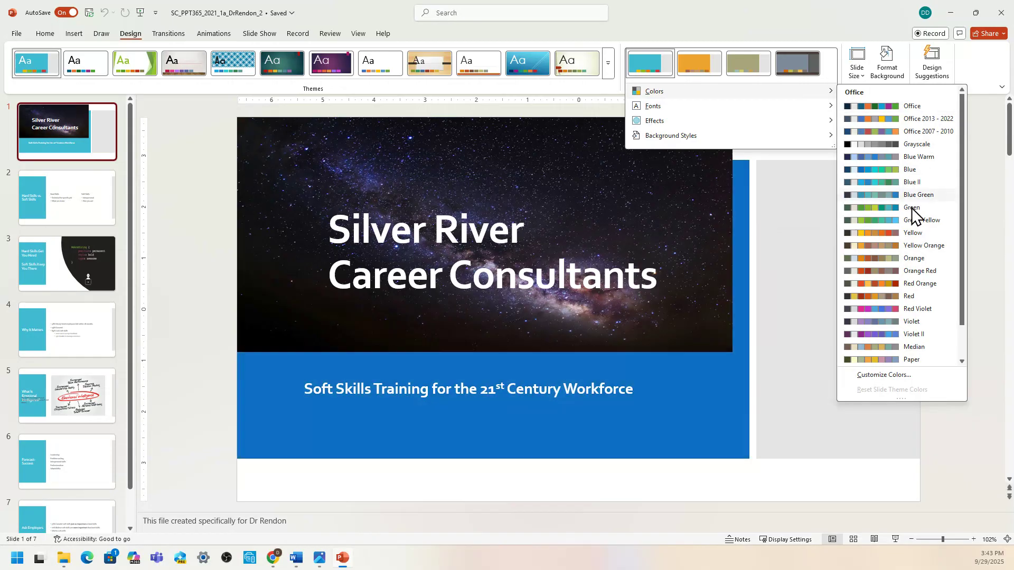
click(882, 261)
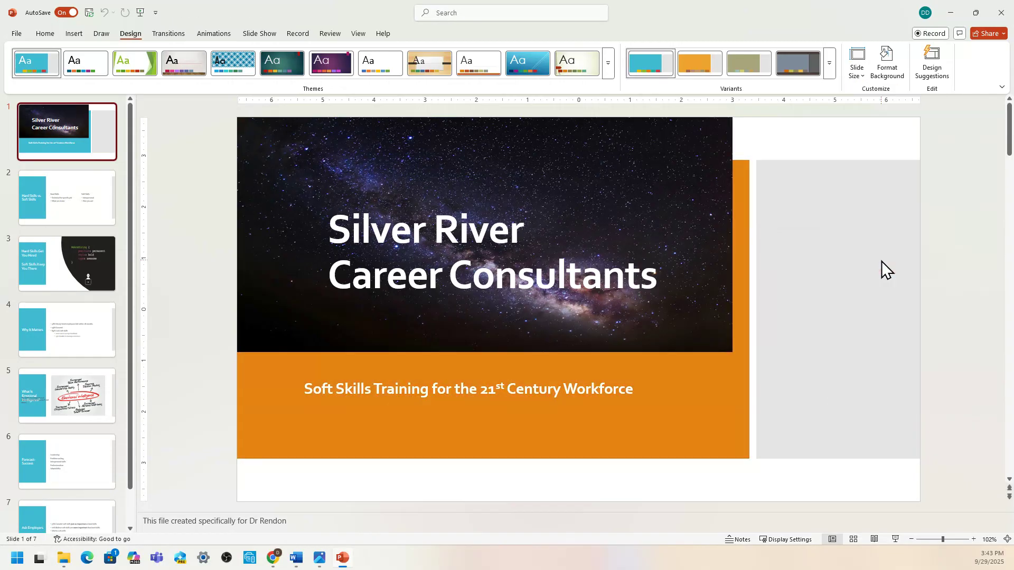
- Set the starry title picture on slide 1 to 13.33" wide so it spans the slide
click(717, 332)
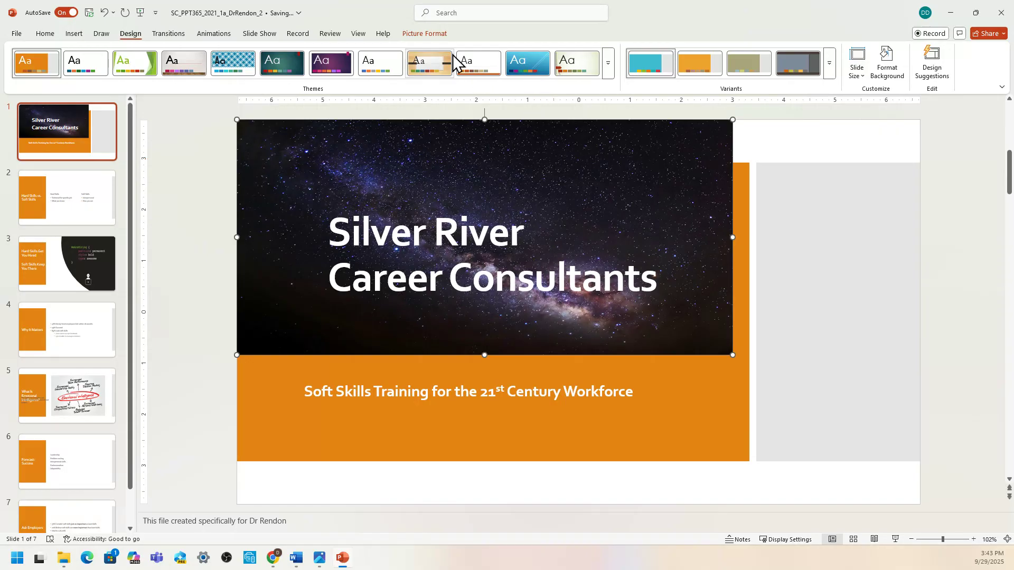
click(436, 36)
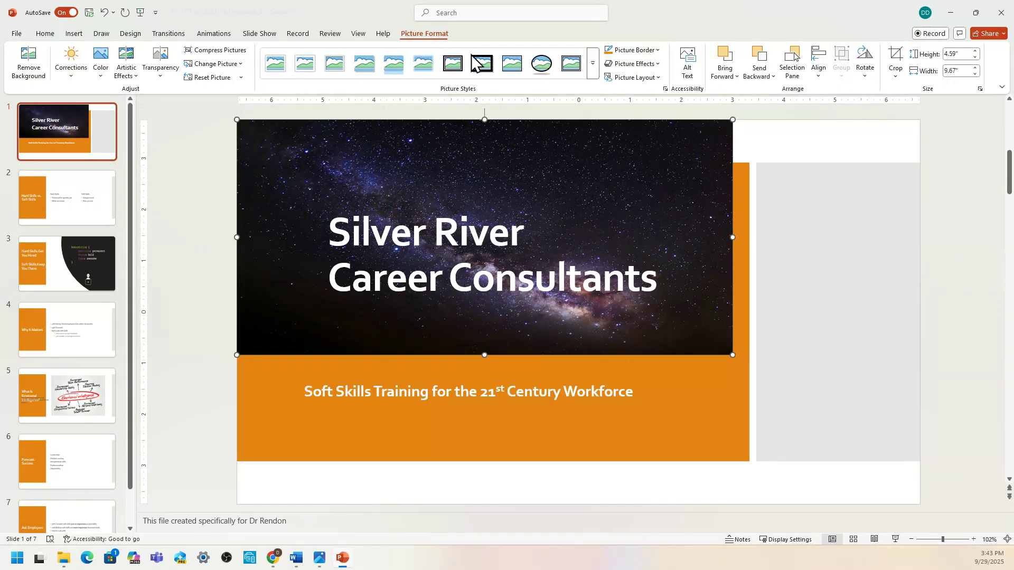
click(960, 72)
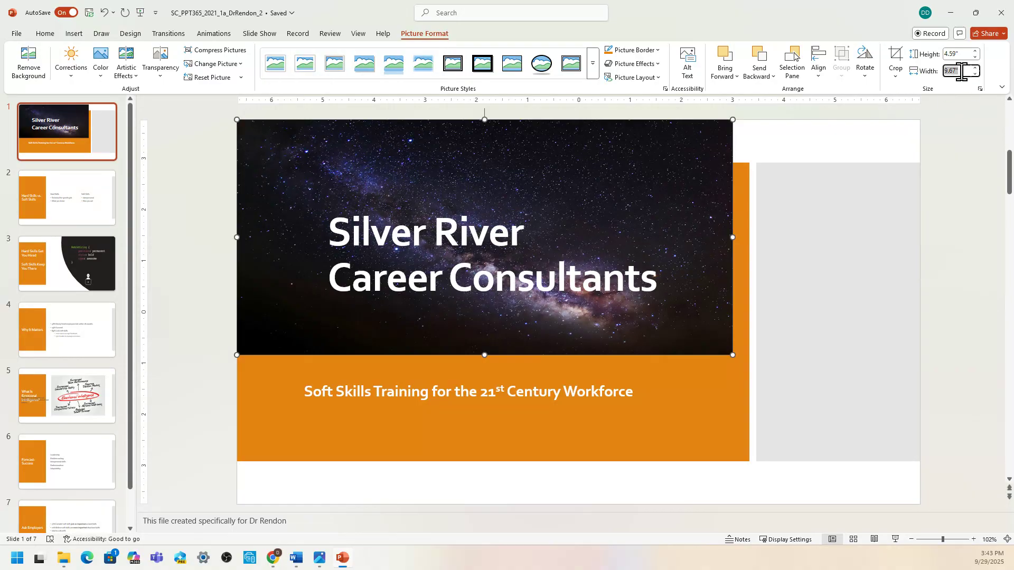
text(13.33)
key(Return)
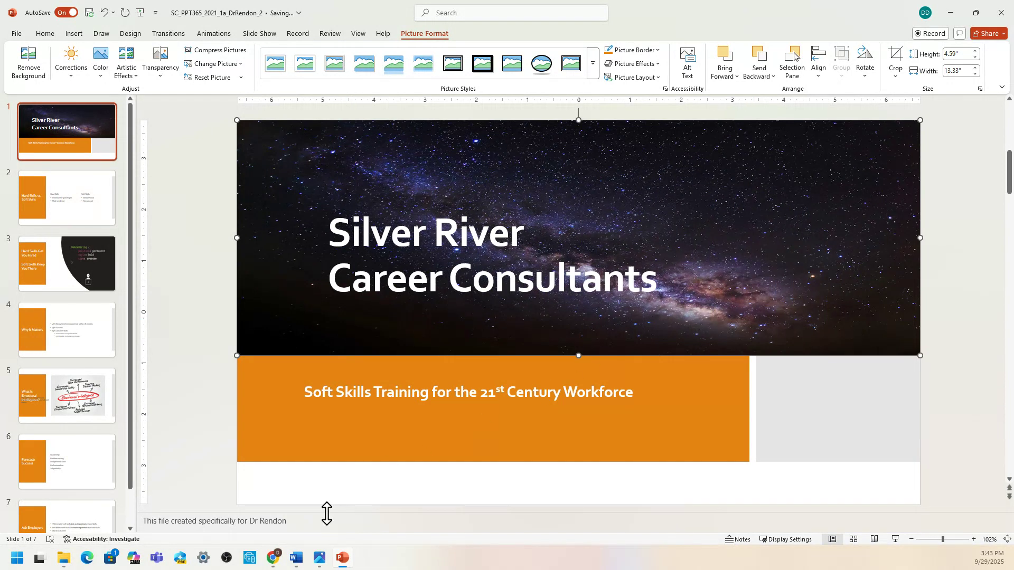
click(296, 557)
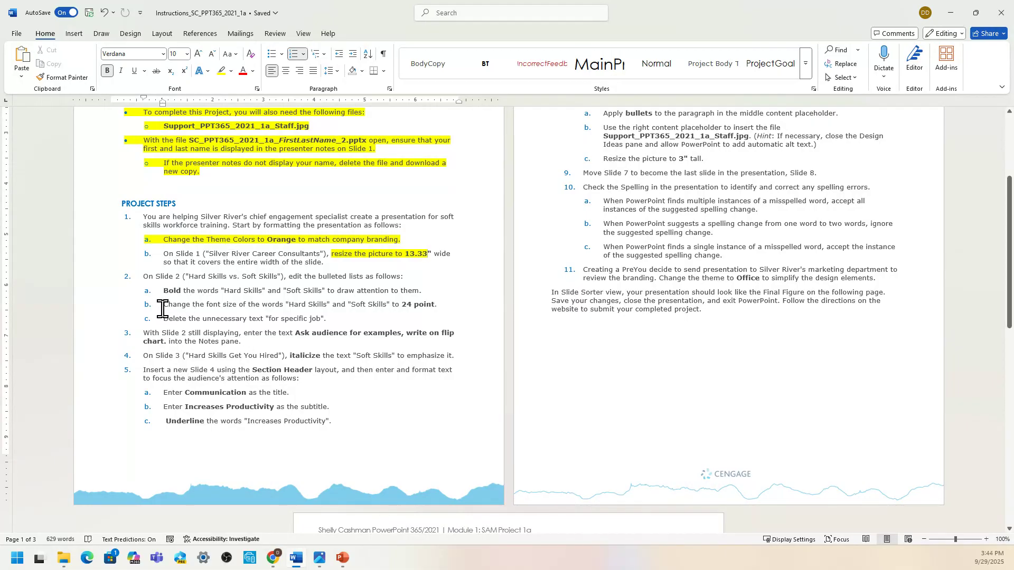
- Highlight Slide 2 and instruction items 2a, 2b and 2c yellow in Word
drag(157, 278, 180, 277)
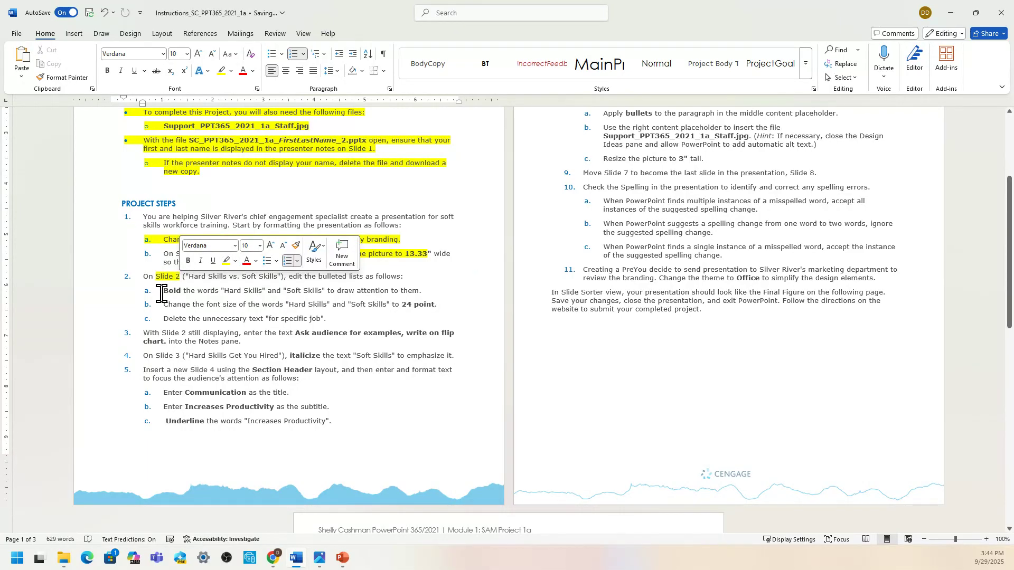
drag(169, 294, 417, 294)
click(479, 276)
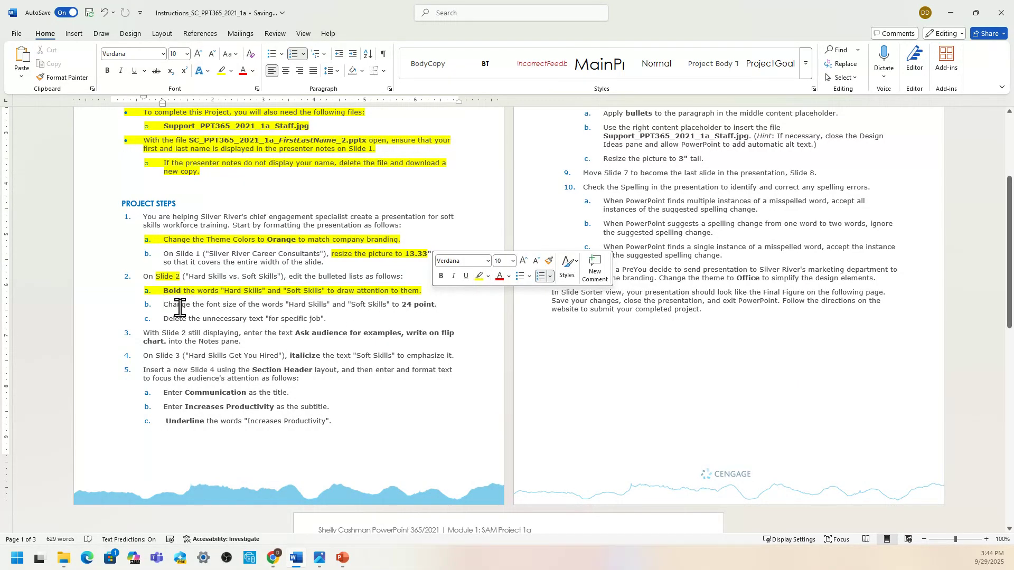
drag(162, 305, 436, 305)
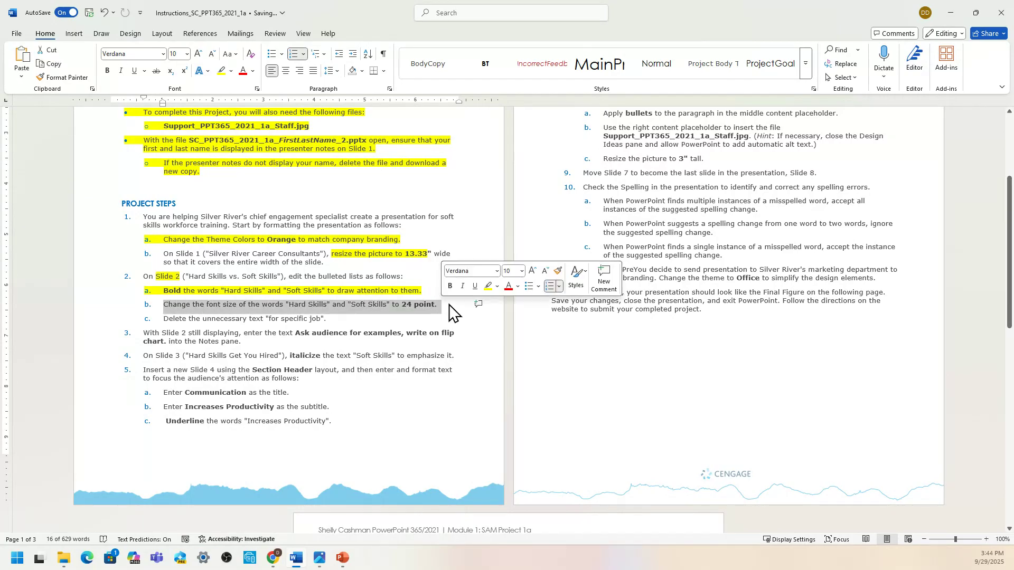
click(487, 286)
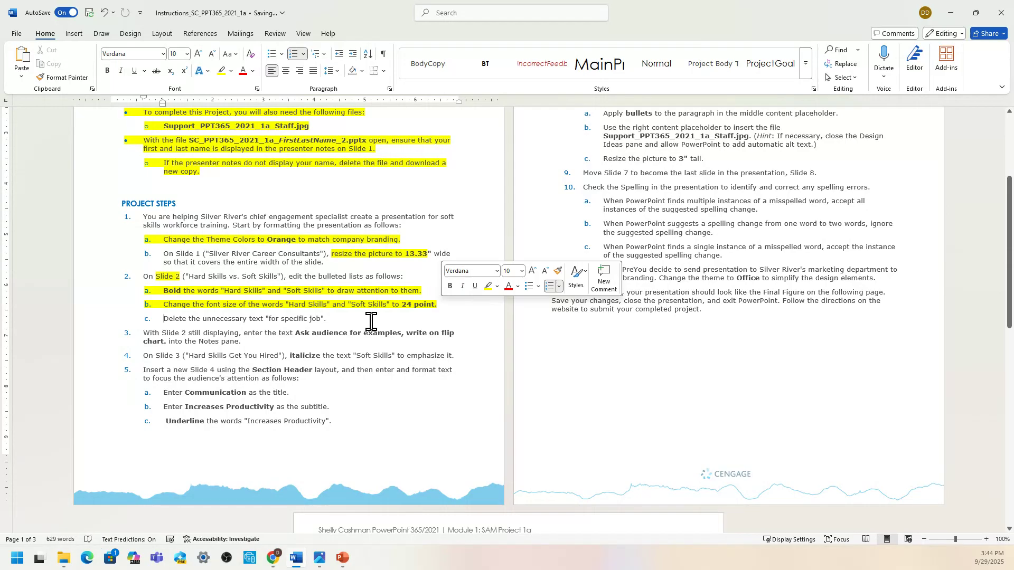
drag(331, 320, 156, 324)
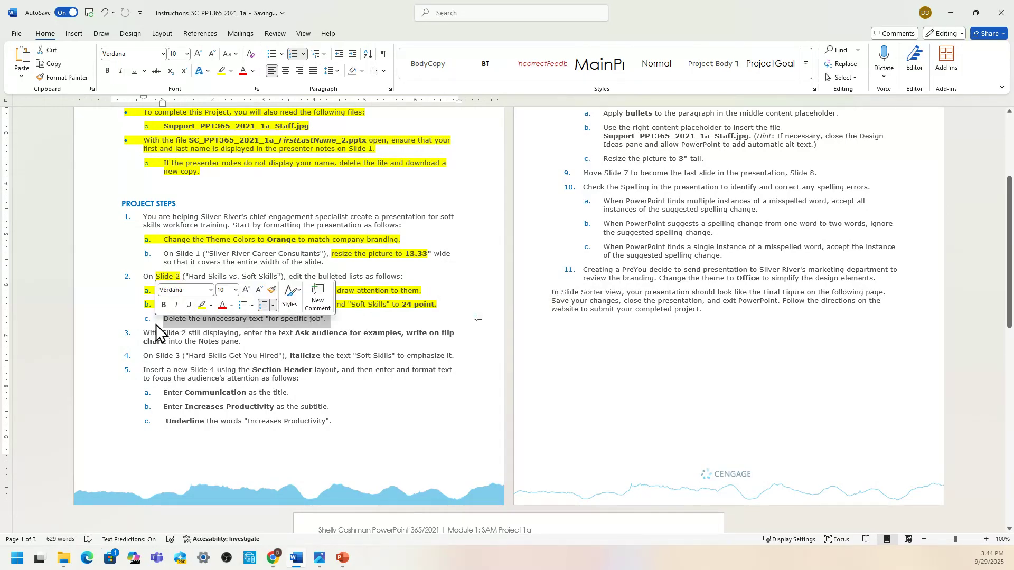
click(204, 309)
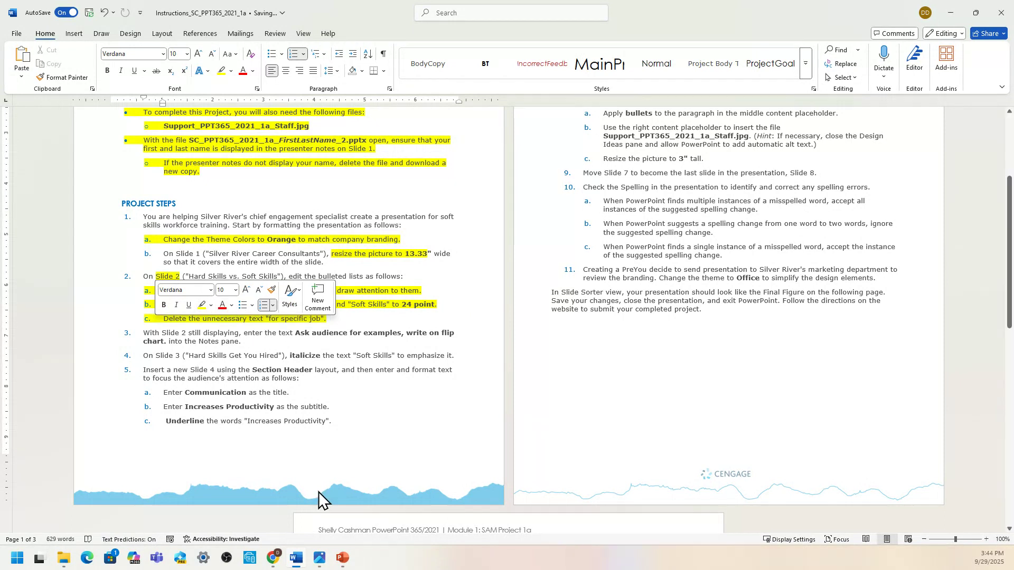
click(341, 558)
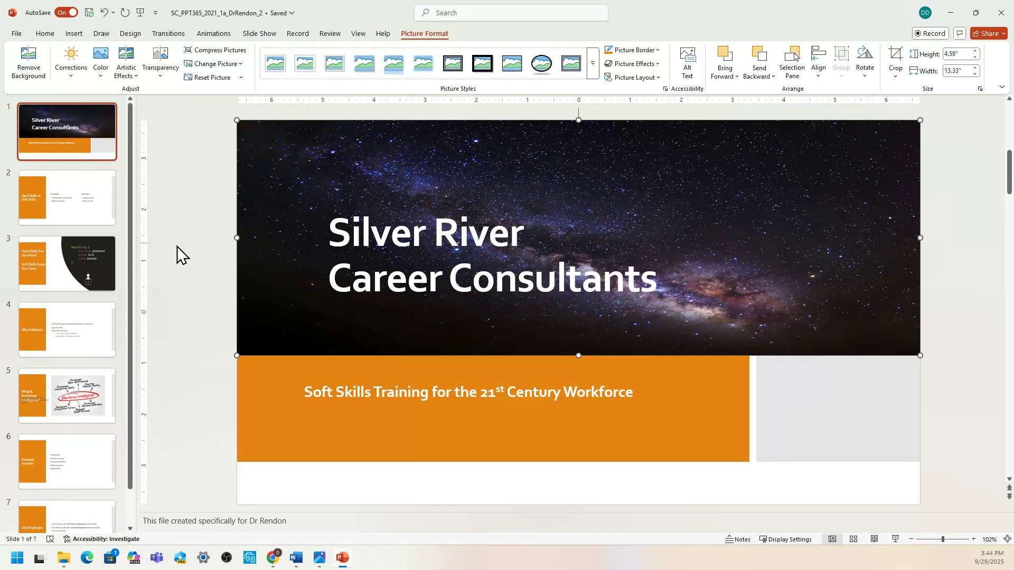
- Make the Hard Skills heading on slide 2 bold at 24 point
click(108, 221)
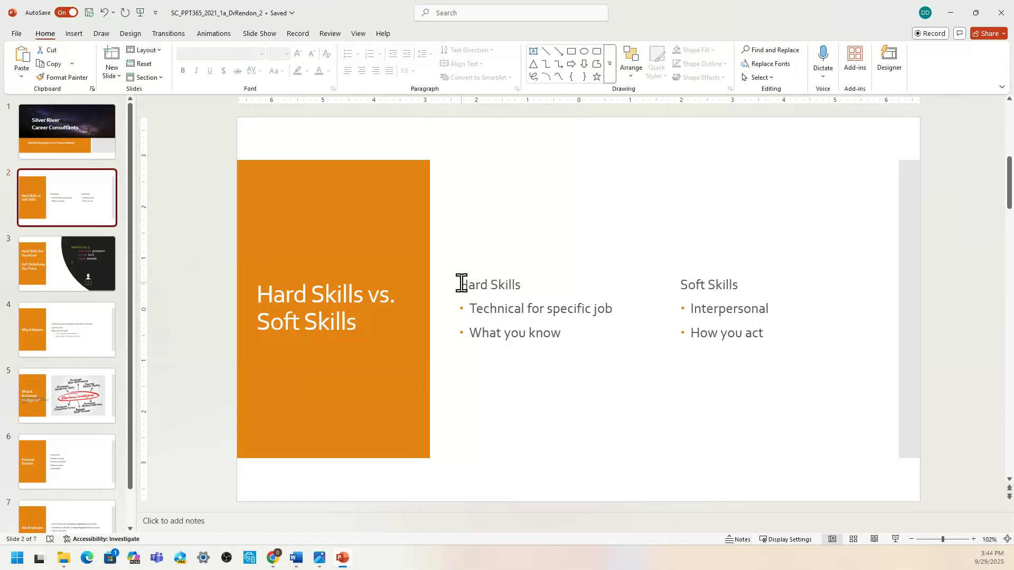
drag(461, 283, 512, 287)
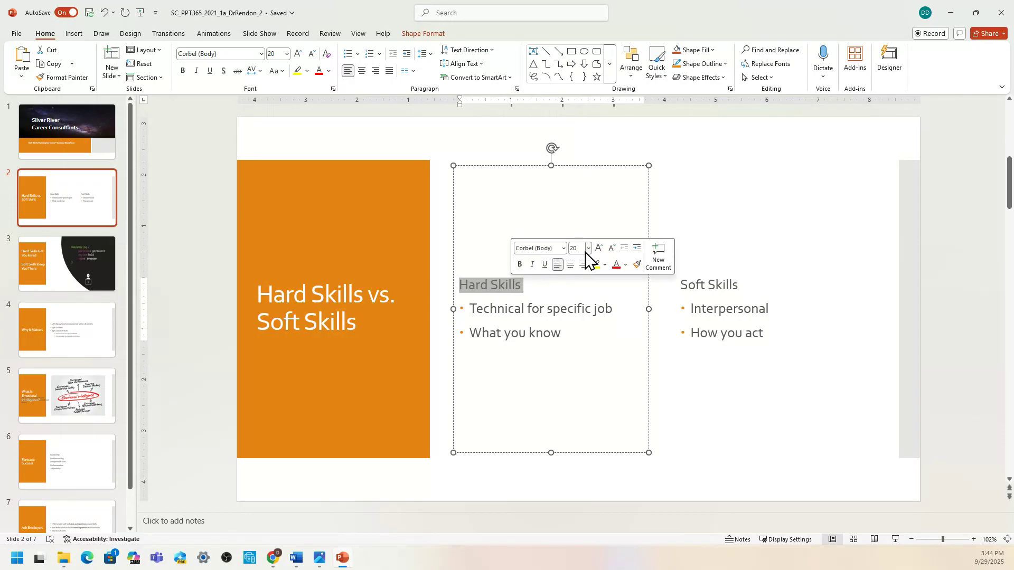
click(520, 264)
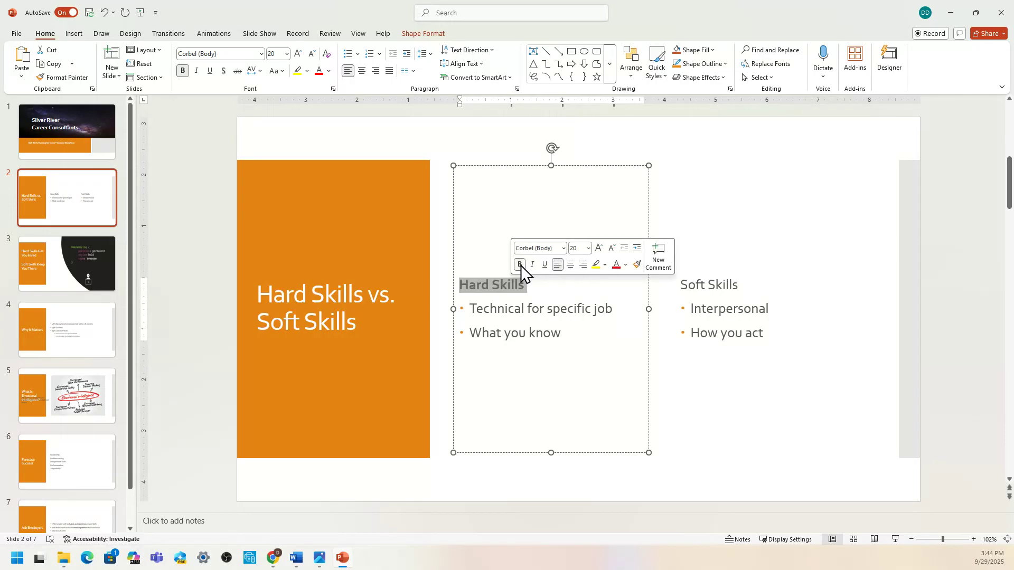
click(588, 248)
click(579, 383)
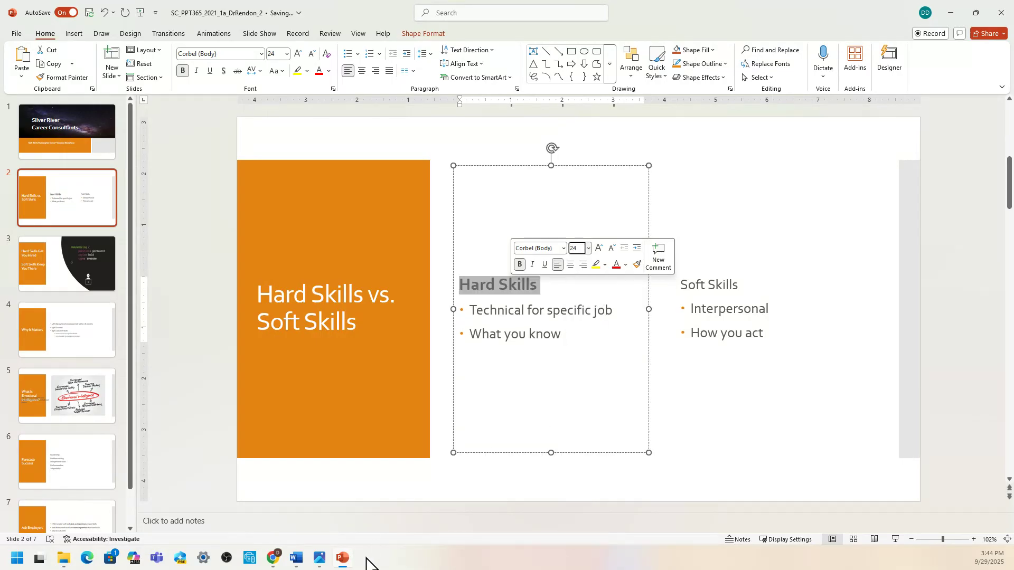
click(296, 559)
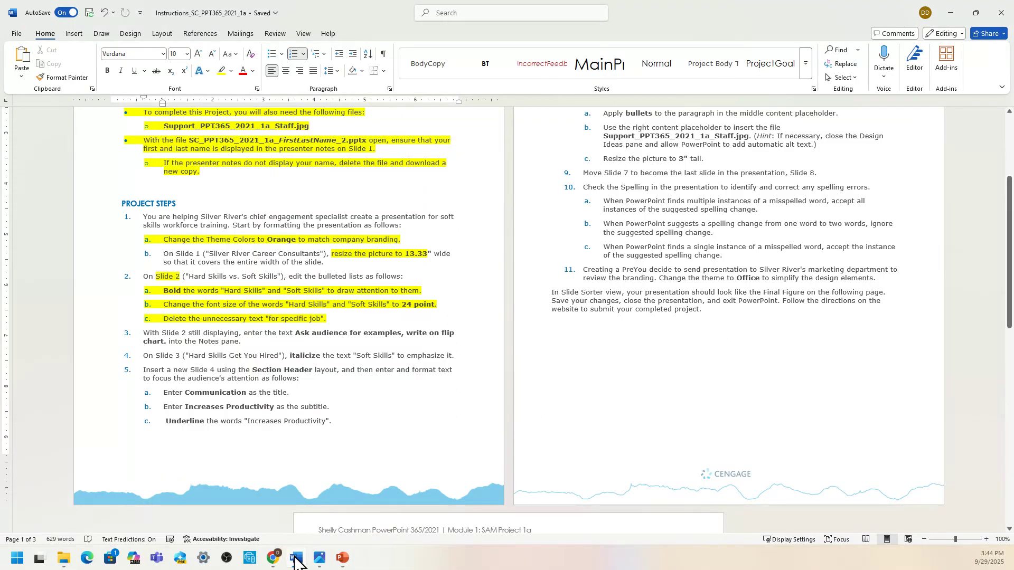
click(296, 558)
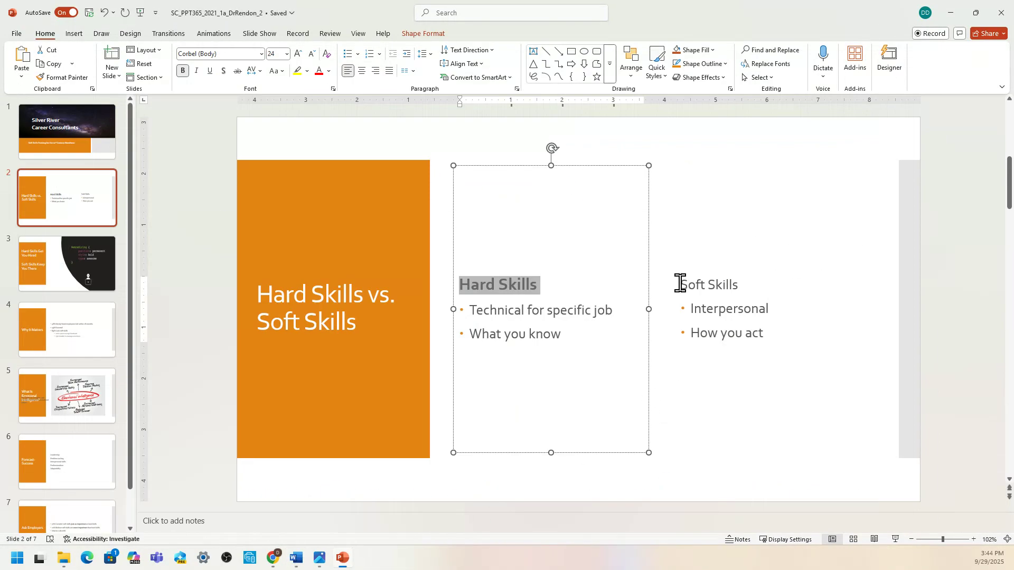
- Make the Soft Skills heading bold at 24 point
drag(679, 285, 737, 286)
click(813, 251)
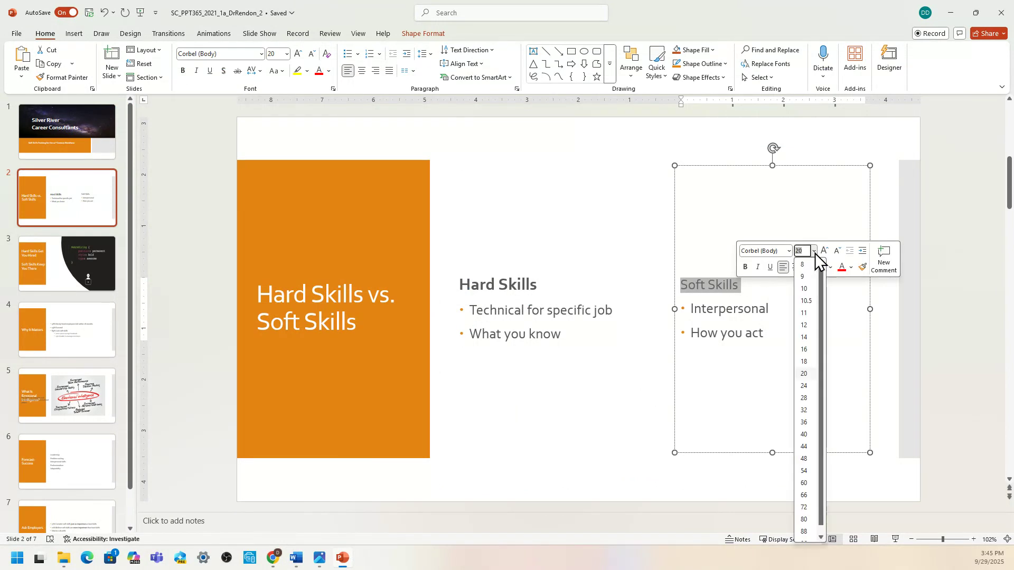
click(801, 387)
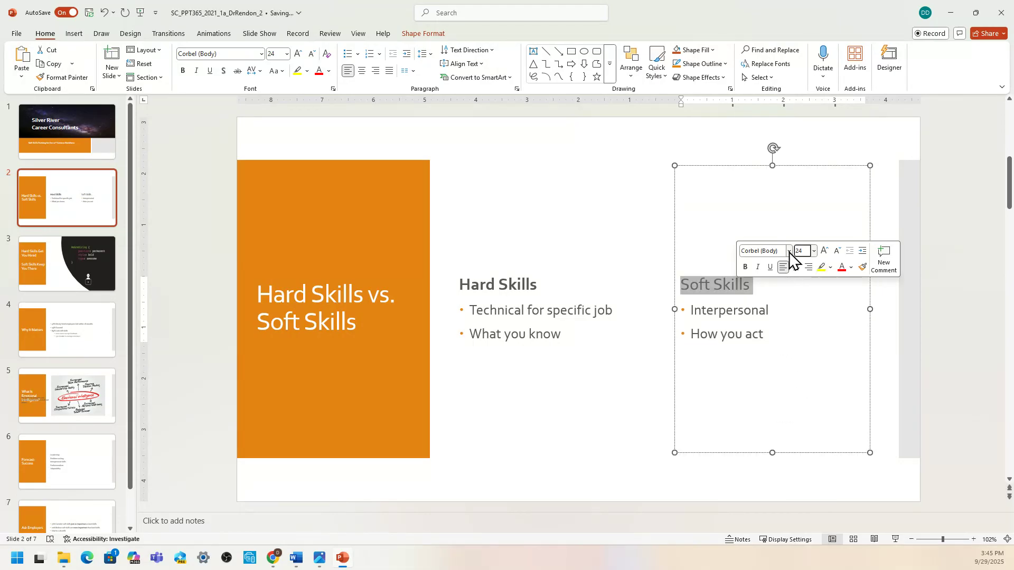
click(745, 267)
- Delete 'for specific job' so the first Hard Skills bullet reads just 'Technical'
click(573, 325)
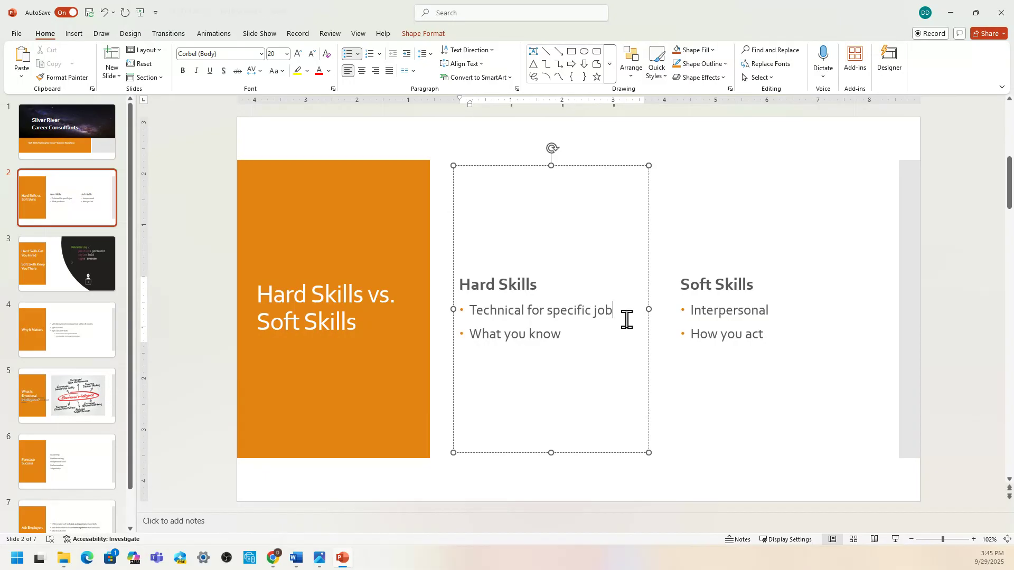
key(BackSpace)
key(BackSpace)
key(BackSpace)
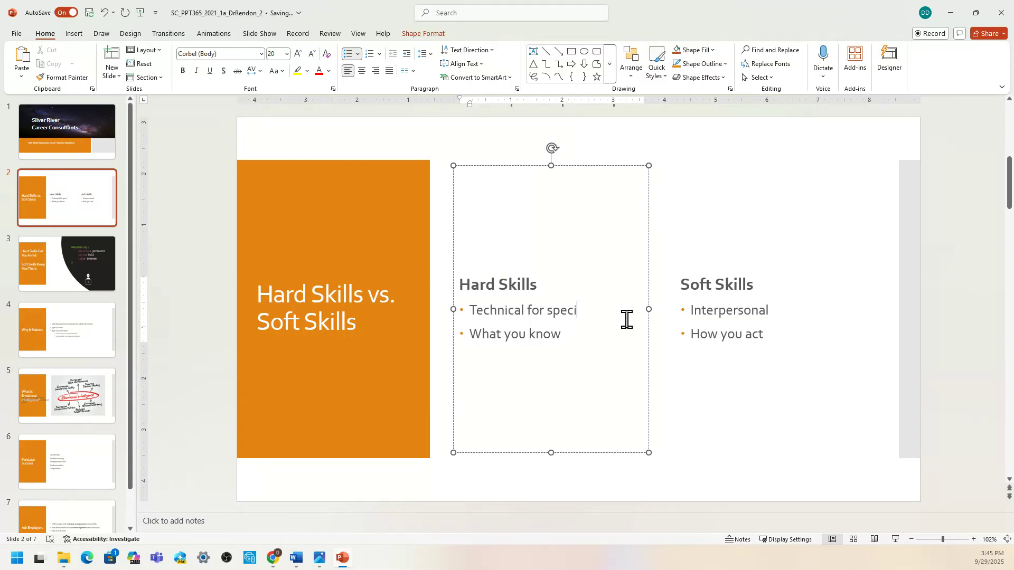
key(BackSpace)
key(BackSpace)
key(BackSpace)
key(BackSpace)
key(BackSpace)
- Copy step 3's note 'Ask audience for examples, write on flip chart.' from the Word instructions
click(296, 558)
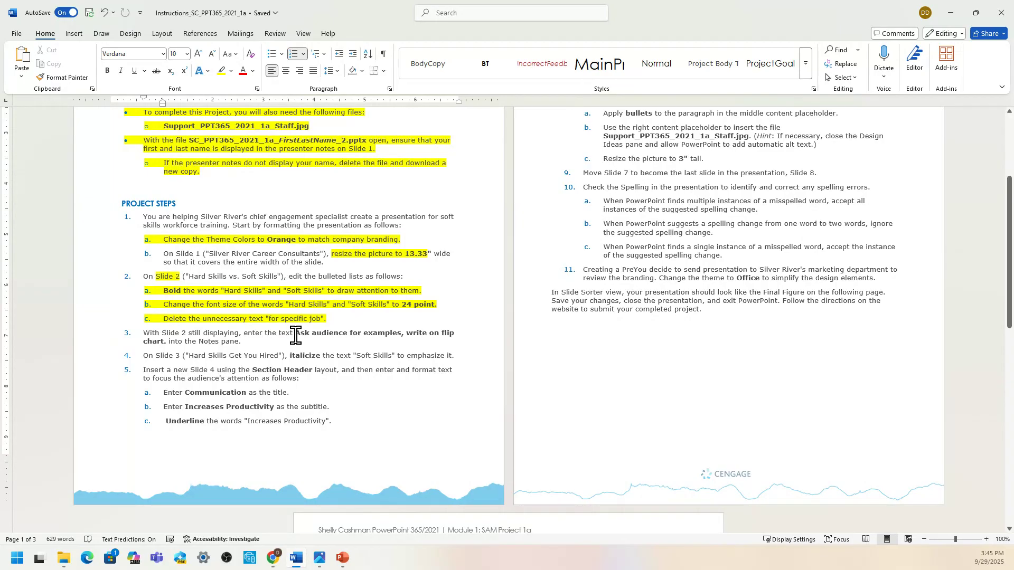
drag(296, 334, 167, 340)
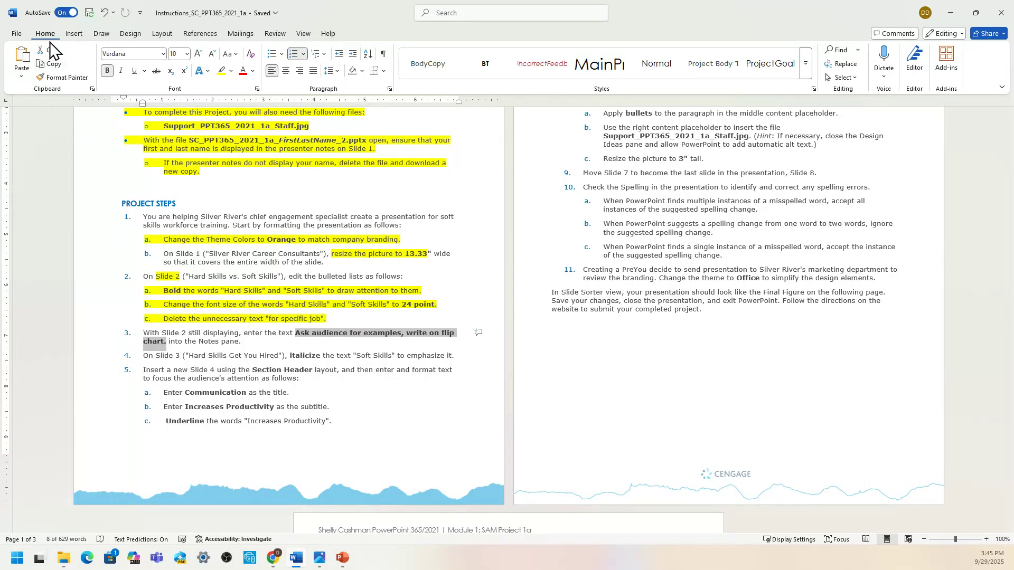
click(57, 65)
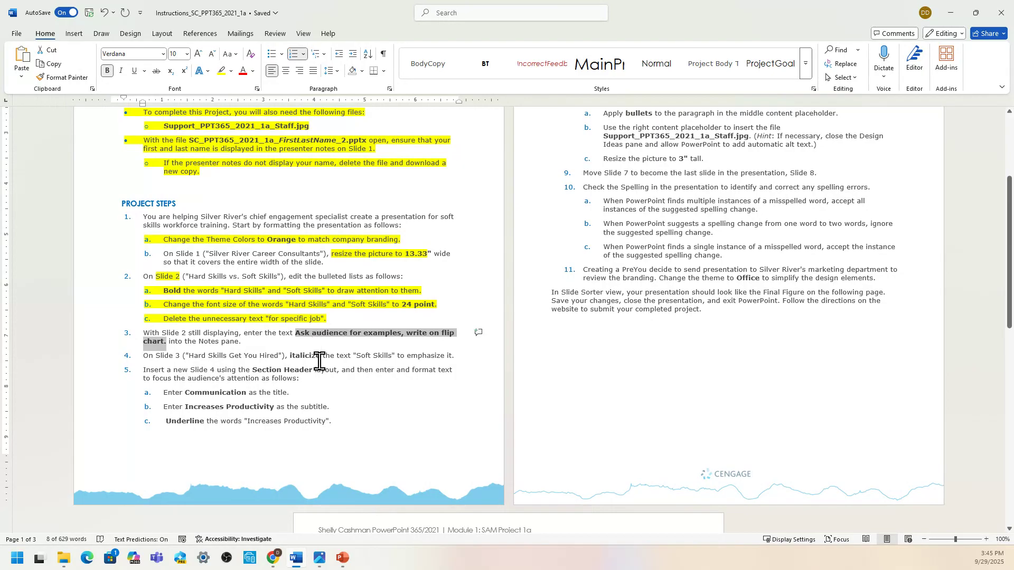
- Paste the copied note into slide 2's enlarged Notes pane using the destination theme
click(341, 563)
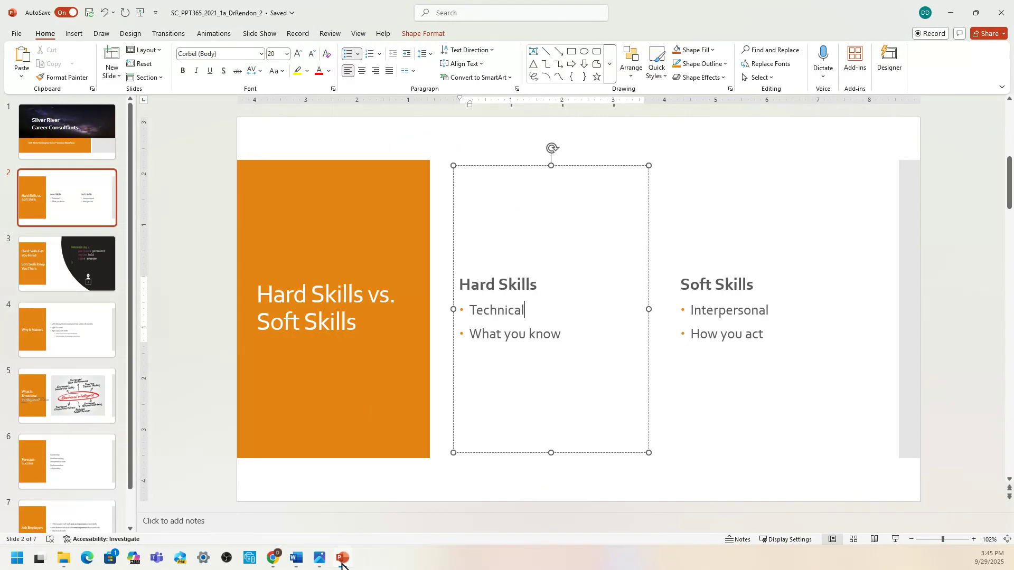
click(206, 519)
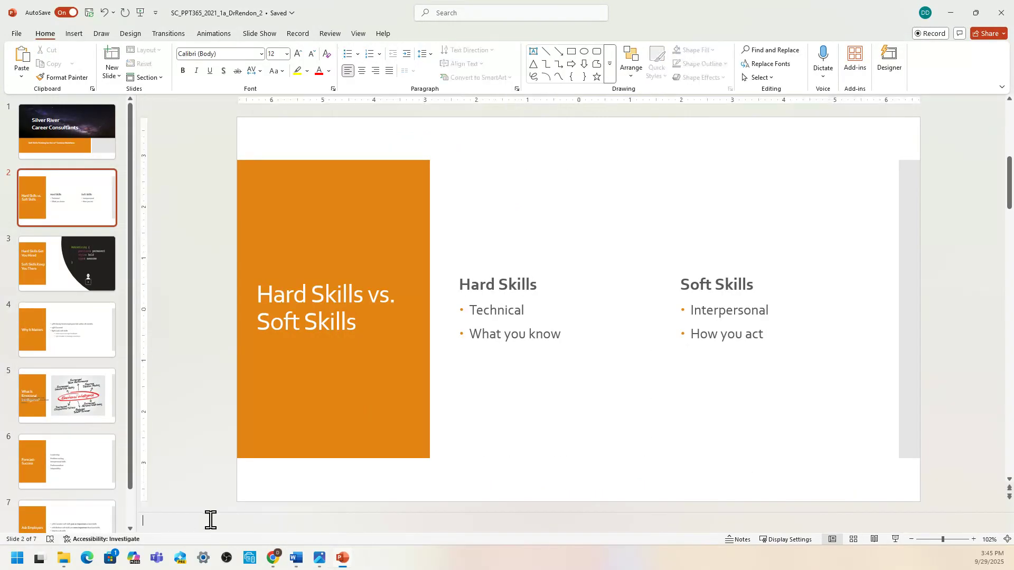
drag(240, 512, 256, 448)
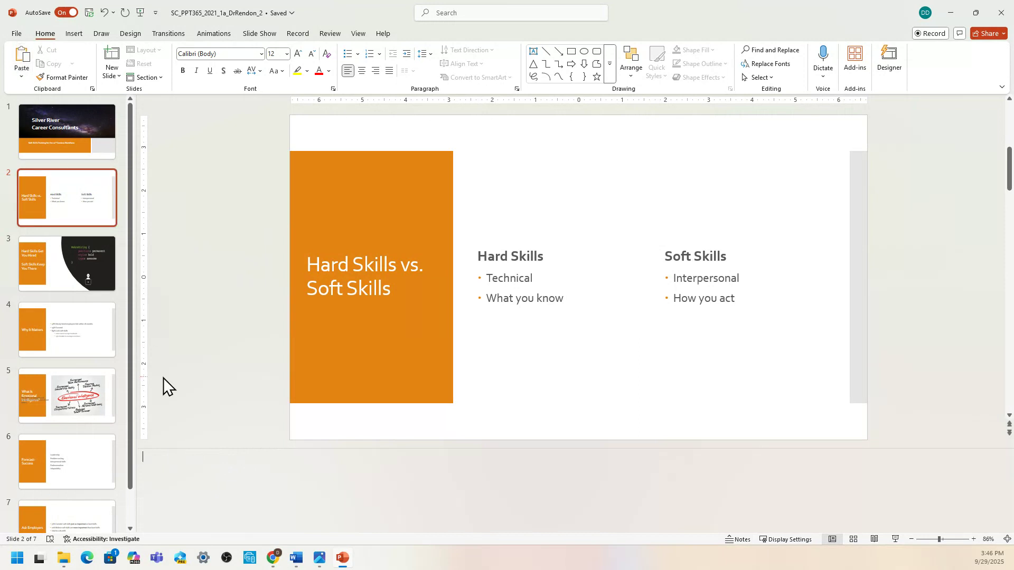
right_click(147, 464)
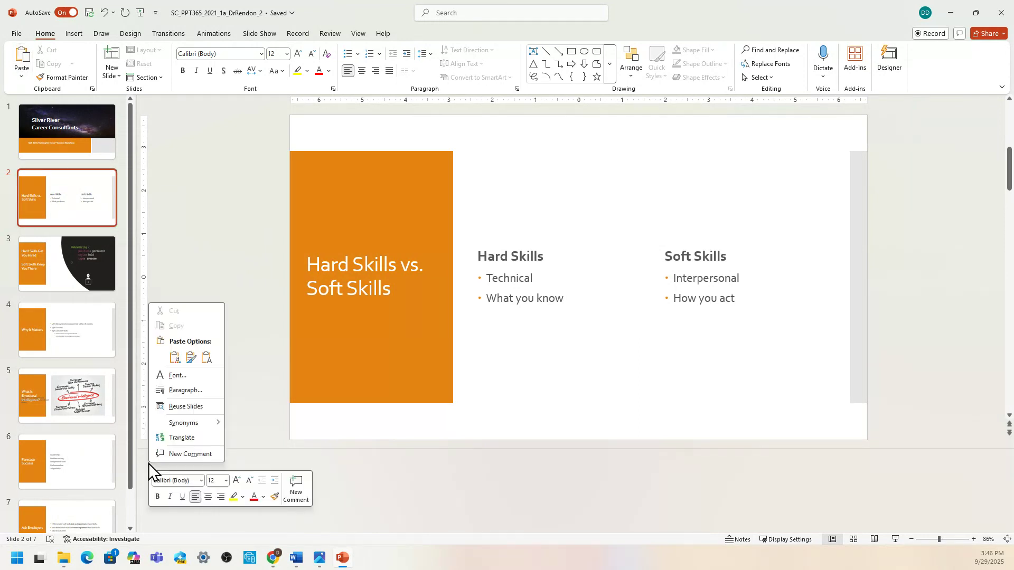
click(174, 358)
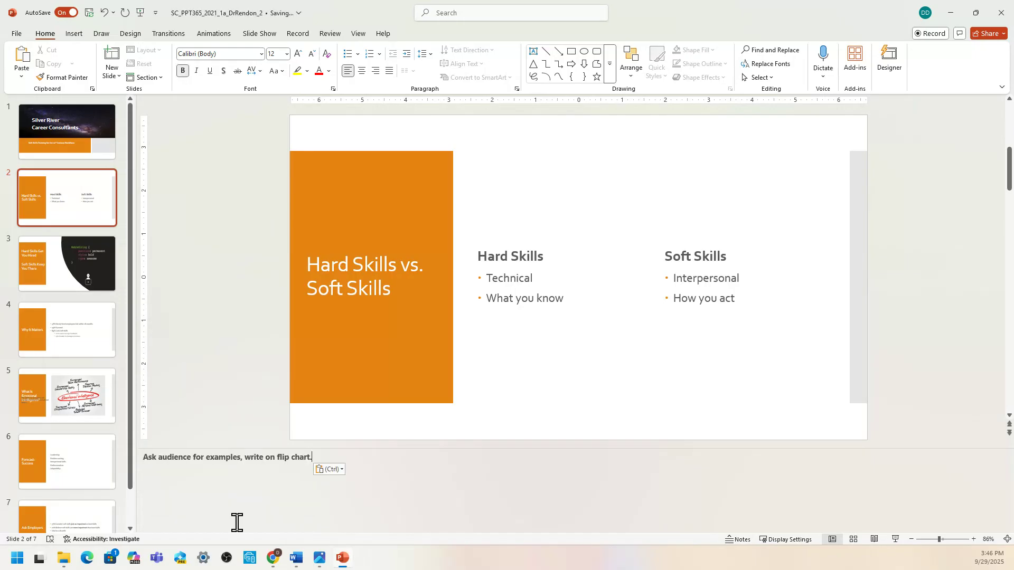
mouse_move(295, 557)
click(291, 518)
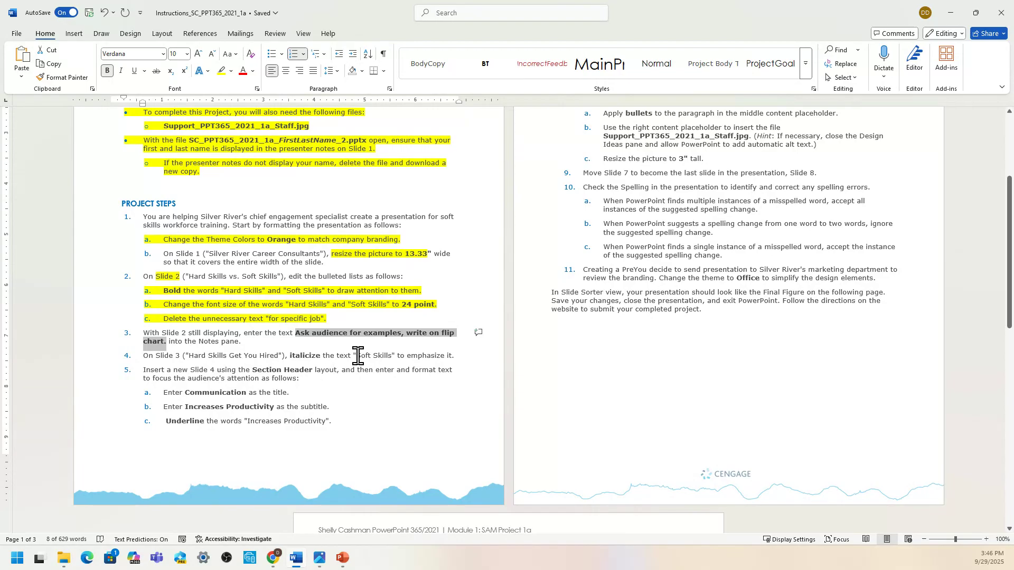
- Highlight 'Soft Skills' and 'italicize' in step 4 of the instructions yellow
drag(358, 356, 389, 355)
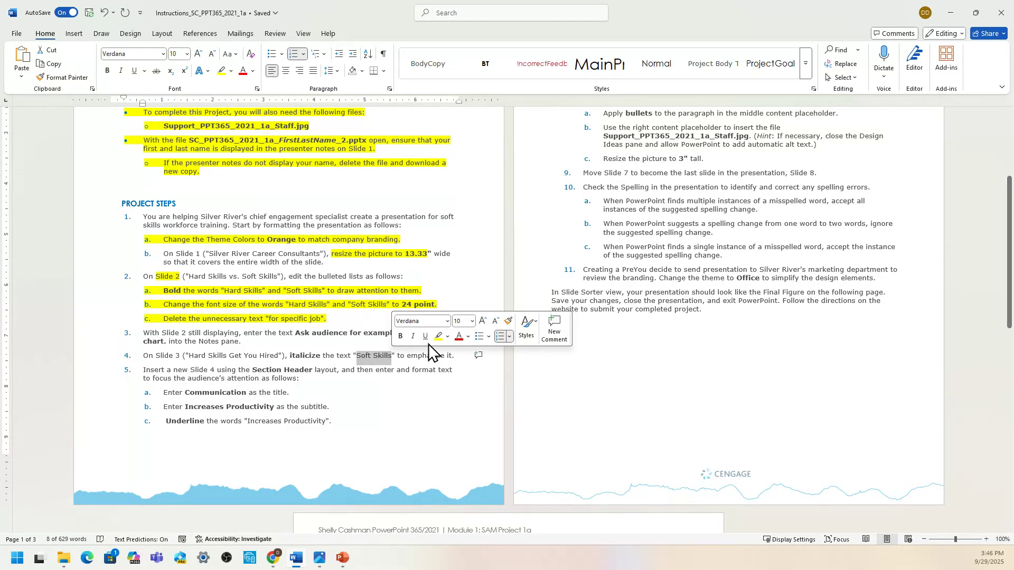
click(439, 337)
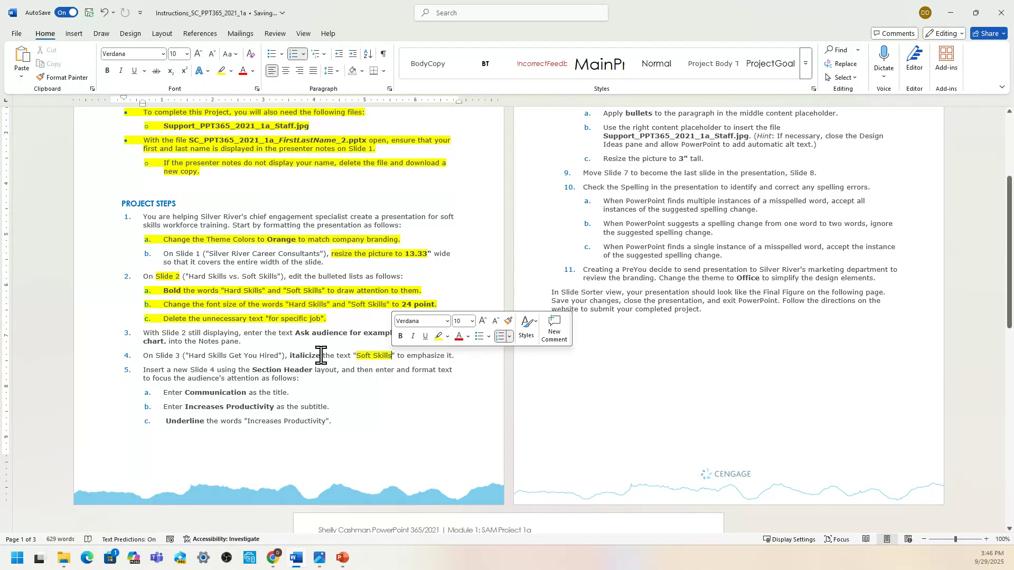
drag(321, 355, 290, 356)
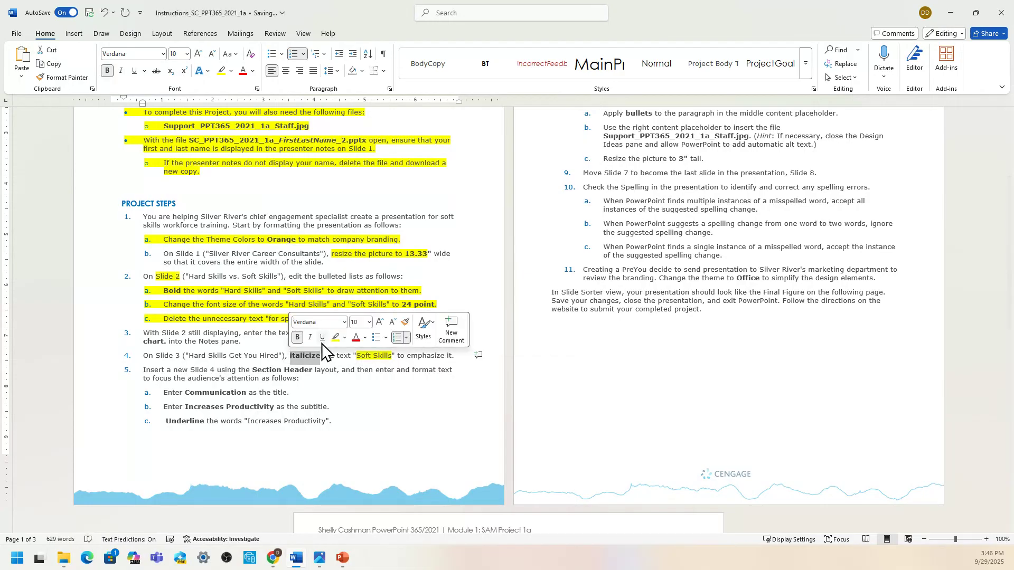
click(335, 339)
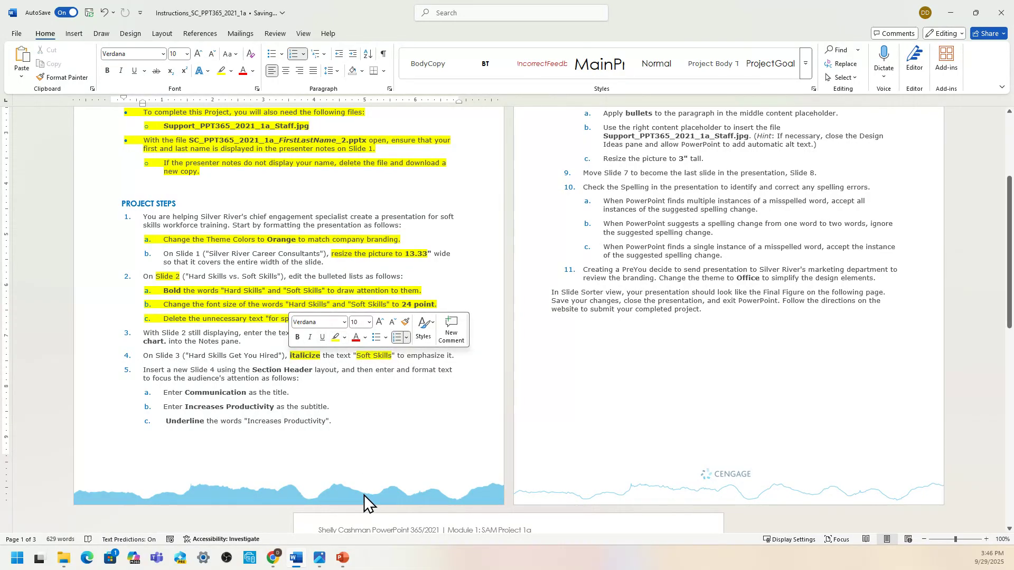
- Italicize the words 'Soft Skills' in slide 3's title
mouse_move(343, 559)
click(340, 518)
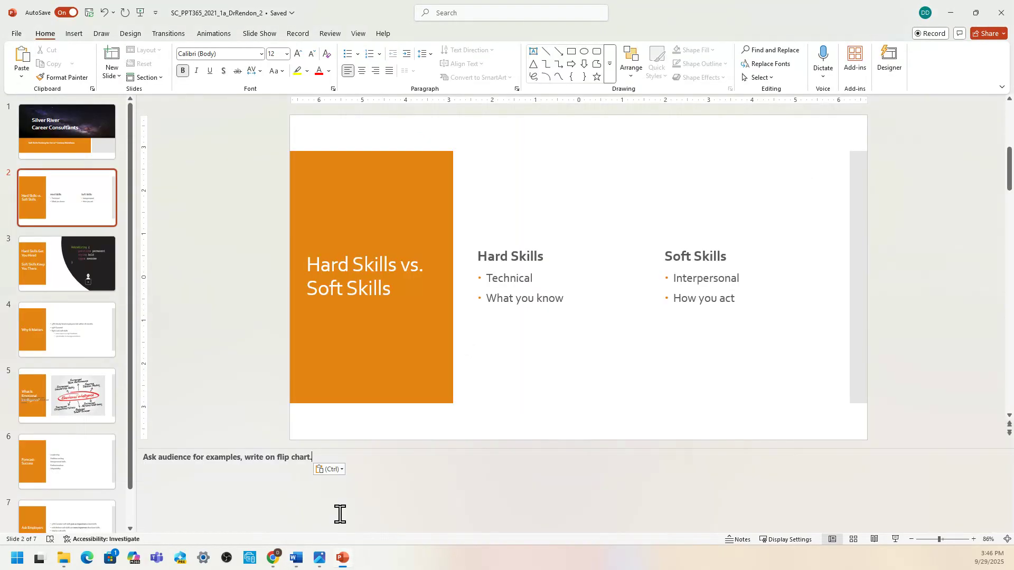
click(99, 265)
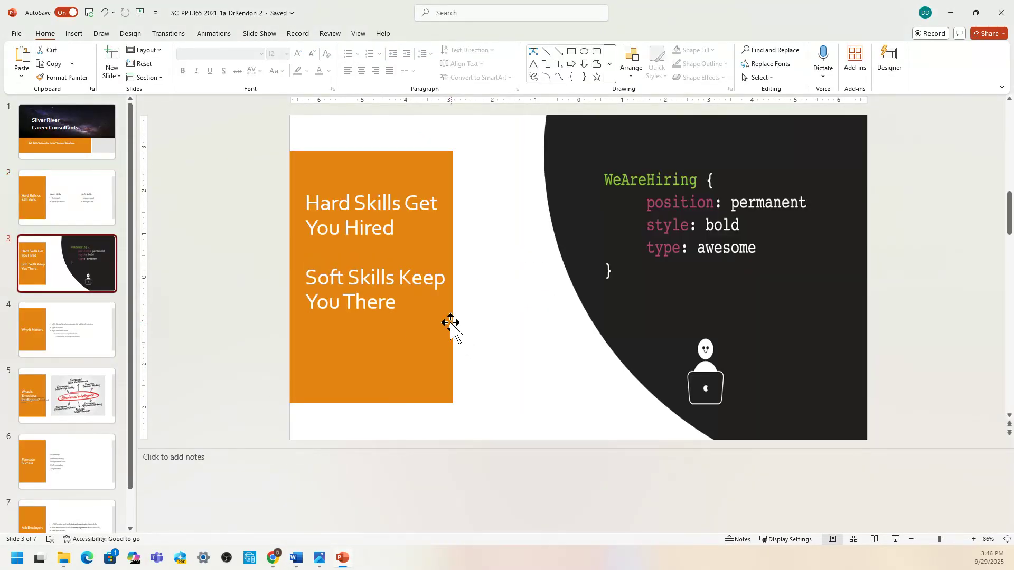
drag(397, 276, 315, 278)
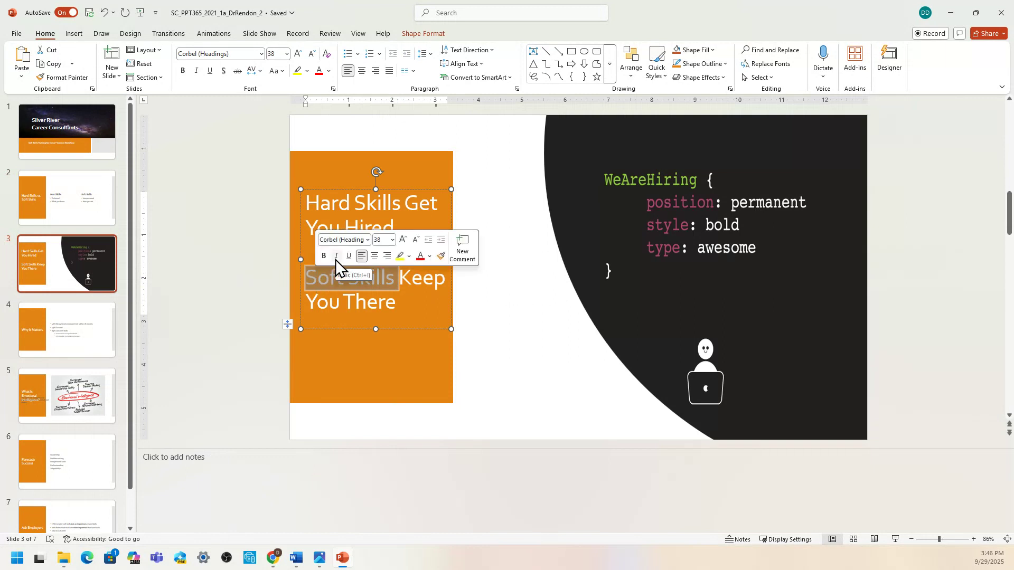
click(335, 259)
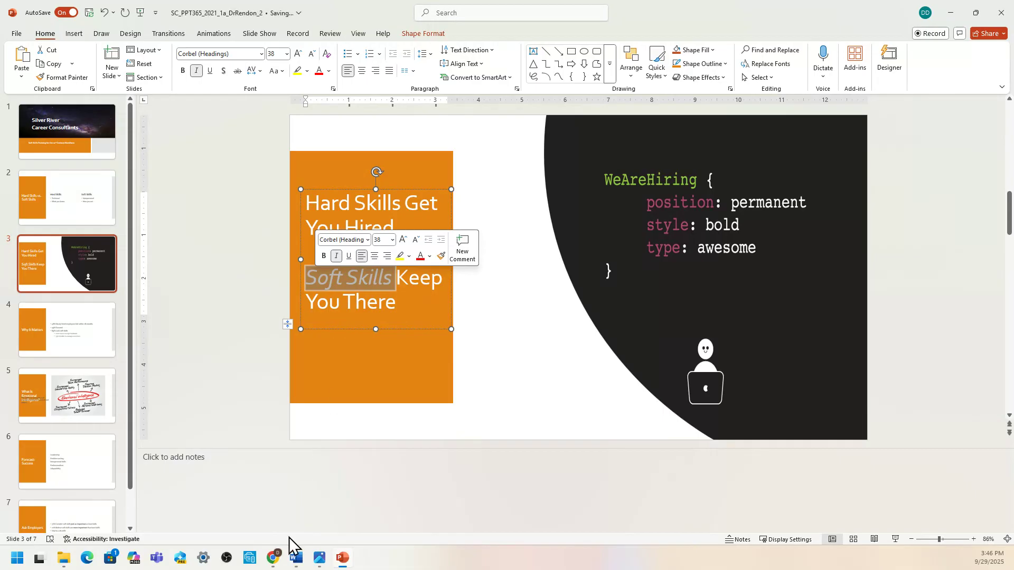
click(296, 558)
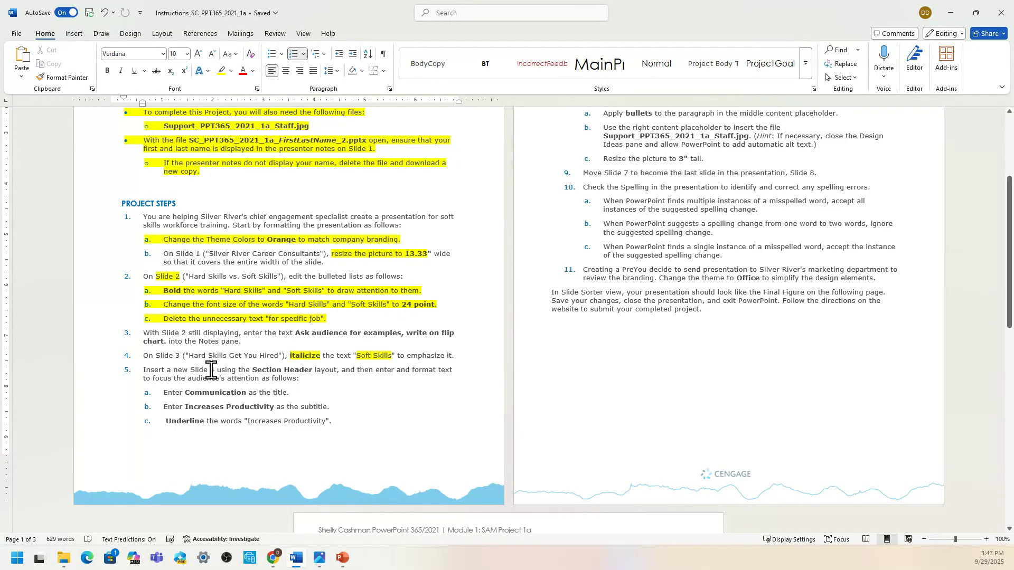
- Highlight the phrase 'Section Header layout' in step 5 yellow
drag(215, 370, 173, 371)
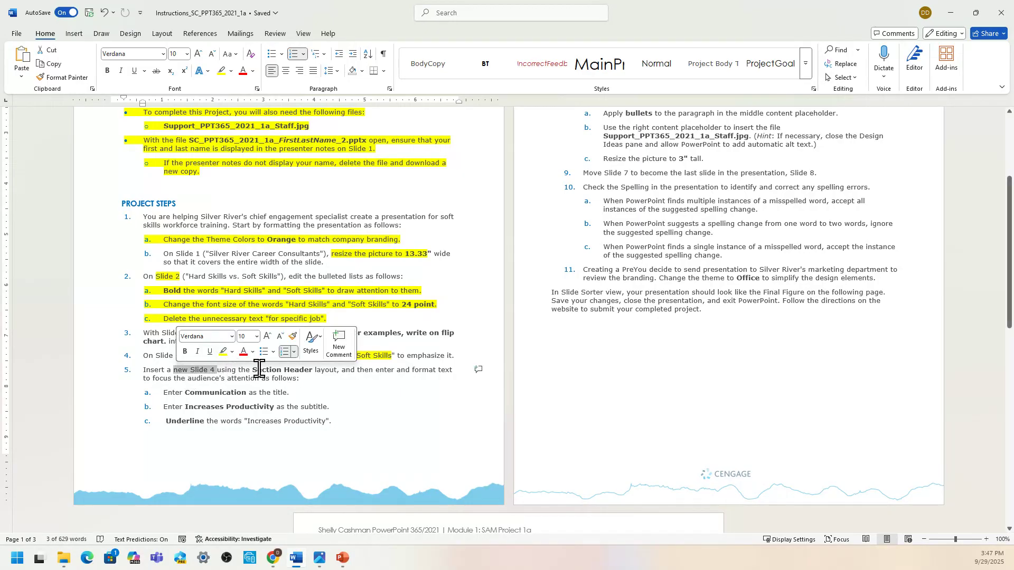
drag(250, 370, 333, 371)
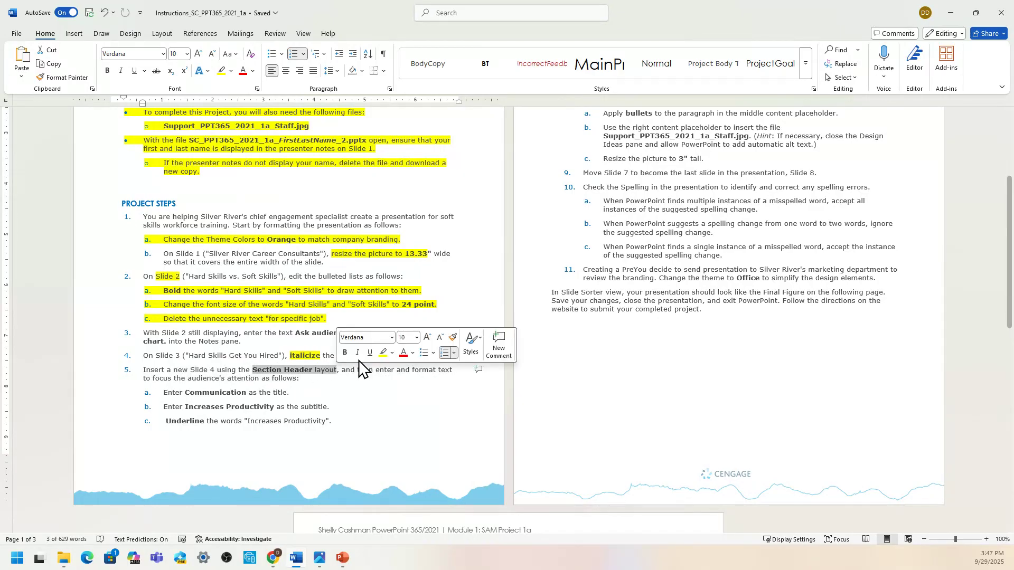
click(383, 352)
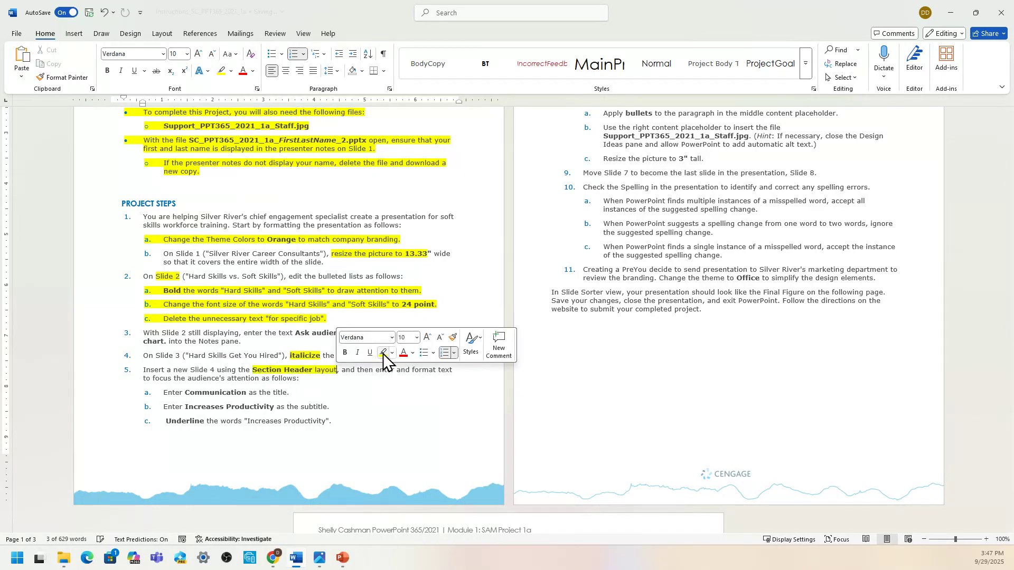
click(185, 391)
- Highlight items 5a (Communication), 5b (Increases Productivity) and 5c (underline) yellow
drag(186, 392, 288, 394)
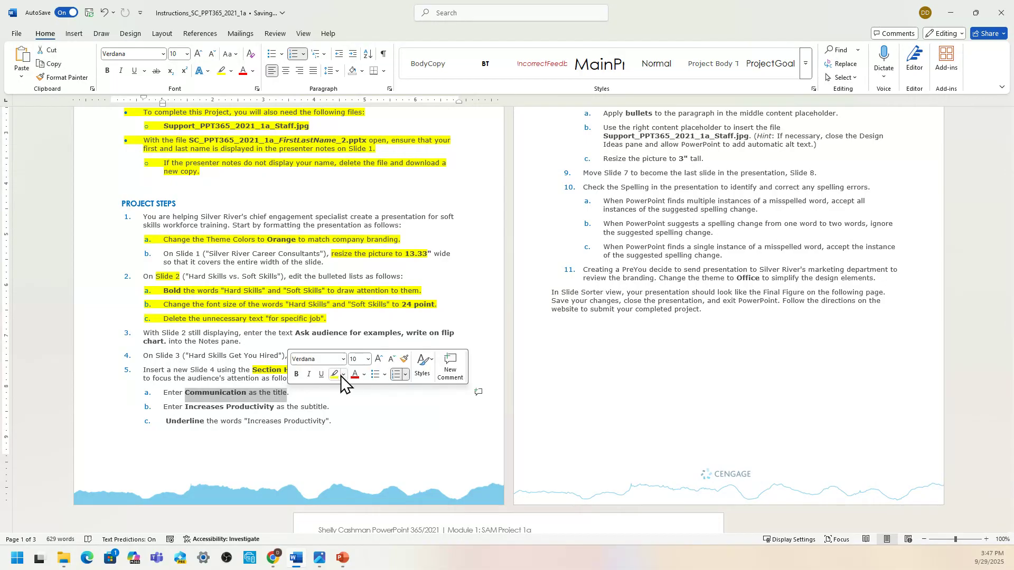
click(337, 374)
drag(186, 406, 325, 407)
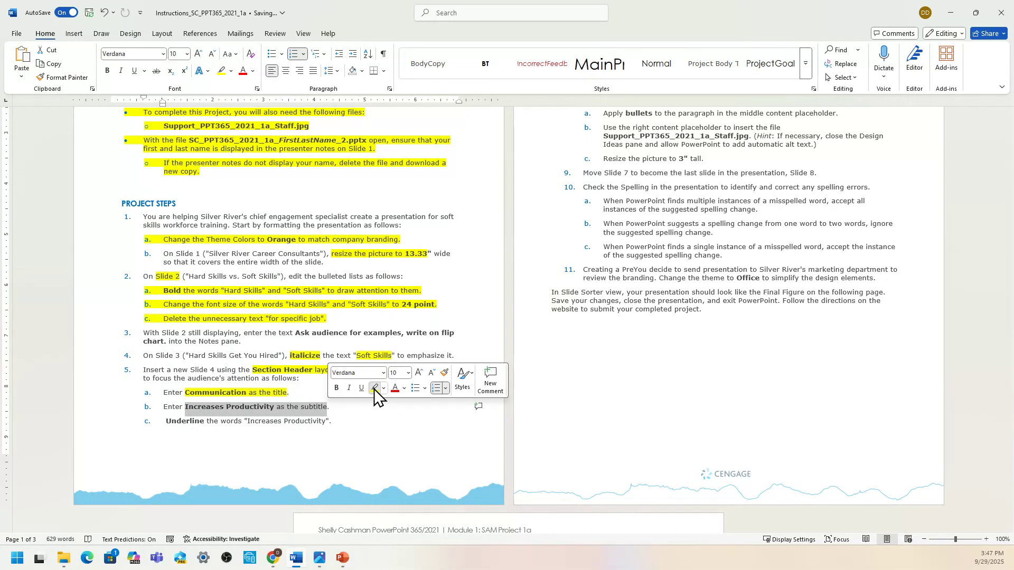
click(374, 388)
drag(167, 422, 334, 429)
click(378, 403)
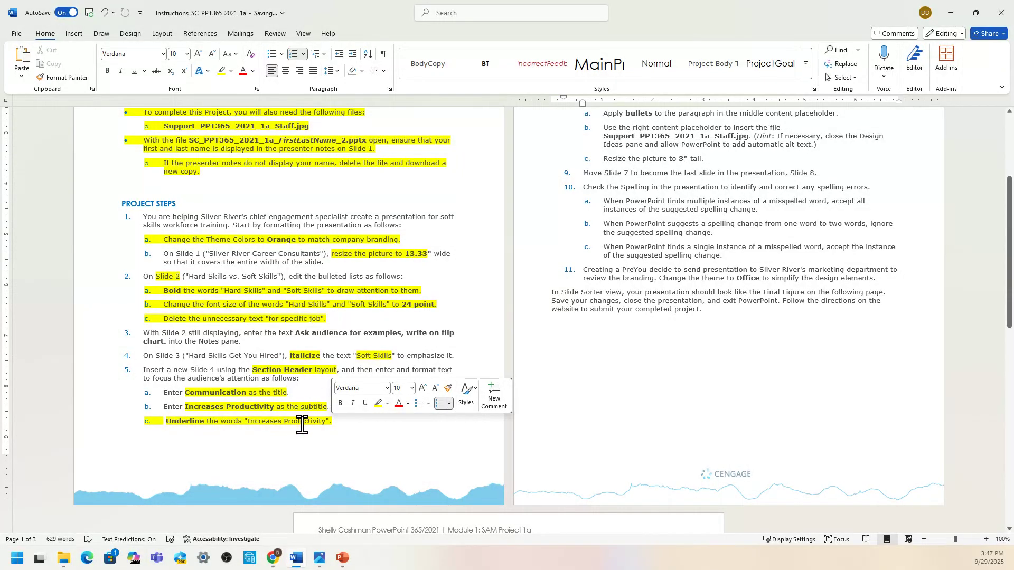
- Insert a new Section Header slide after slide 3 as slide 4
click(342, 559)
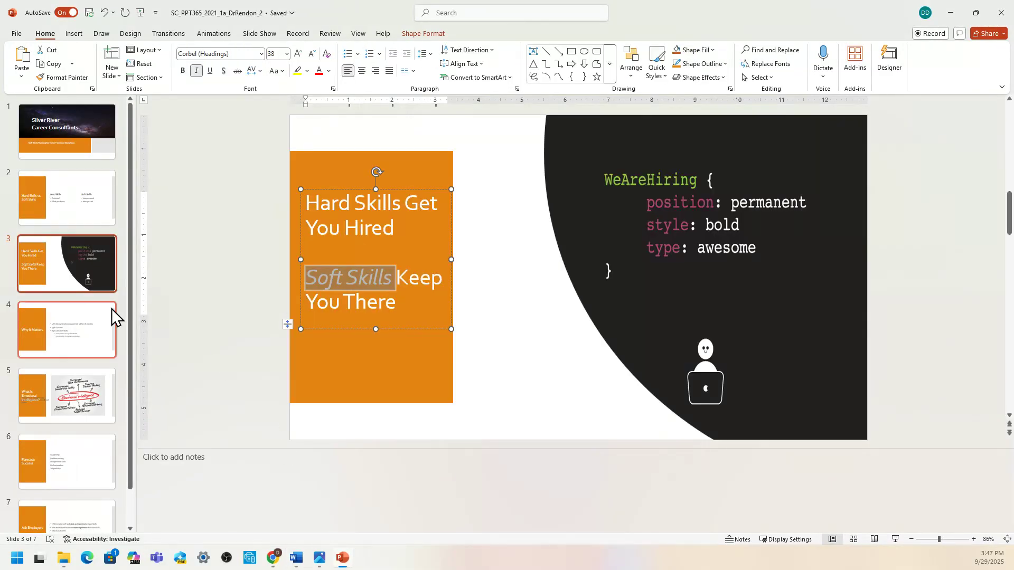
click(82, 299)
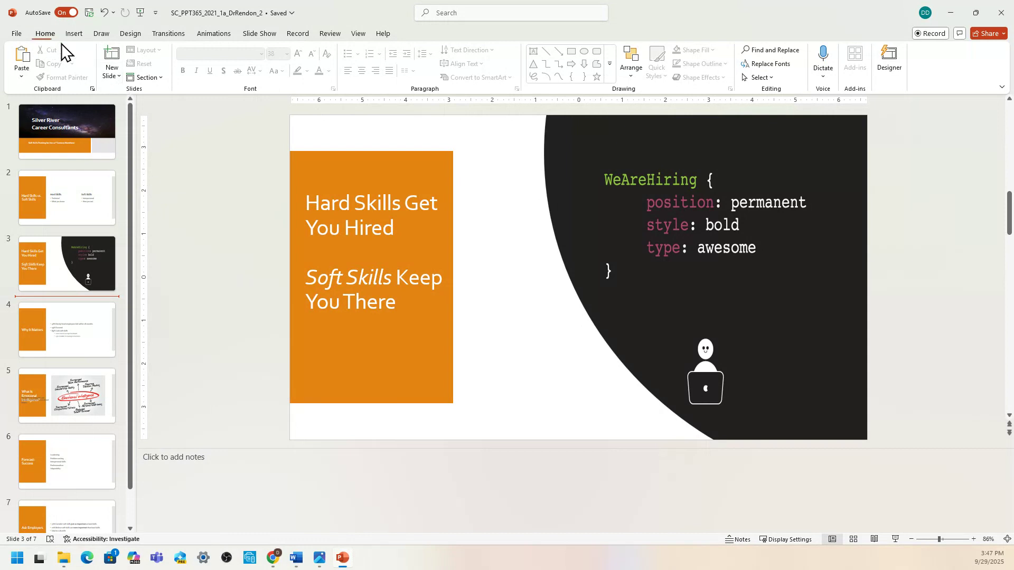
click(115, 77)
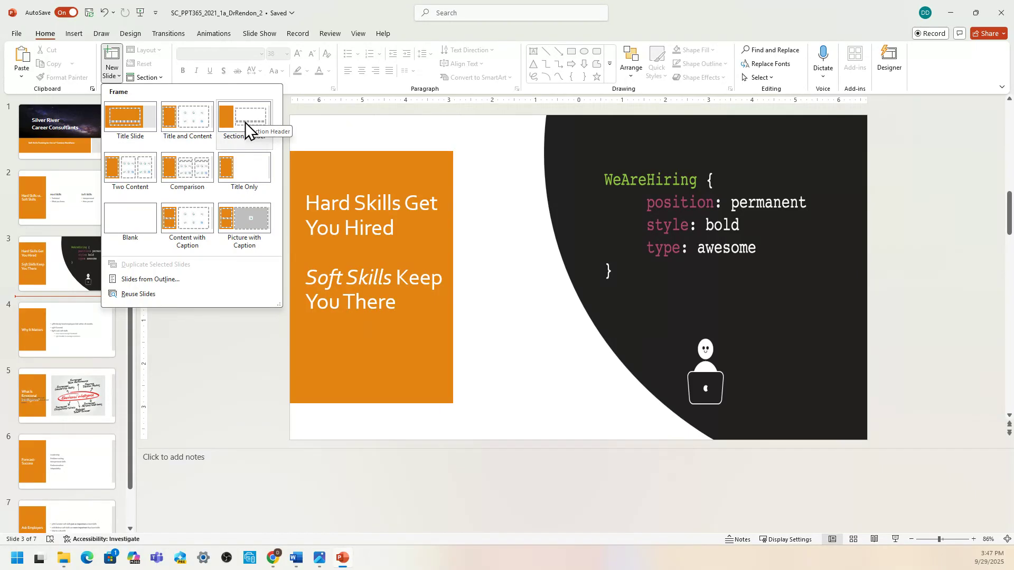
click(78, 33)
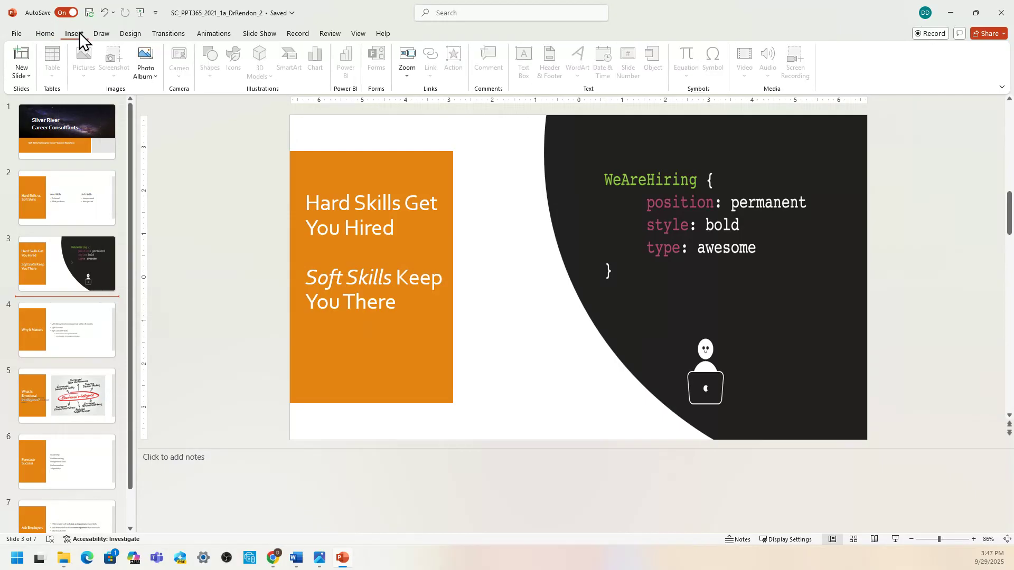
click(24, 72)
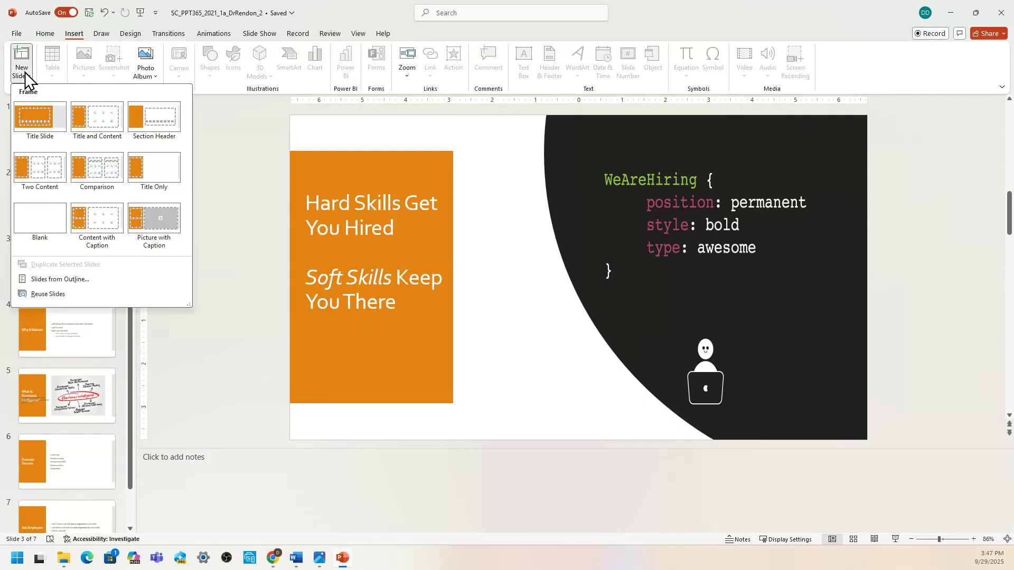
click(164, 128)
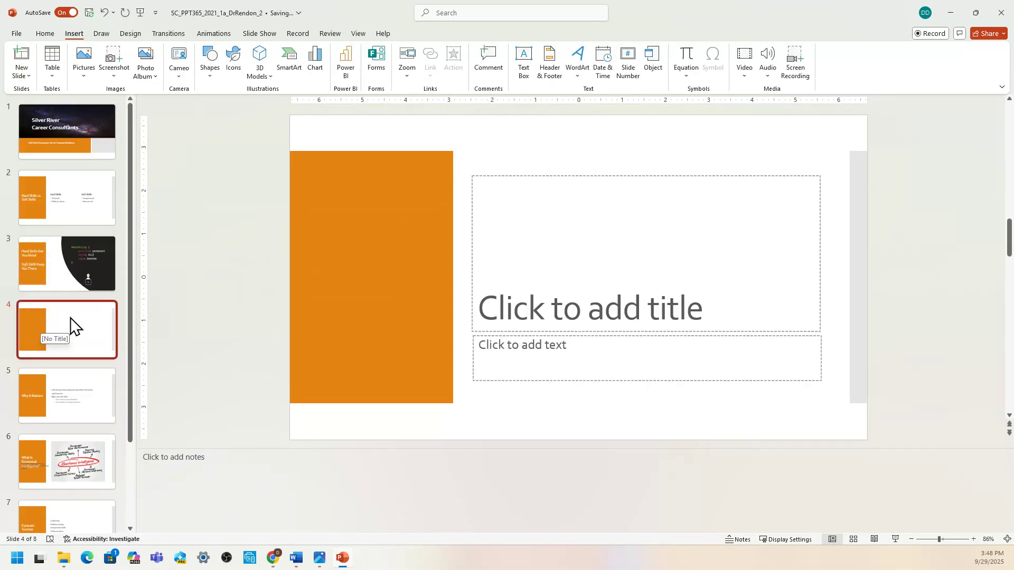
- Title the new slide 4 'Communication'
click(481, 311)
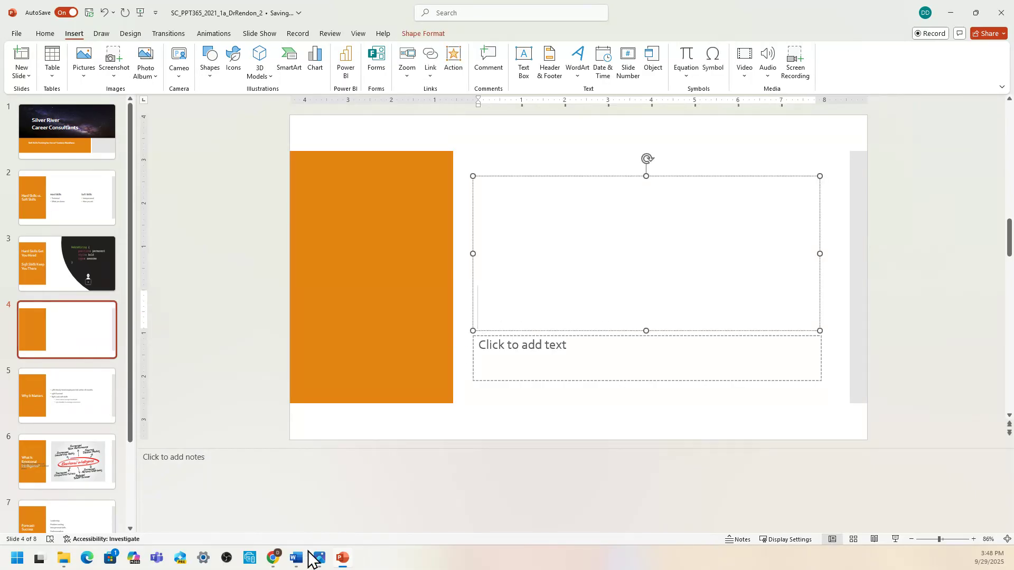
click(291, 559)
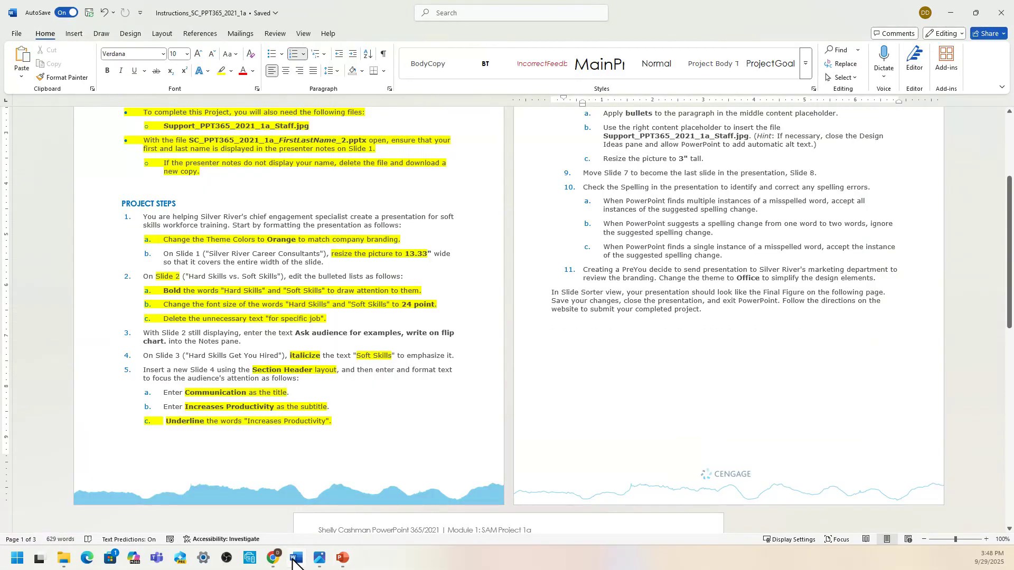
click(342, 558)
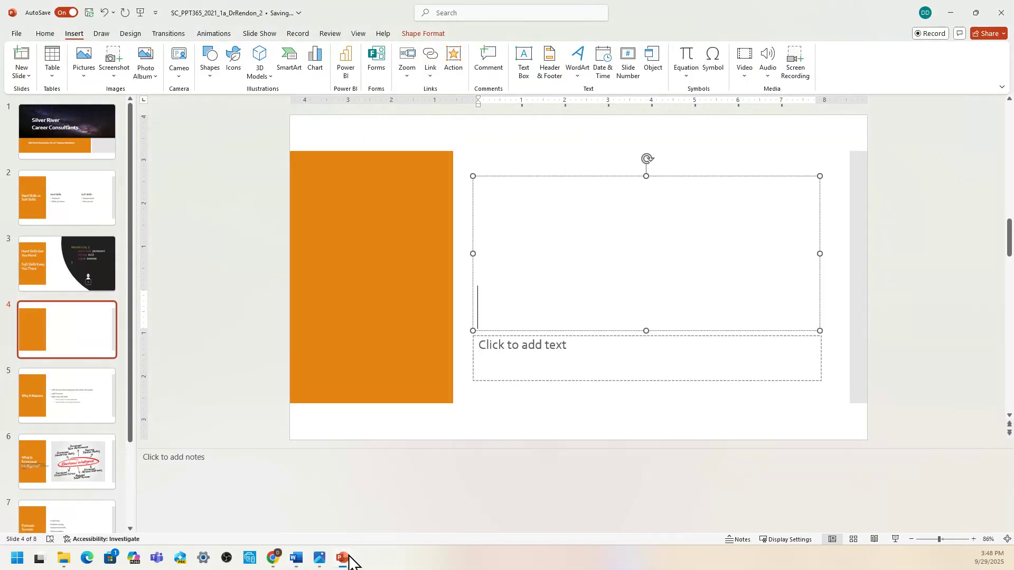
text(Communication)
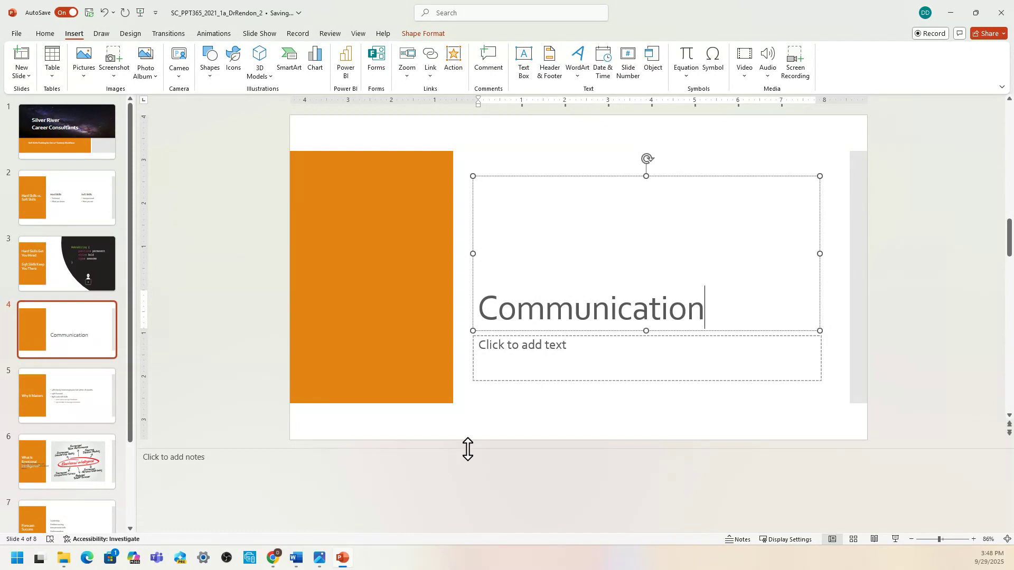
- Add the subtitle 'Increases Productivity' on slide 4 and underline it
click(490, 359)
click(297, 558)
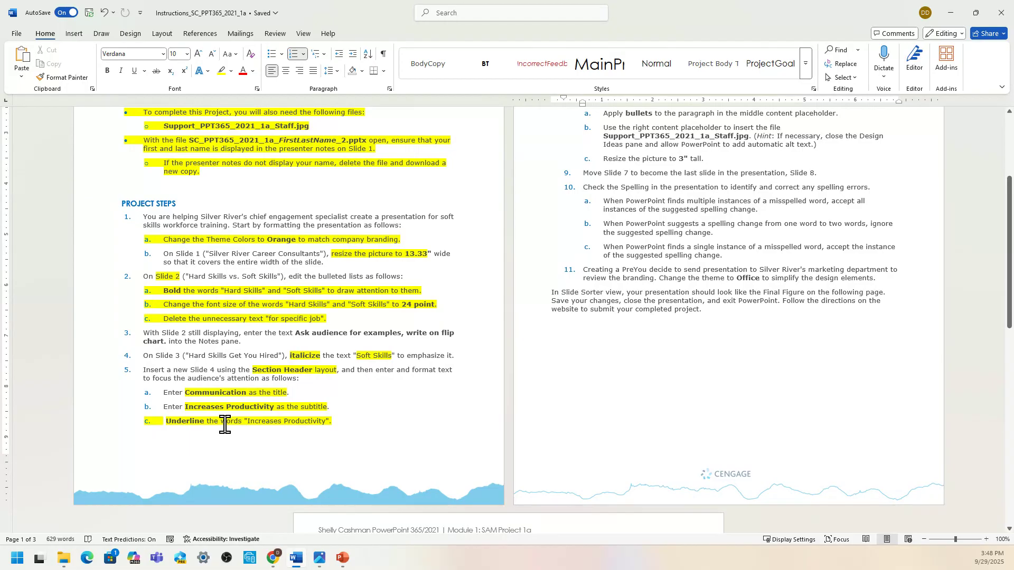
click(342, 558)
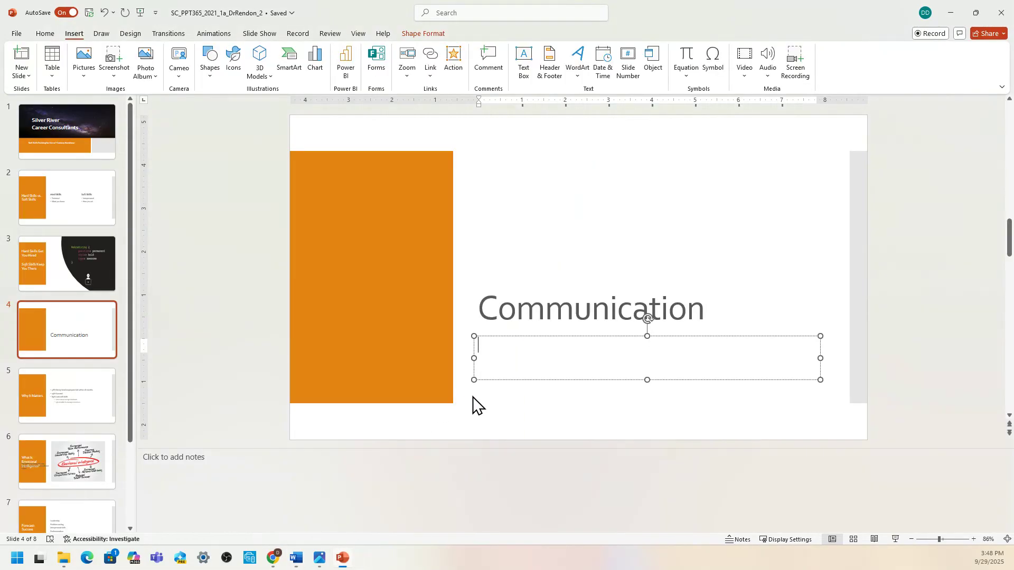
text(Increases Productivity)
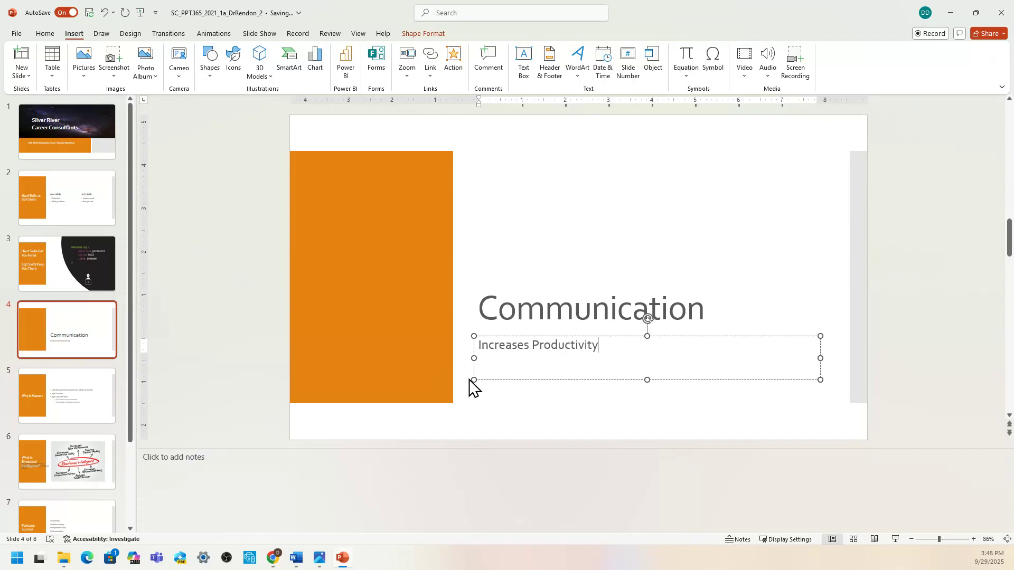
triple_click(504, 346)
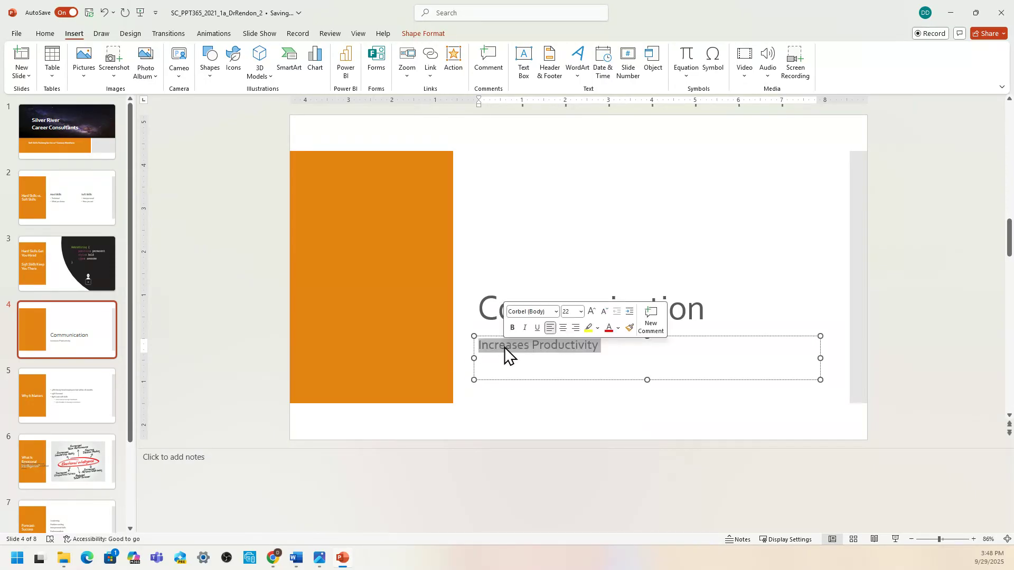
click(537, 328)
click(295, 559)
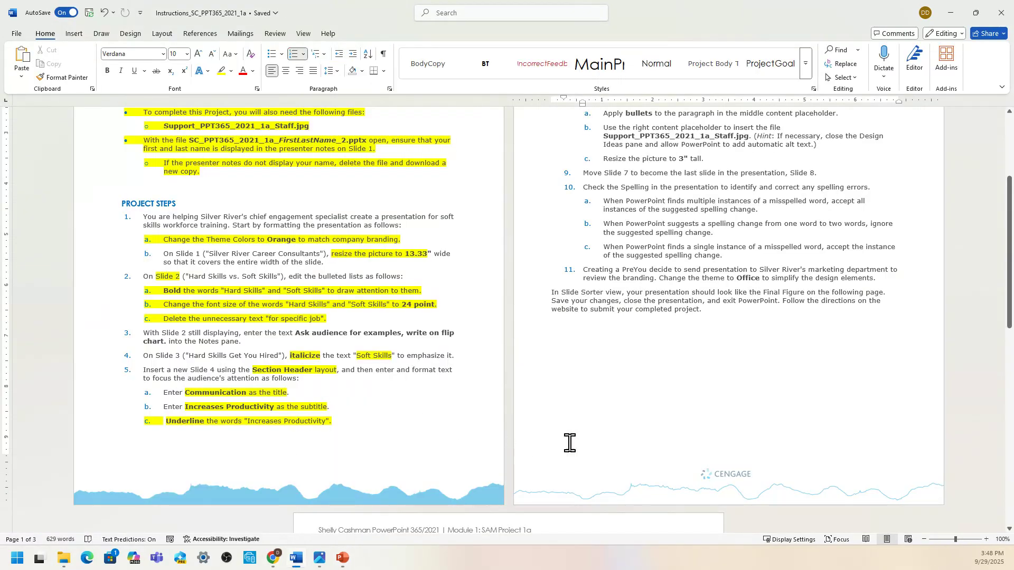
- Highlight step 6's first line and '19% Succeed' in step 6a yellow
scroll(657, 430, up, 5)
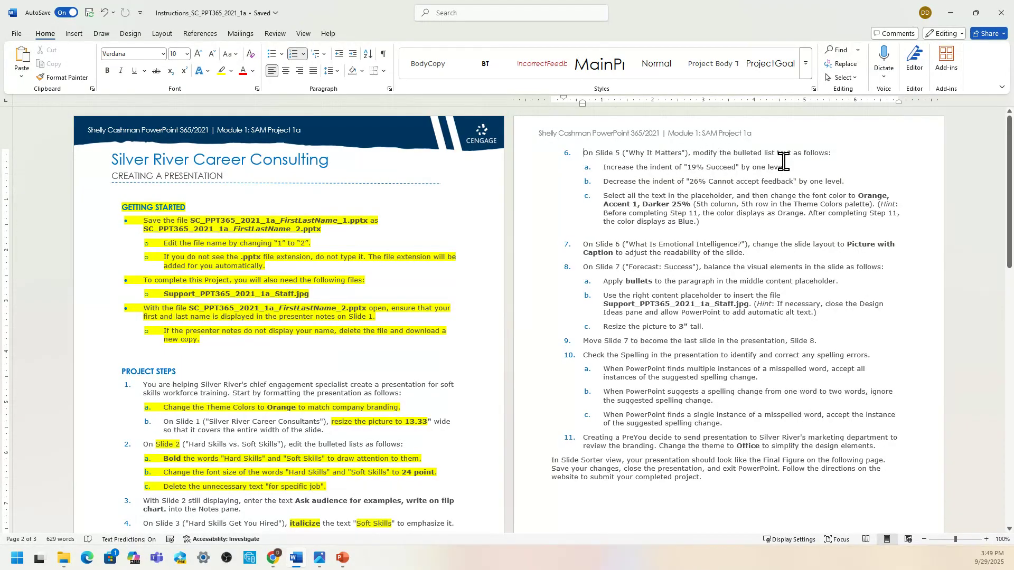
drag(832, 153, 588, 148)
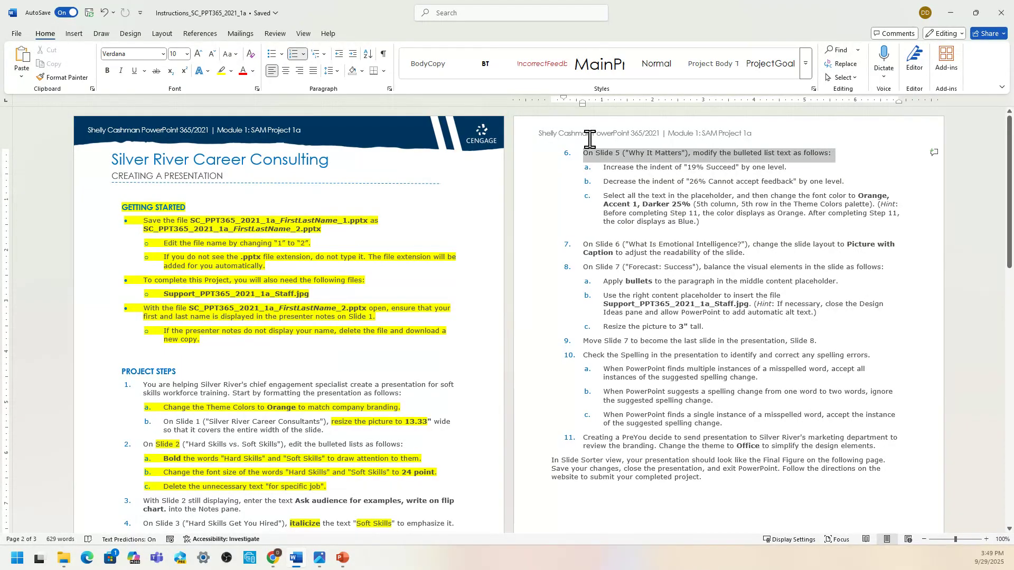
click(635, 127)
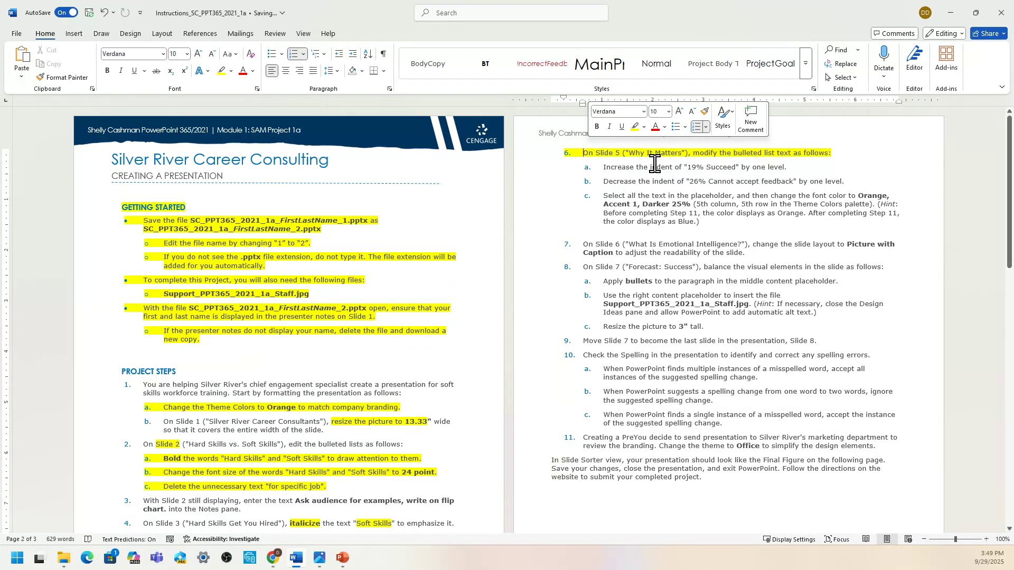
drag(687, 167, 731, 168)
click(776, 153)
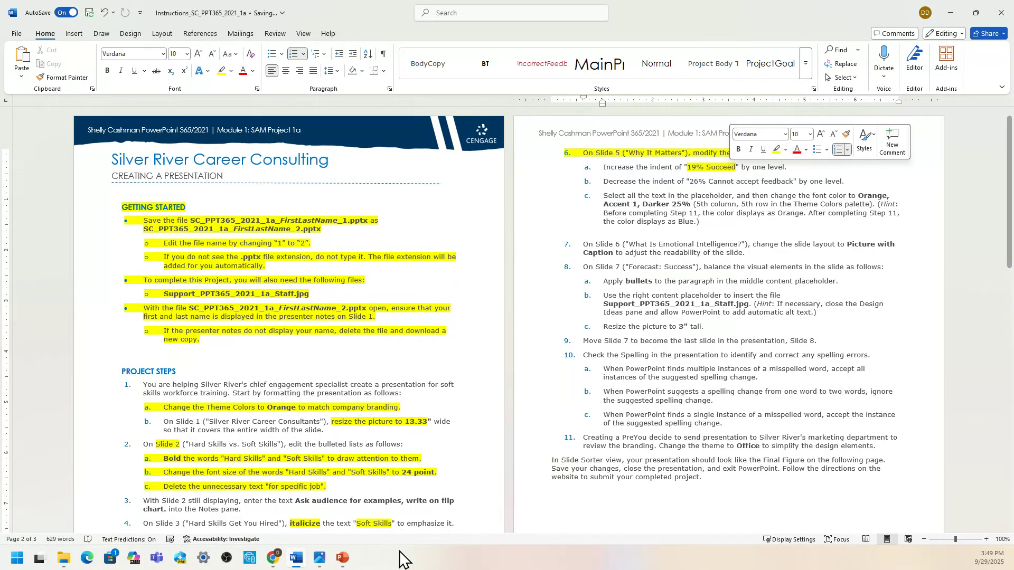
click(344, 559)
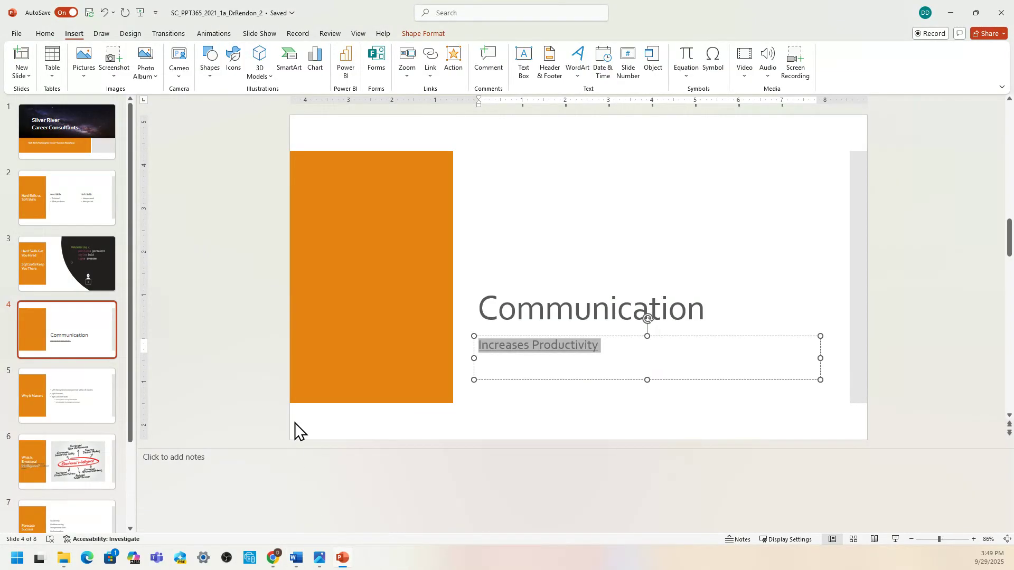
- Indent the '19% Succeed' bullet on slide 5 one list level
click(83, 407)
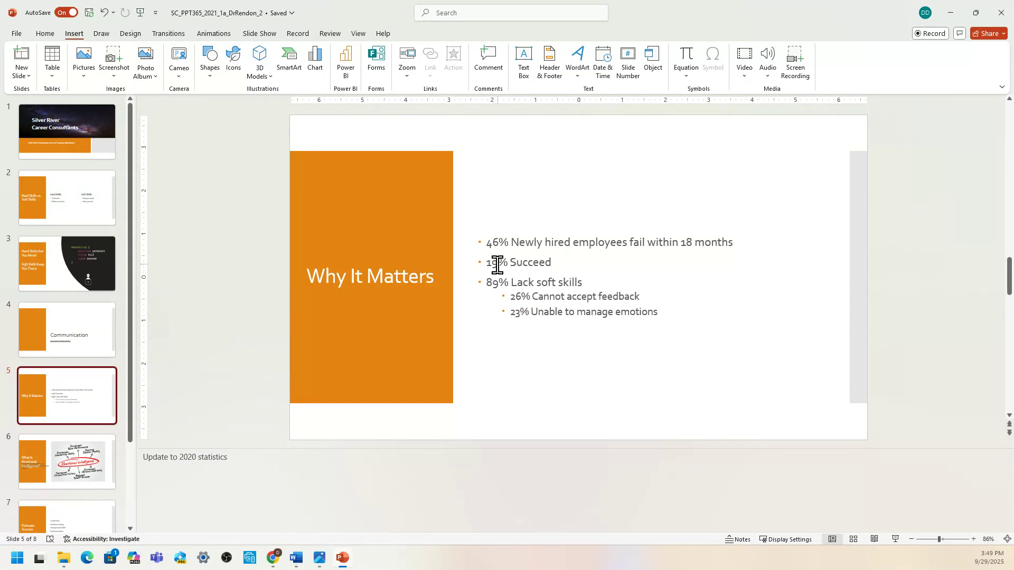
drag(489, 265, 535, 265)
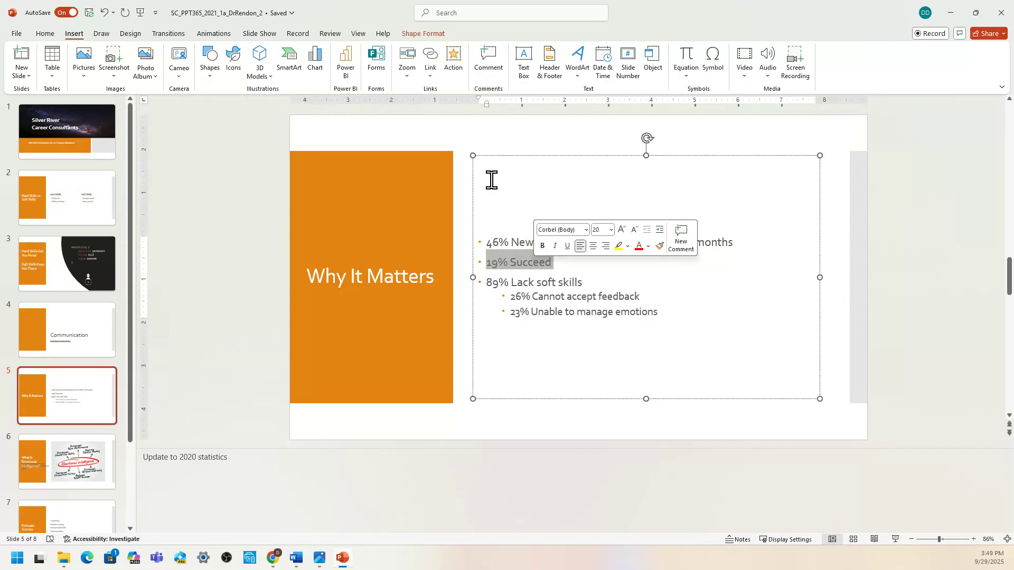
click(45, 33)
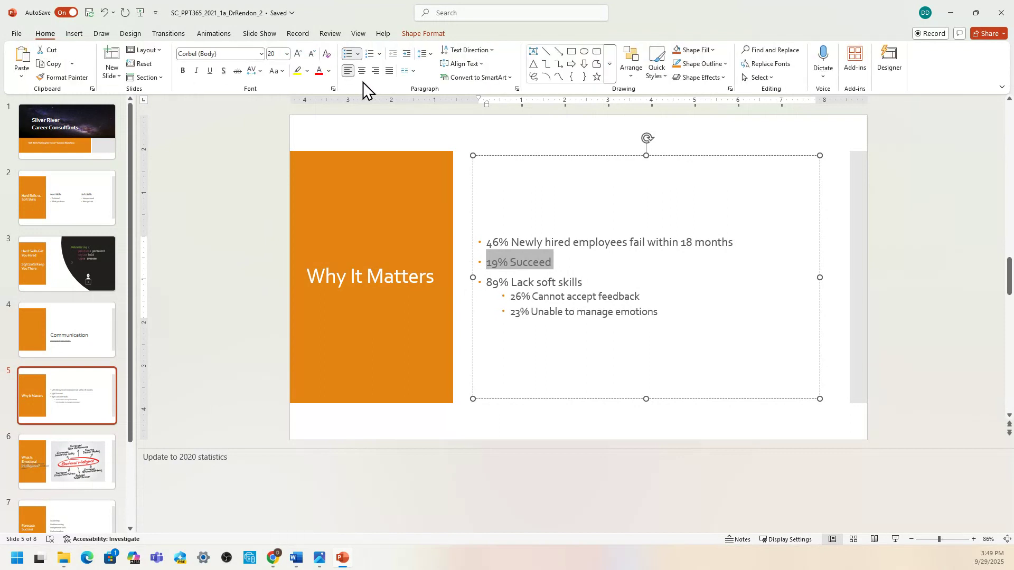
click(407, 54)
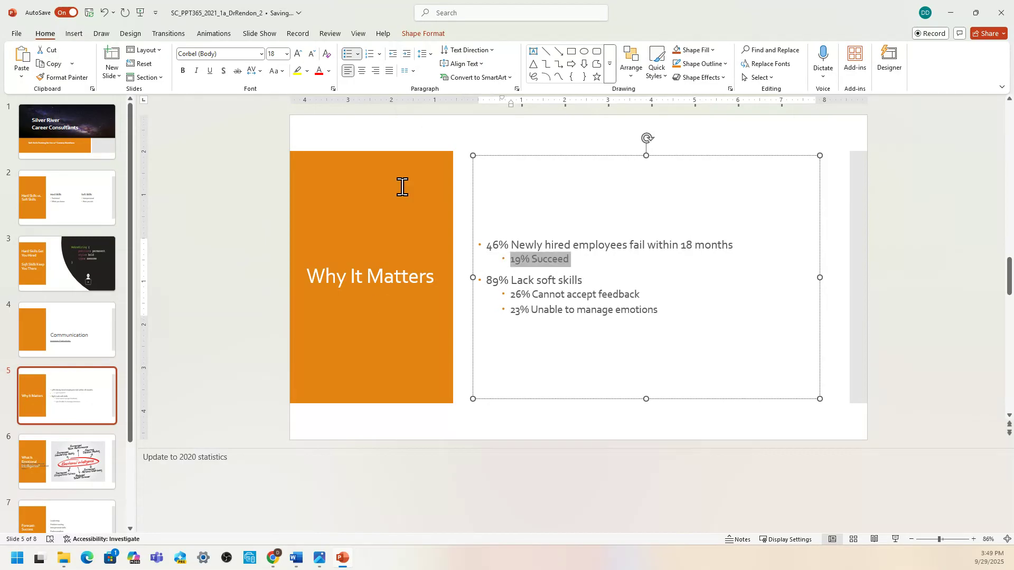
click(301, 557)
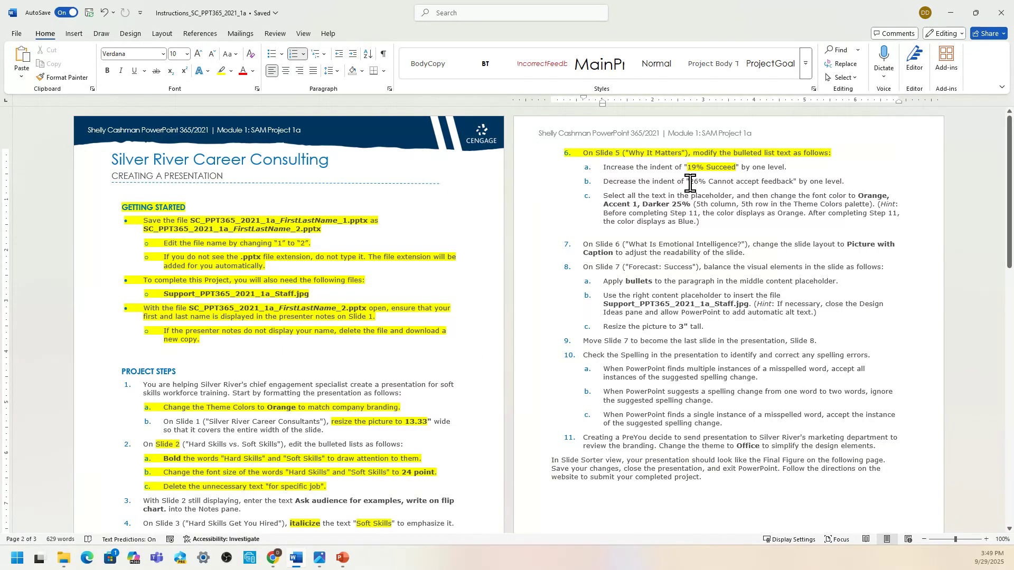
- Highlight '26% Cannot accept feedback' in step 6b yellow
drag(690, 181, 774, 182)
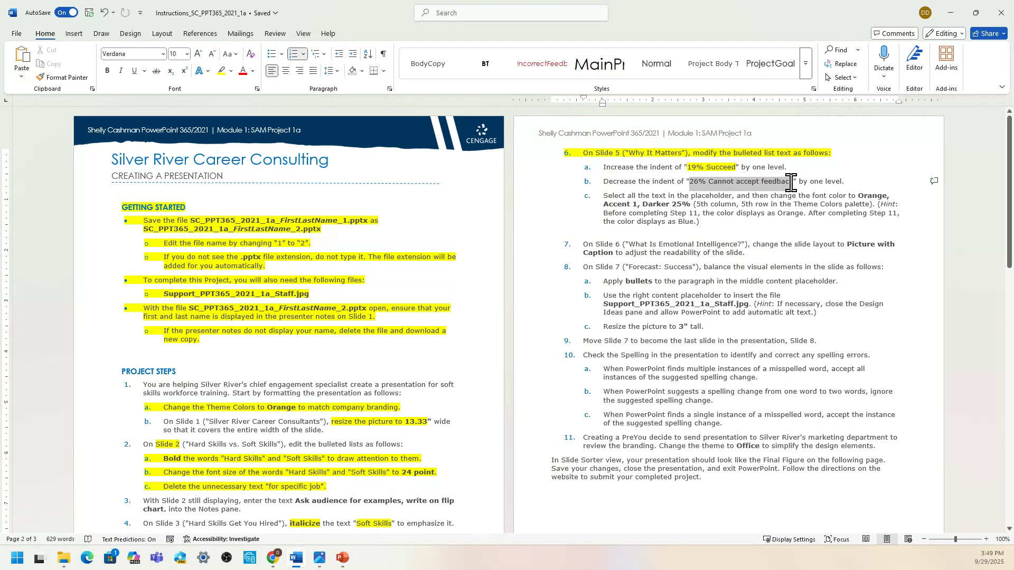
drag(792, 184, 794, 183)
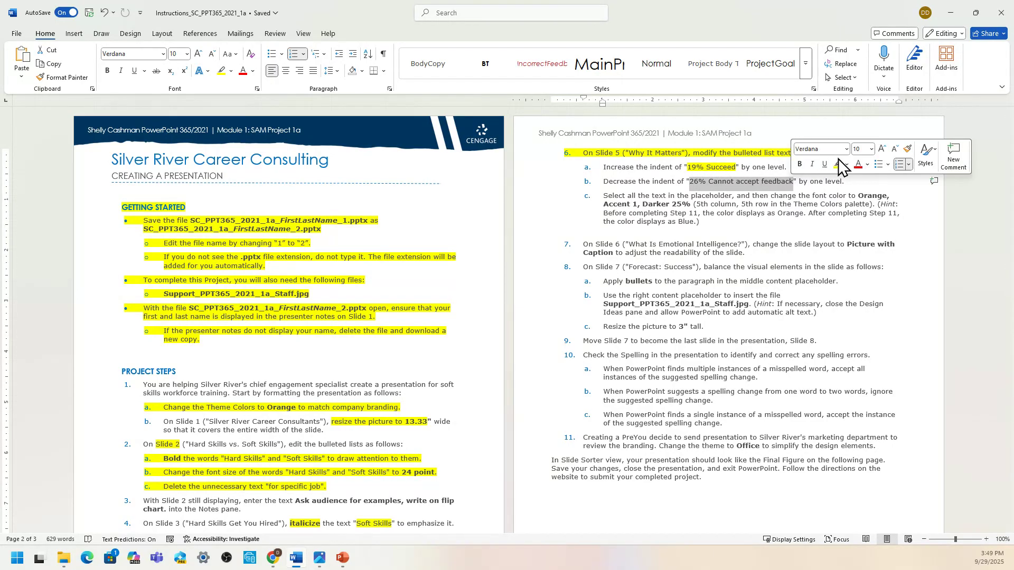
click(838, 162)
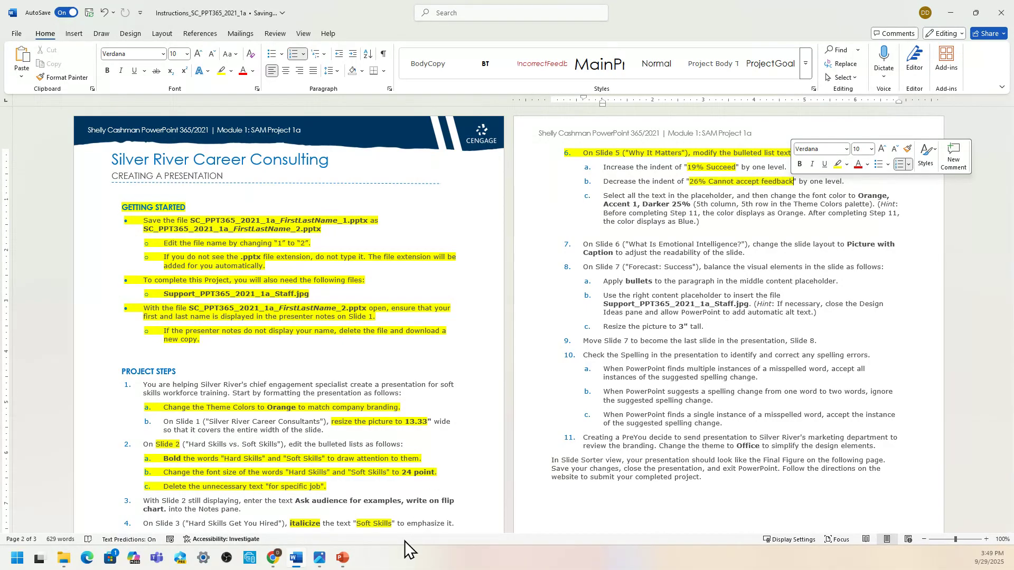
click(343, 558)
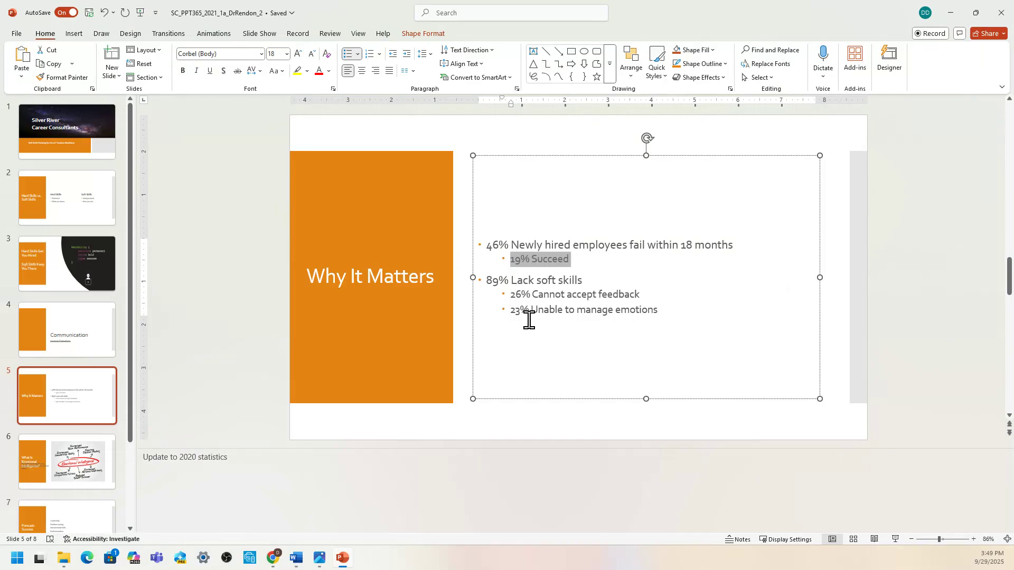
- Promote the '26% Cannot accept feedback' bullet on slide 5 to top level
click(512, 299)
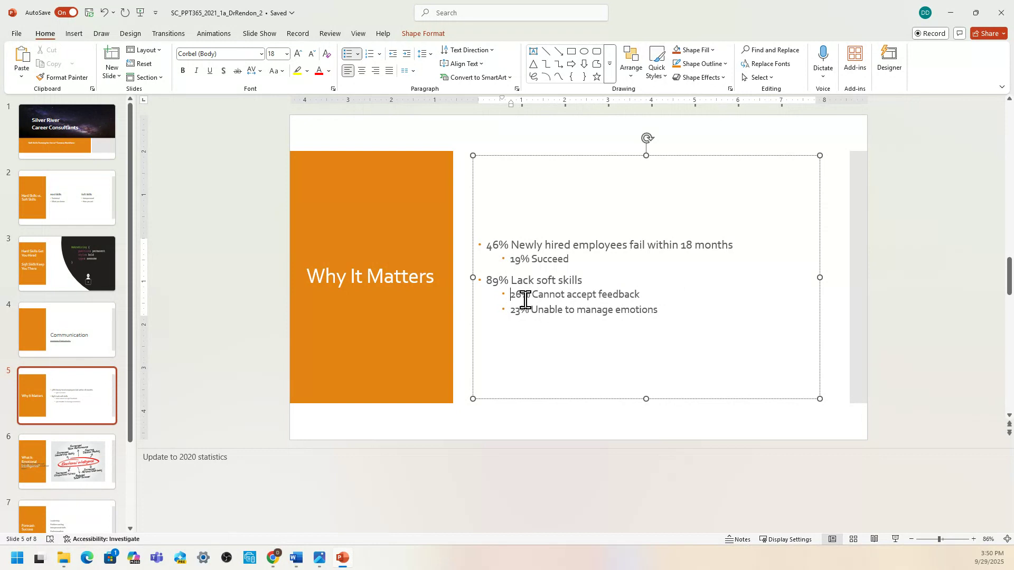
click(393, 55)
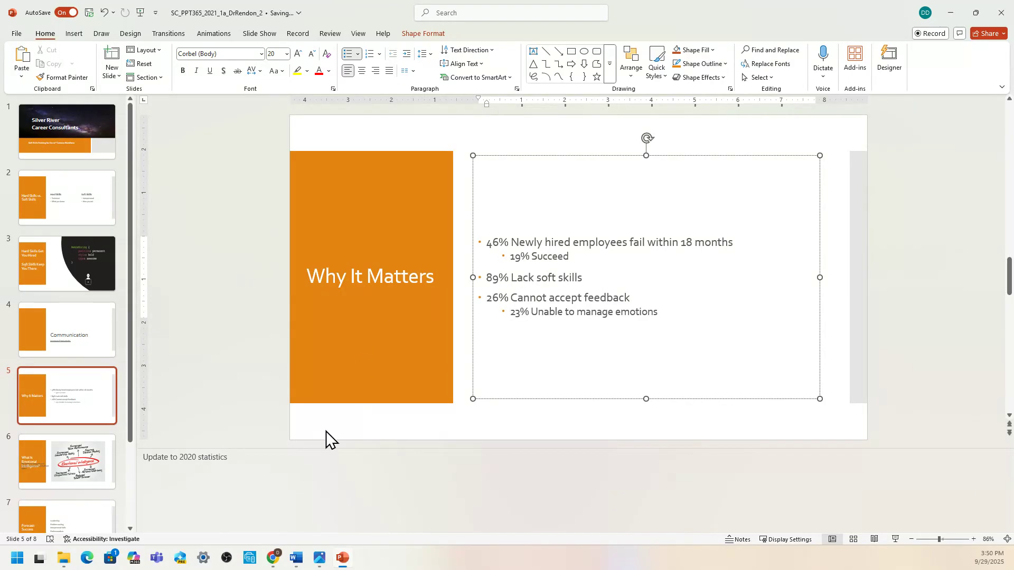
click(296, 558)
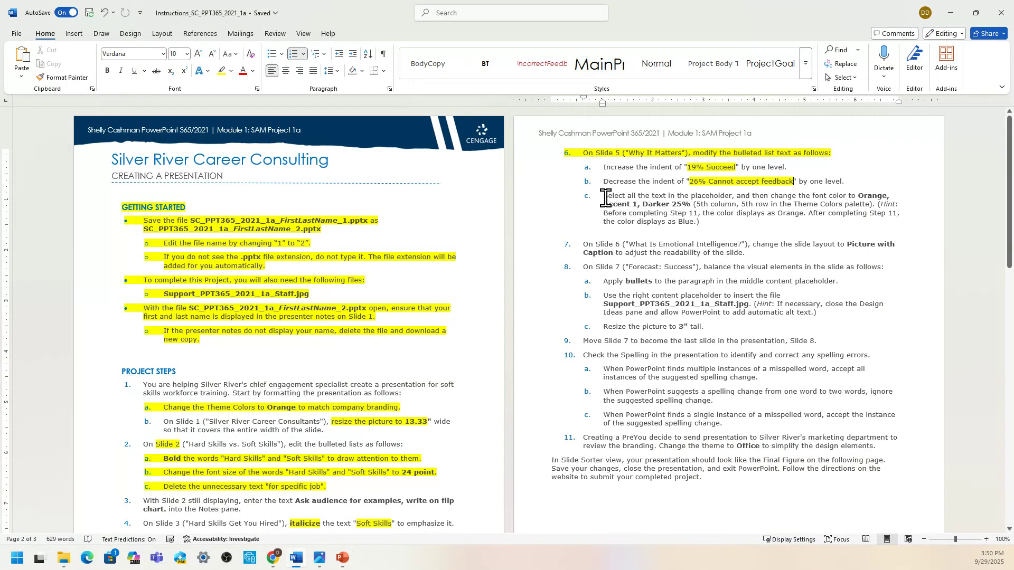
- Highlight all of step 6c, the Orange, Accent 1, Darker 25% instruction, yellow
drag(605, 198, 708, 225)
click(752, 206)
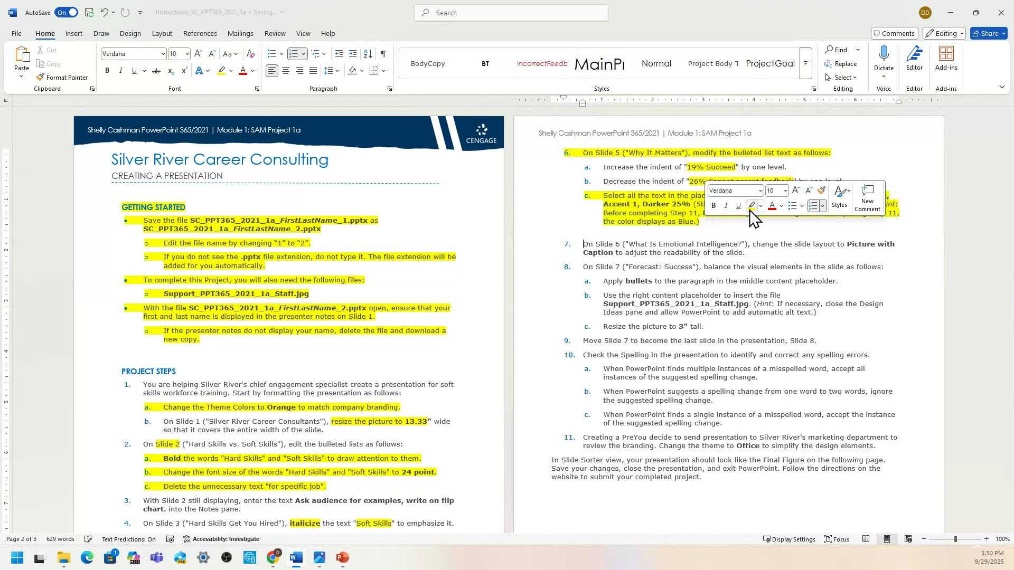
click(732, 246)
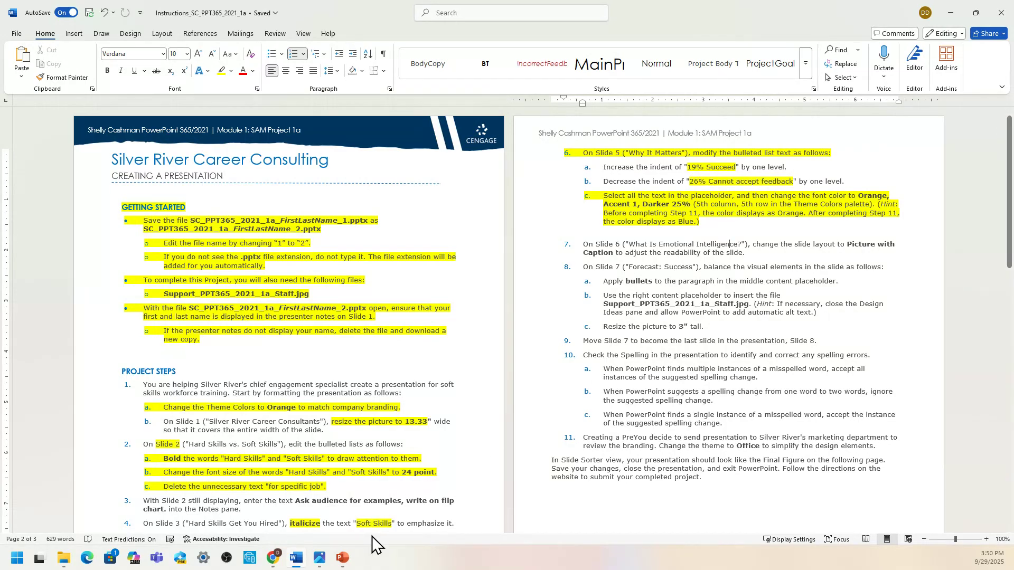
- Color all bullet text on slide 5 Orange, Accent 1, Darker 25%
click(343, 560)
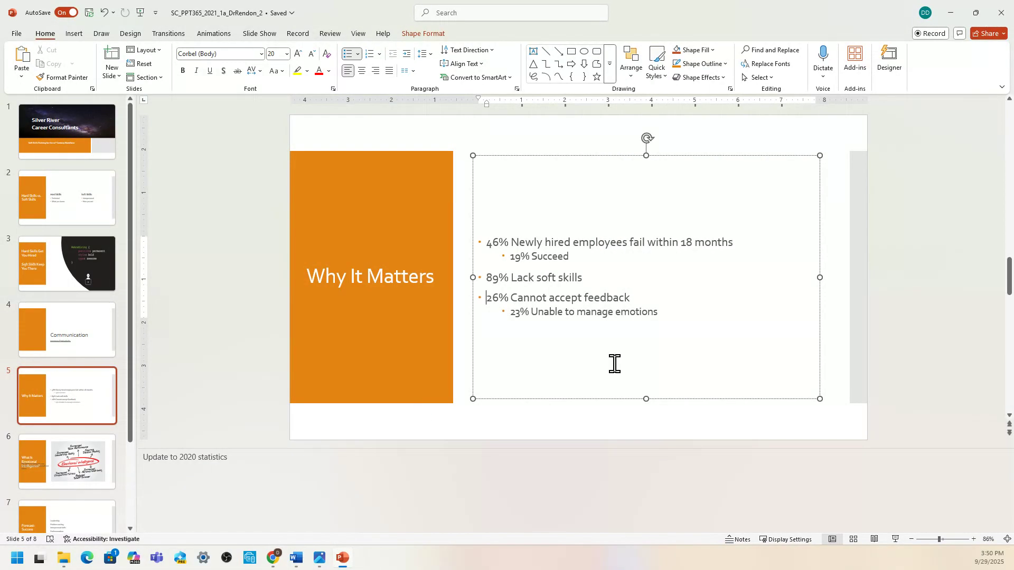
drag(658, 311, 491, 246)
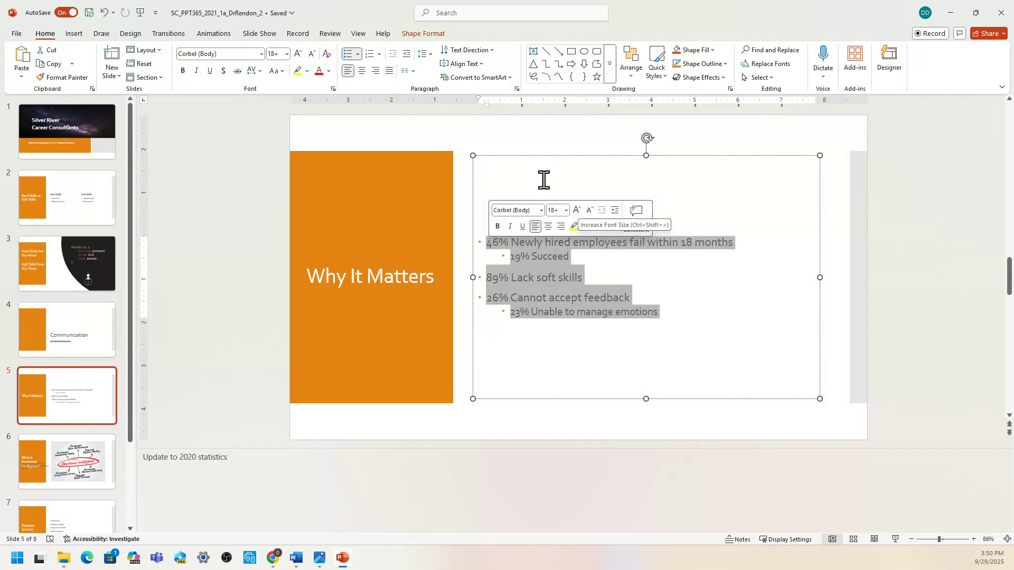
click(329, 71)
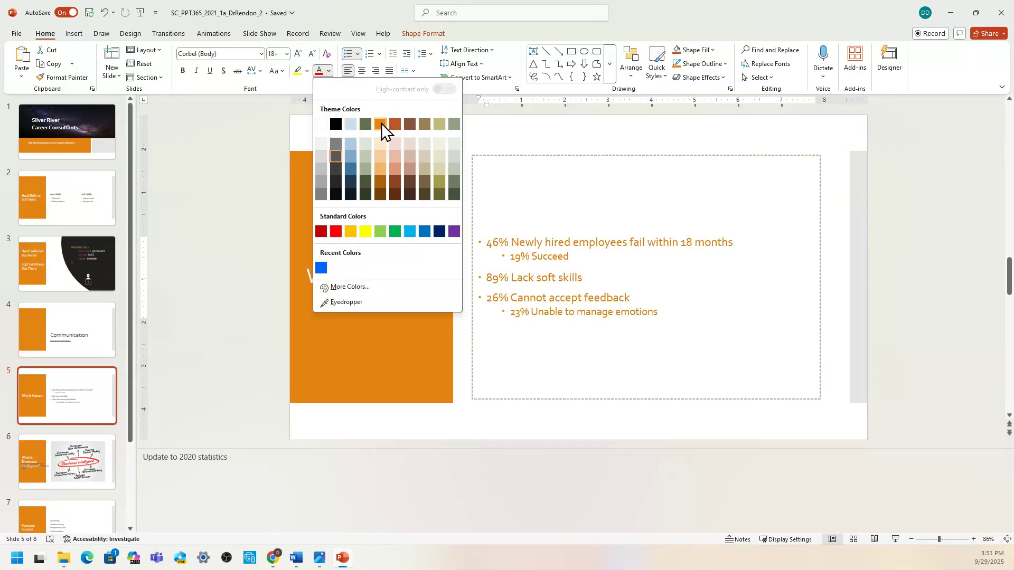
click(380, 182)
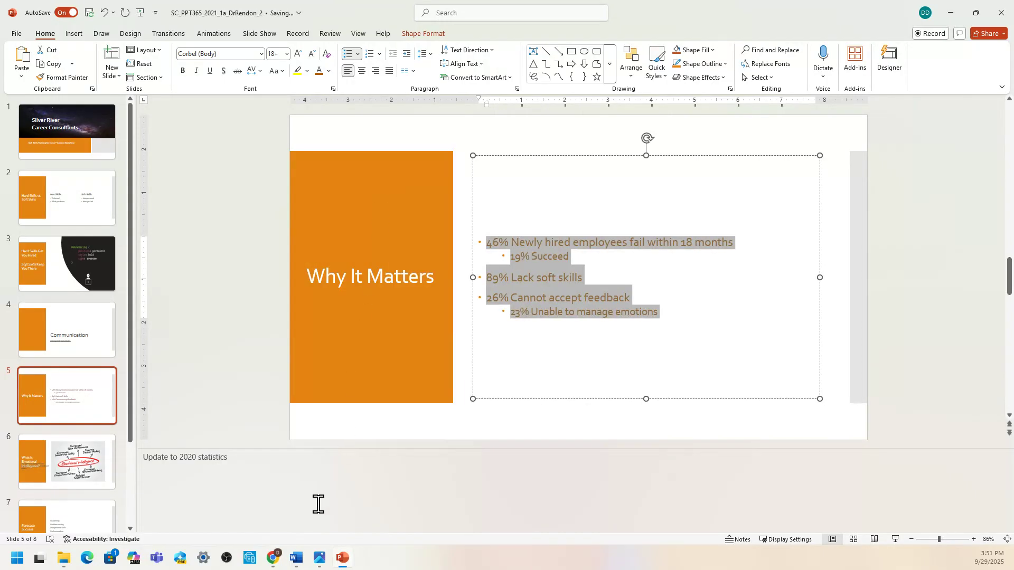
click(299, 558)
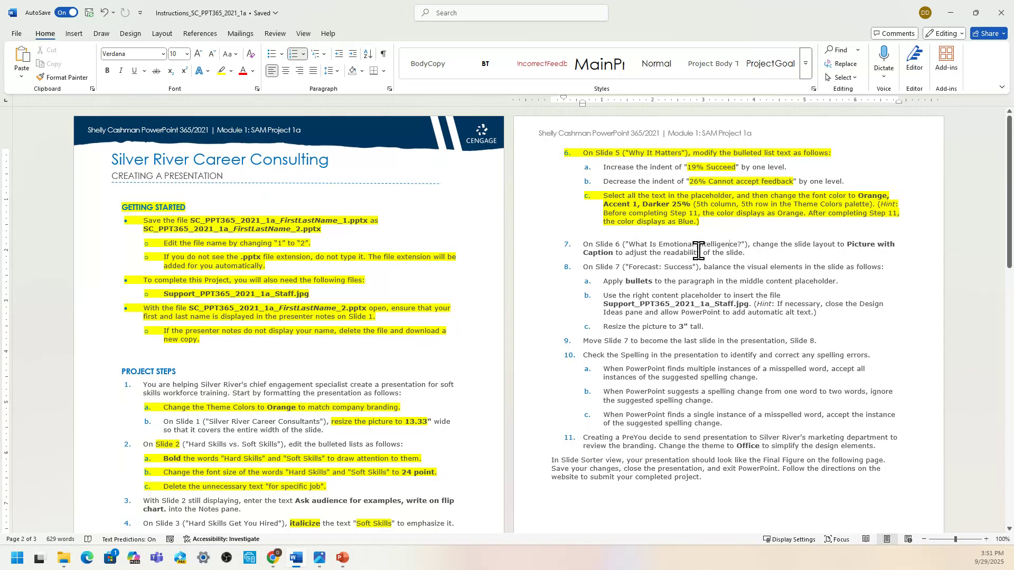
- Highlight the phrase "Picture with Caption" in Word instruction 7 yellow
click(729, 247)
drag(848, 245, 747, 253)
click(794, 239)
click(762, 299)
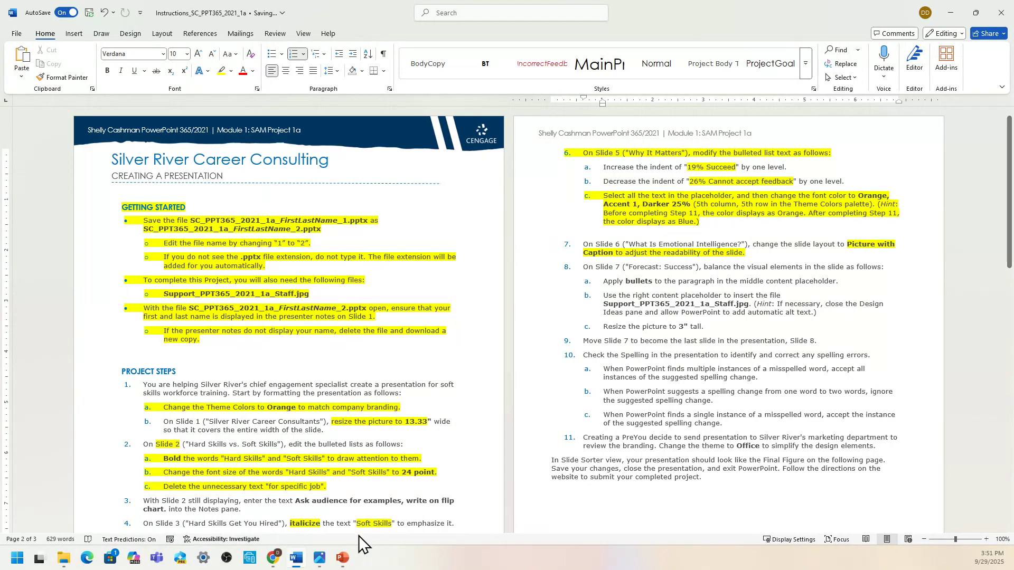
click(343, 561)
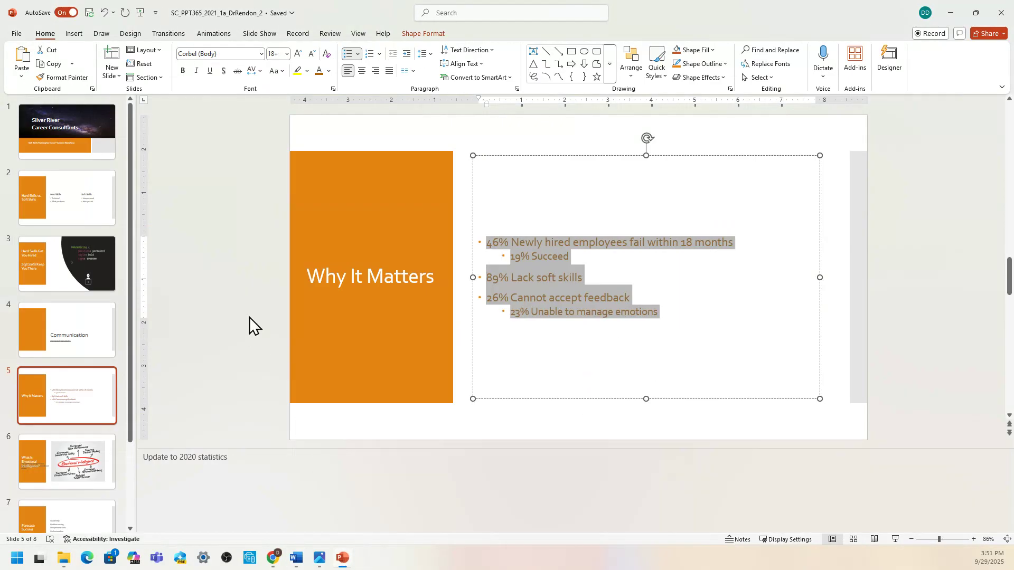
- Apply the Picture with Caption layout to slide 6, then move to slide 7, Forecast: Success
click(89, 449)
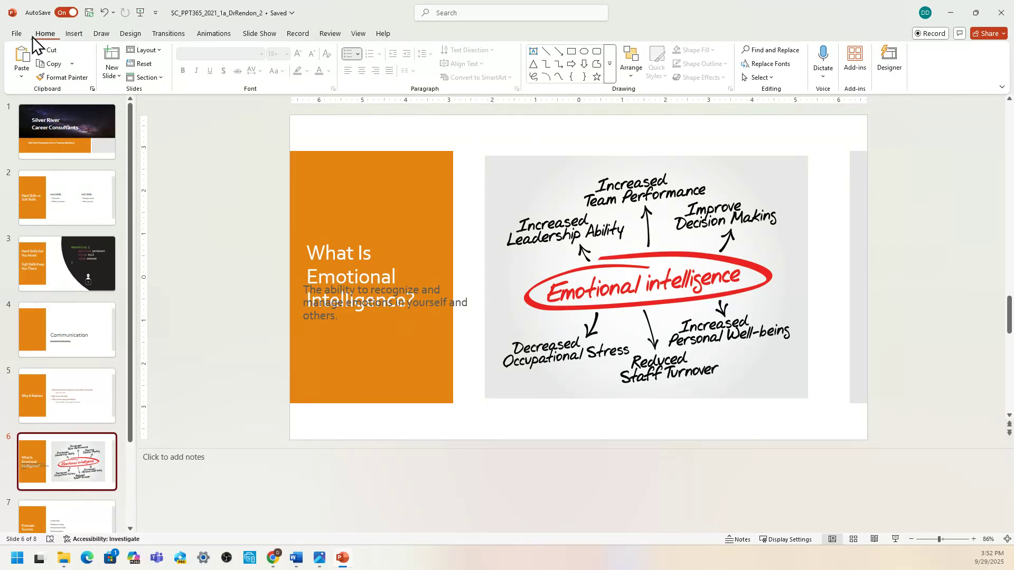
click(154, 52)
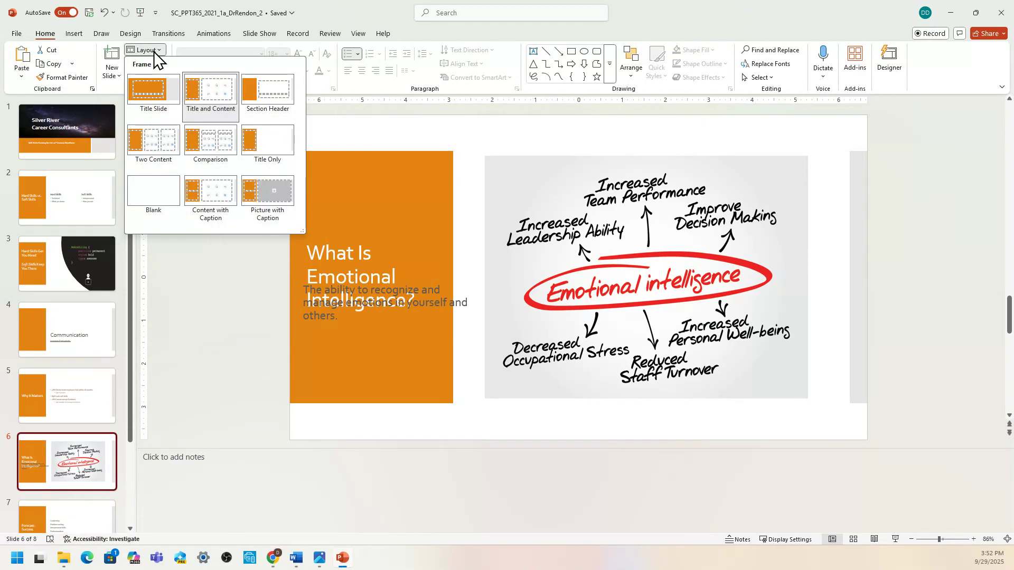
click(271, 196)
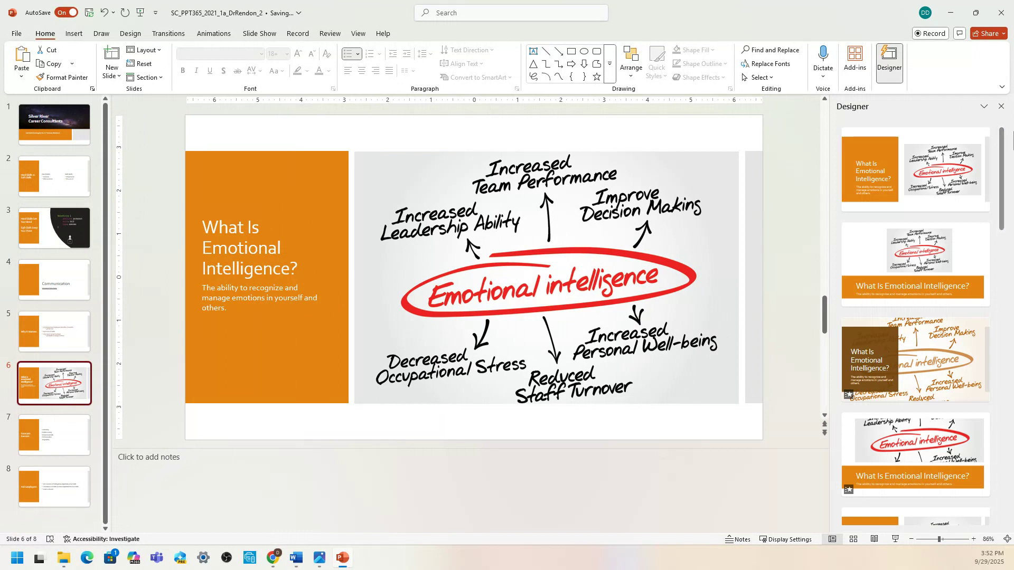
click(1001, 107)
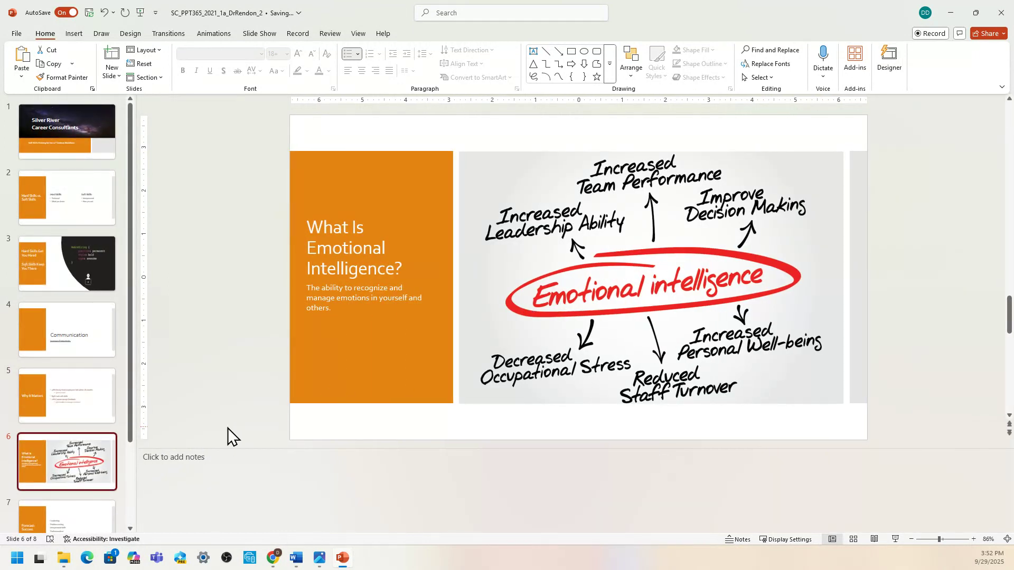
click(67, 518)
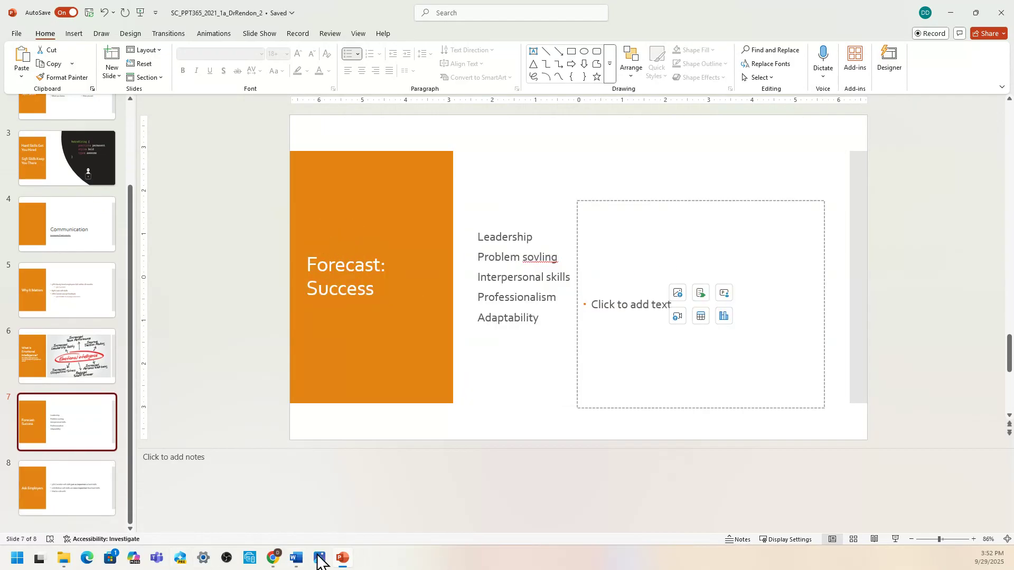
mouse_move(300, 559)
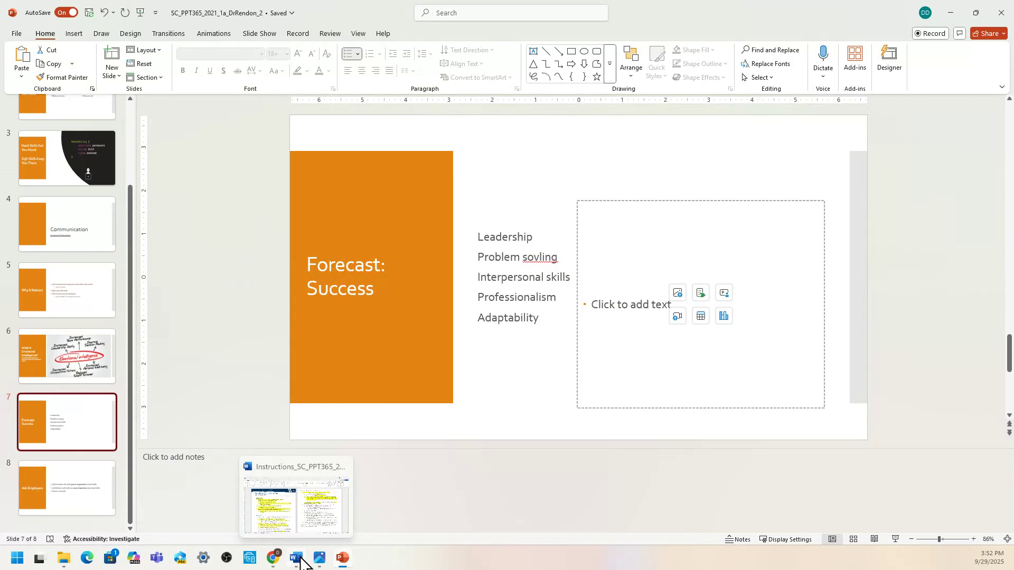
- Highlight step 8a's text about bullets for the middle content placeholder yellow in Word
click(297, 523)
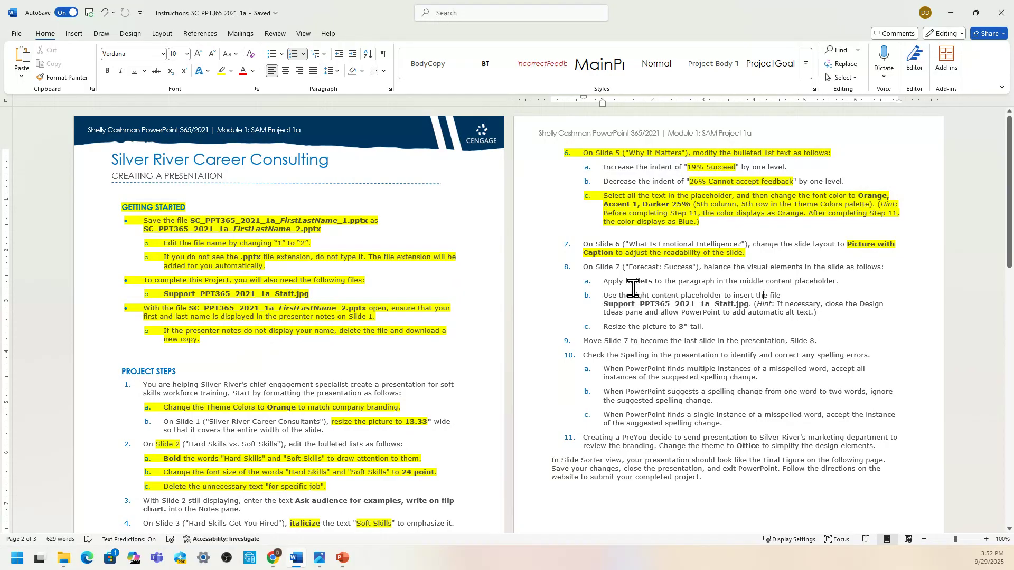
drag(626, 286, 833, 284)
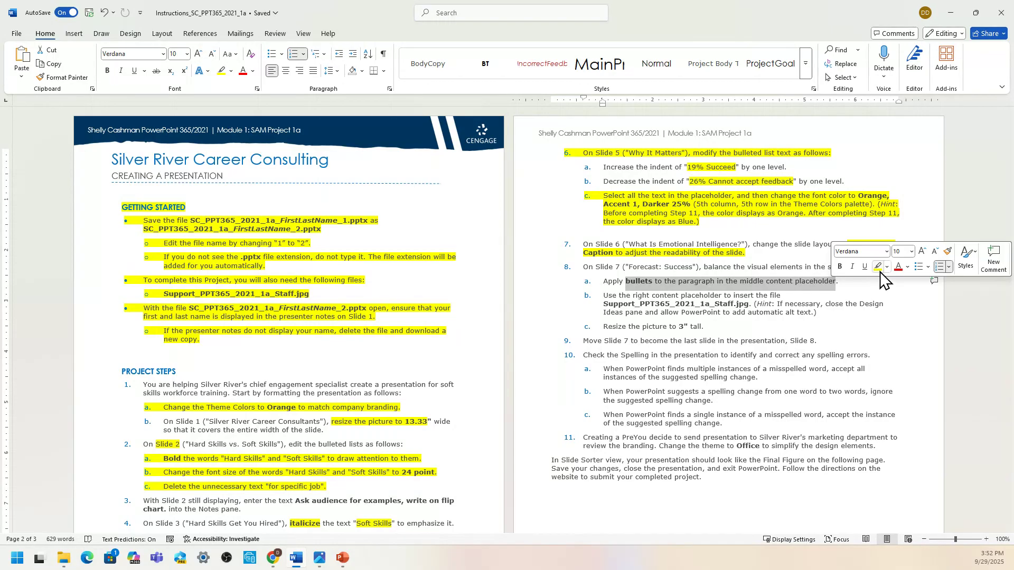
click(878, 266)
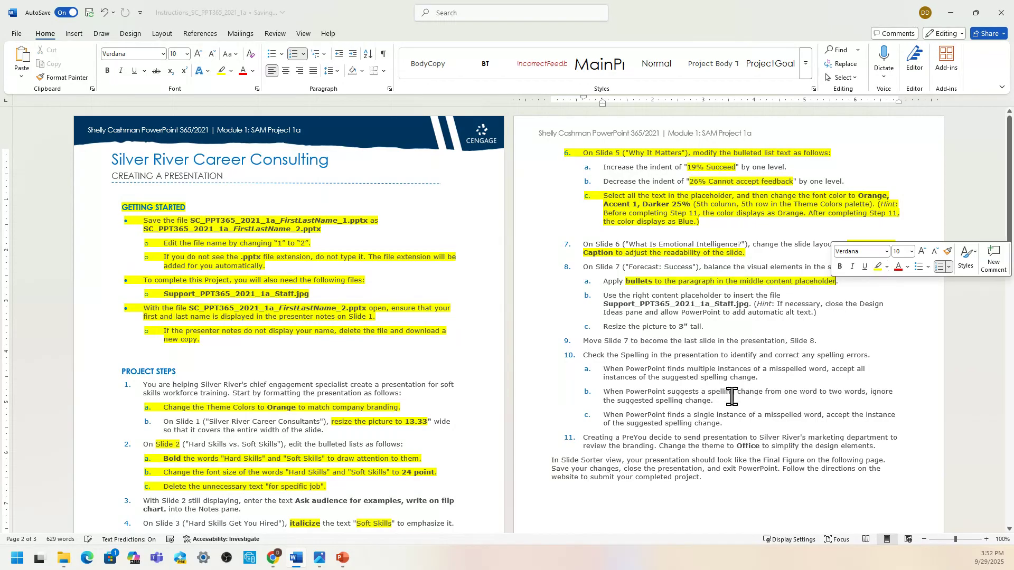
click(345, 562)
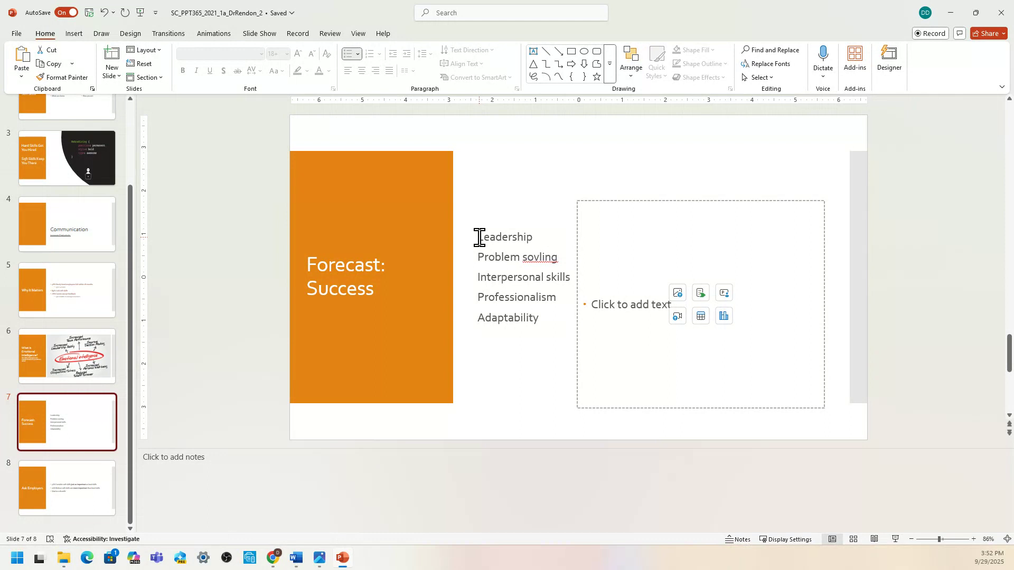
- Bullet the five skills, Leadership through Adaptability, in slide 7's middle placeholder
drag(479, 238, 538, 317)
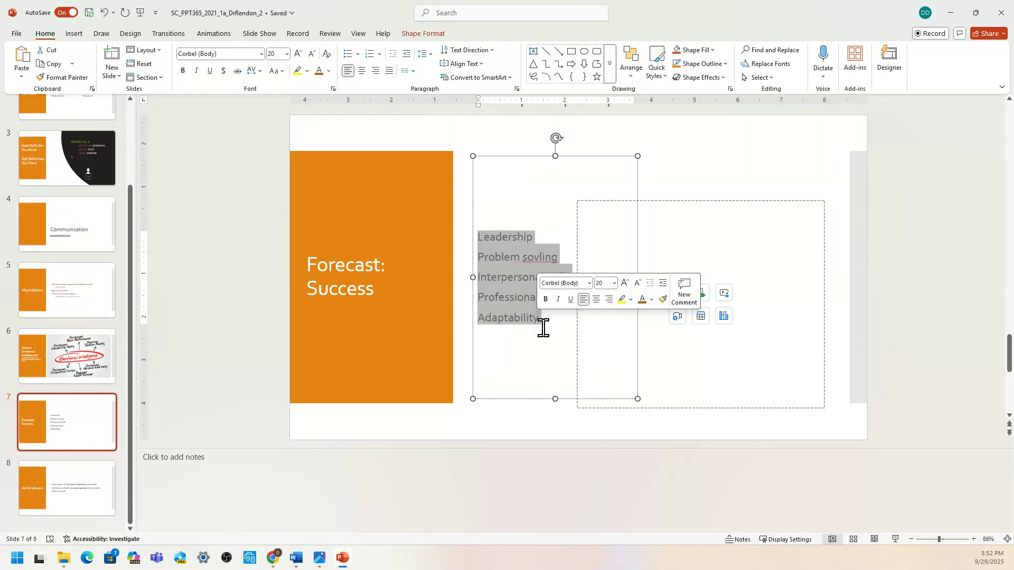
click(348, 55)
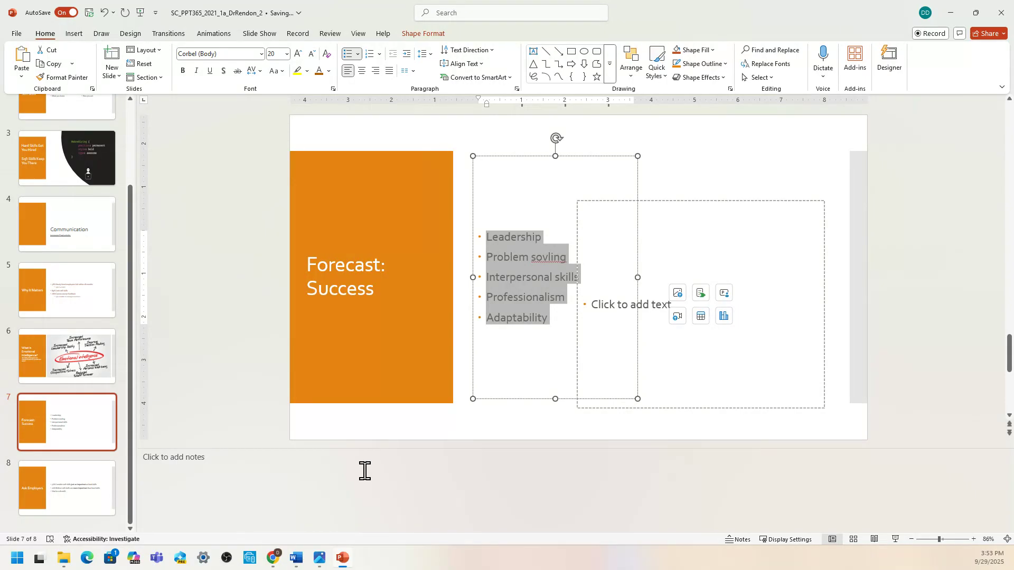
click(296, 558)
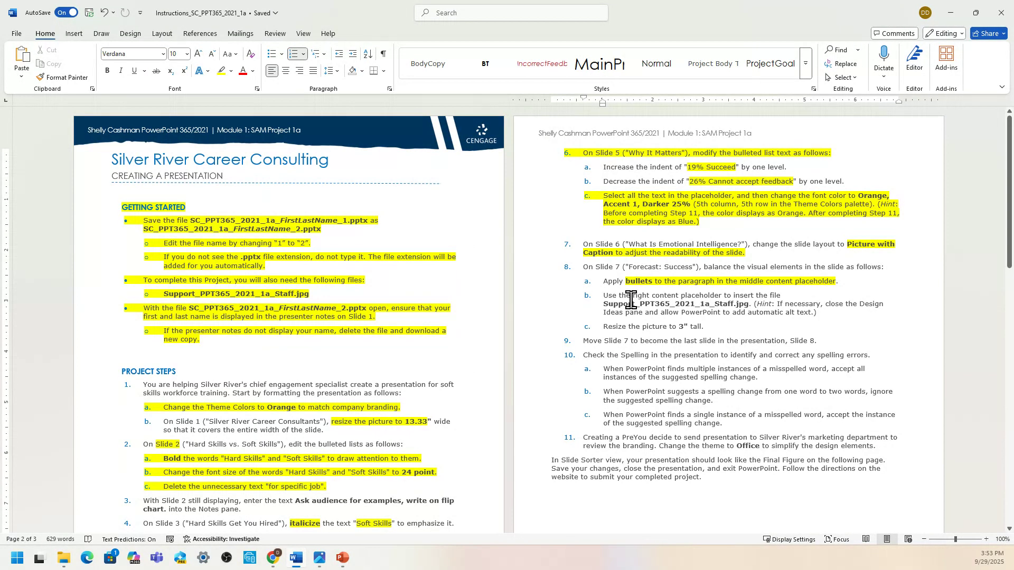
- Highlight step 8b about inserting Support_PPT365_2021_1a_Staff.jpg yellow in Word
drag(607, 299, 764, 303)
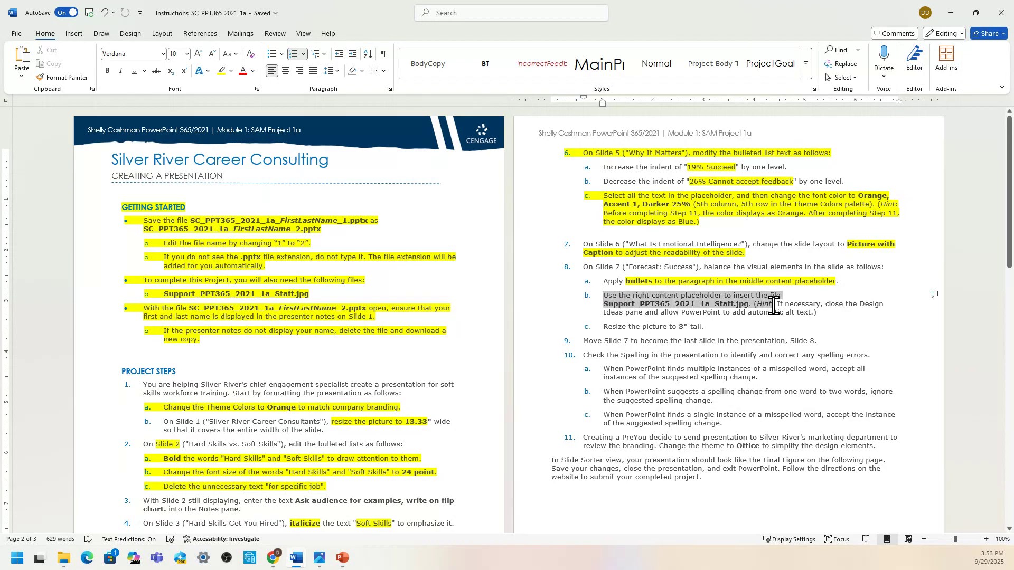
drag(764, 306, 752, 314)
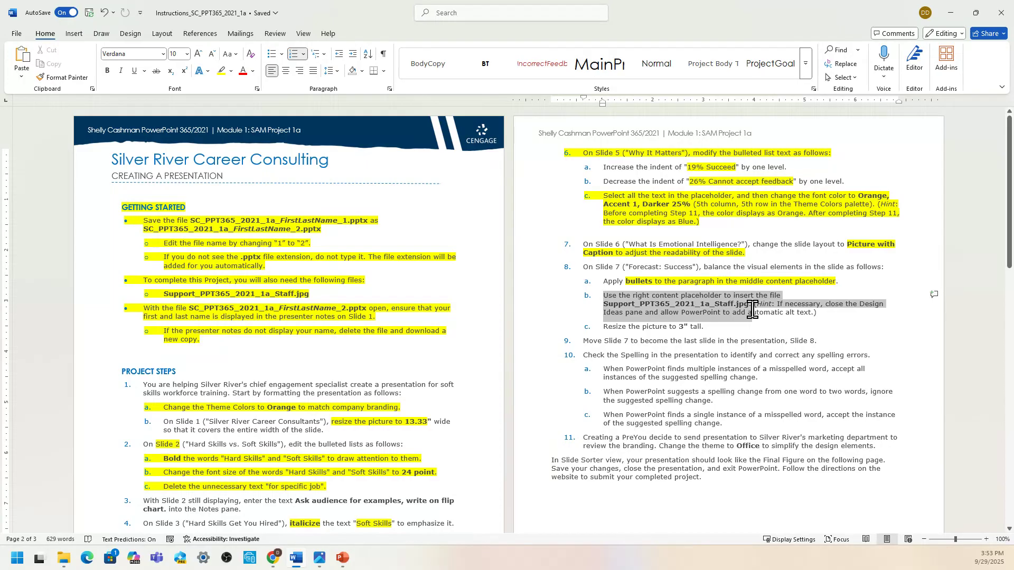
click(796, 290)
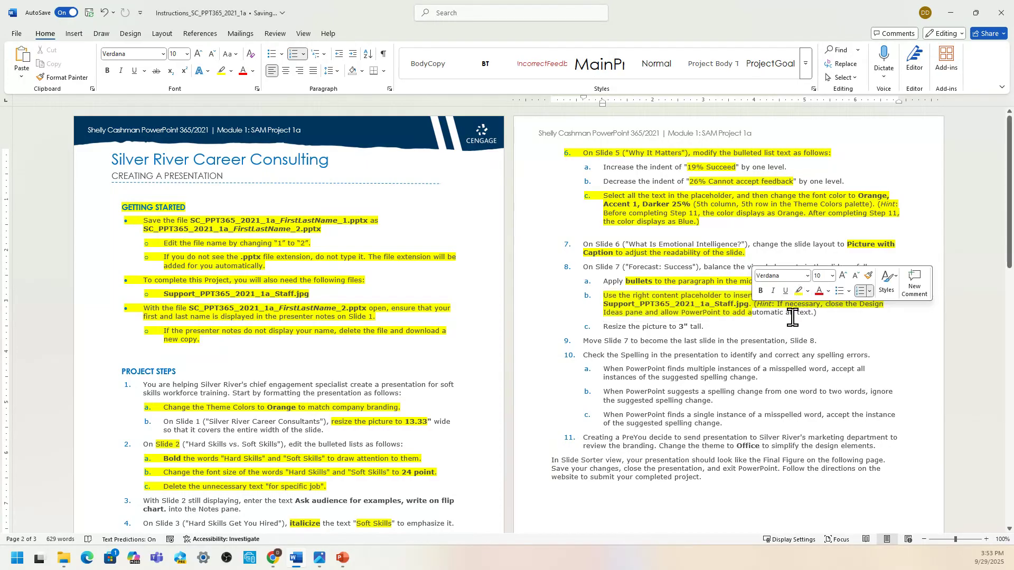
click(792, 316)
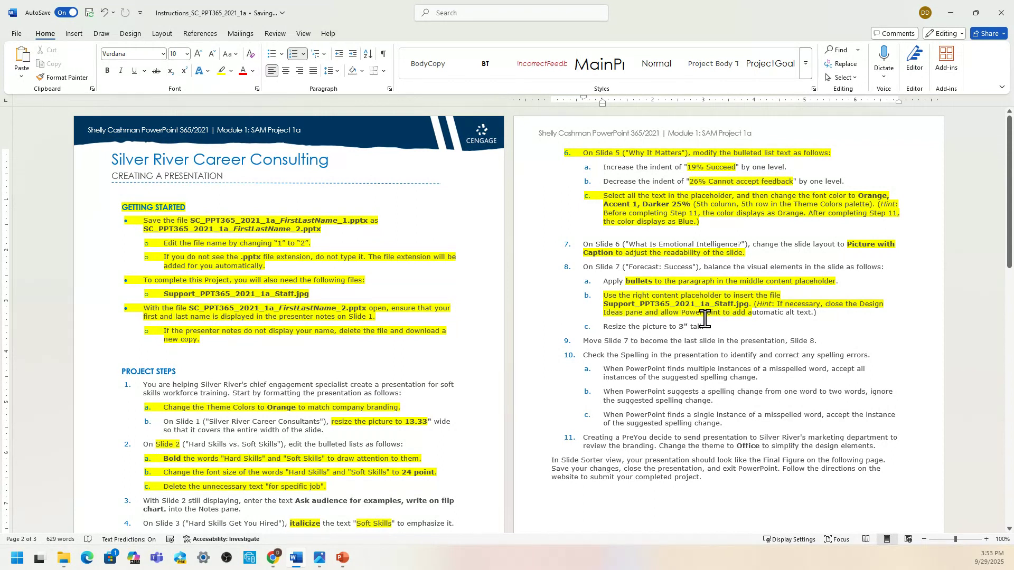
- Insert Support_PPT365_2021_1a_Staff.jpg from the device into slide 7's right placeholder
mouse_move(342, 558)
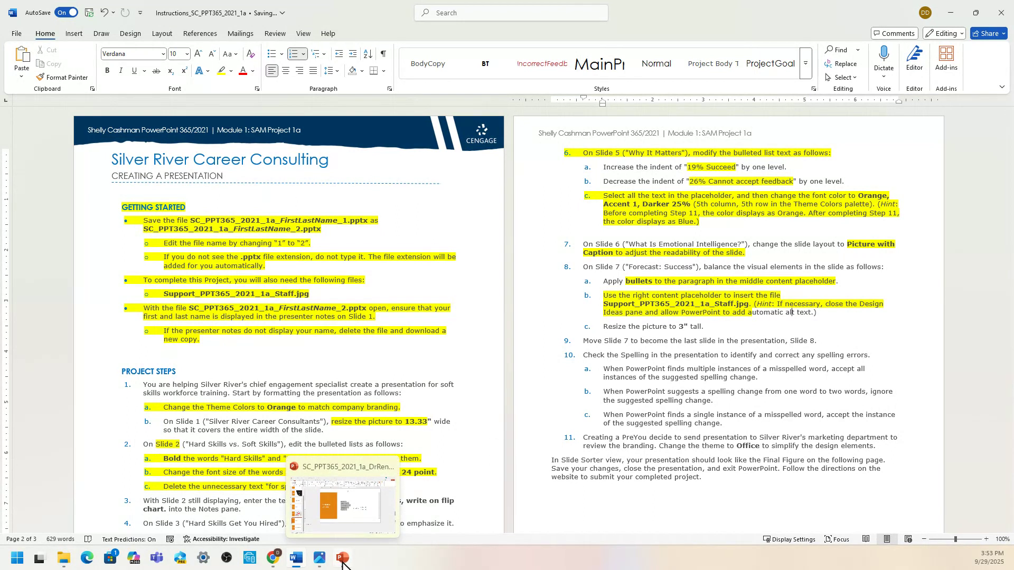
click(350, 515)
click(731, 369)
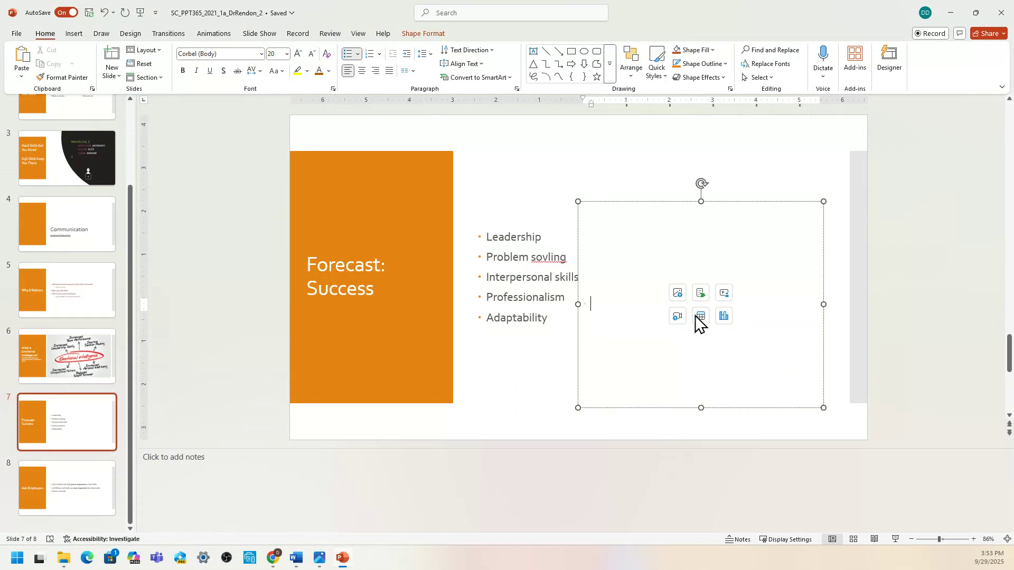
click(678, 293)
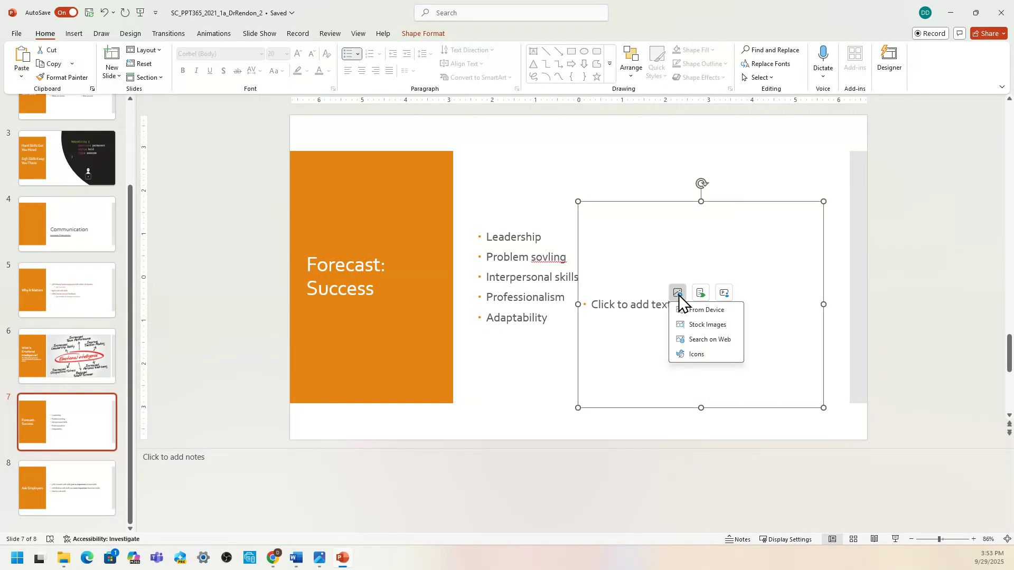
click(696, 310)
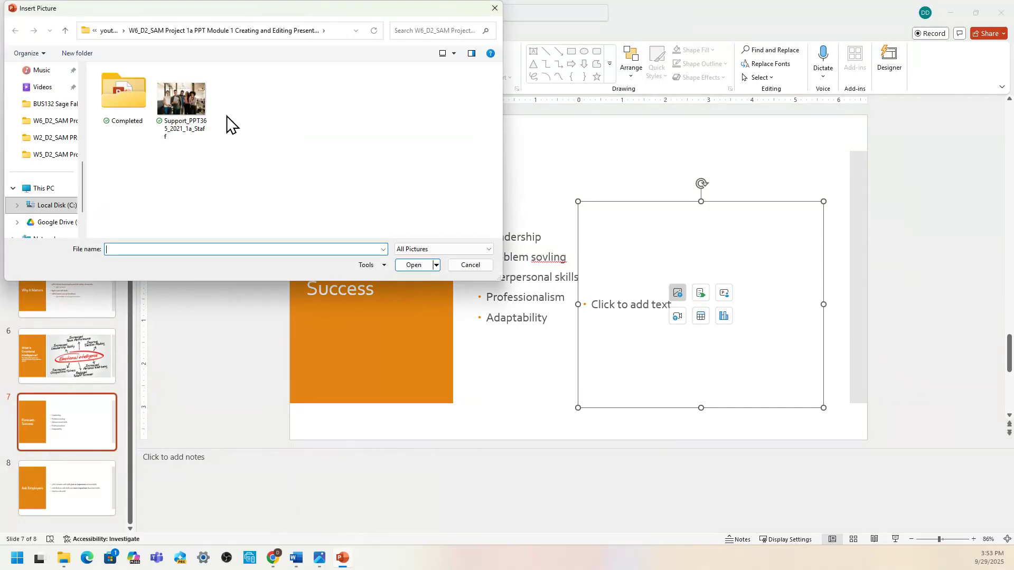
click(188, 104)
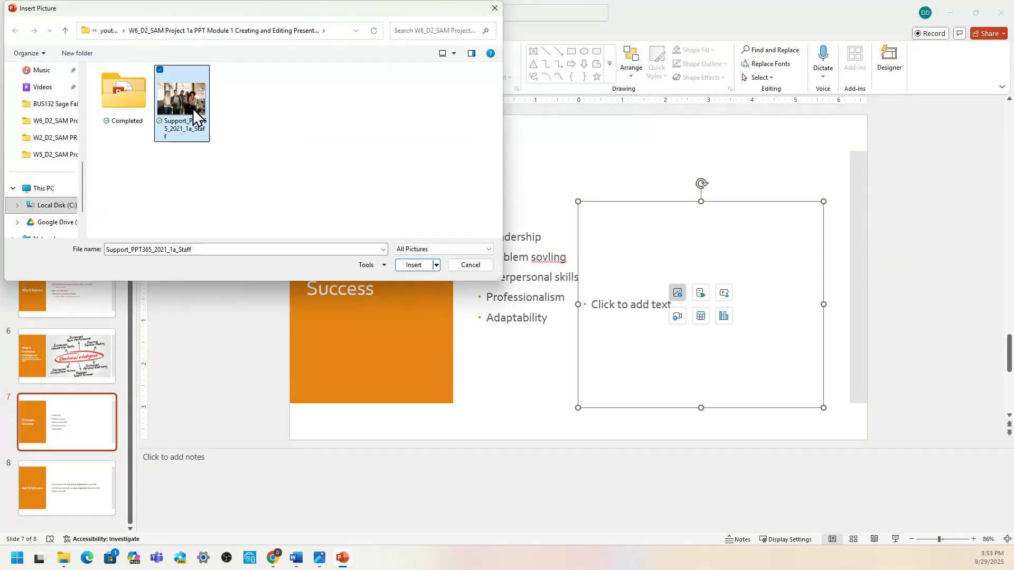
click(416, 266)
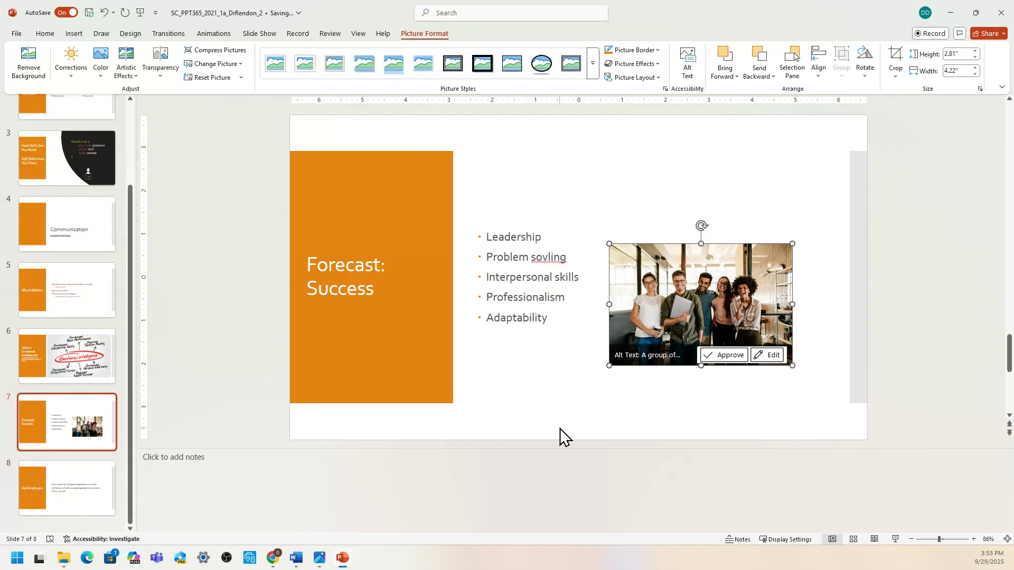
- Highlight step 8c, "Resize the picture to 3" tall," yellow in Word
click(297, 558)
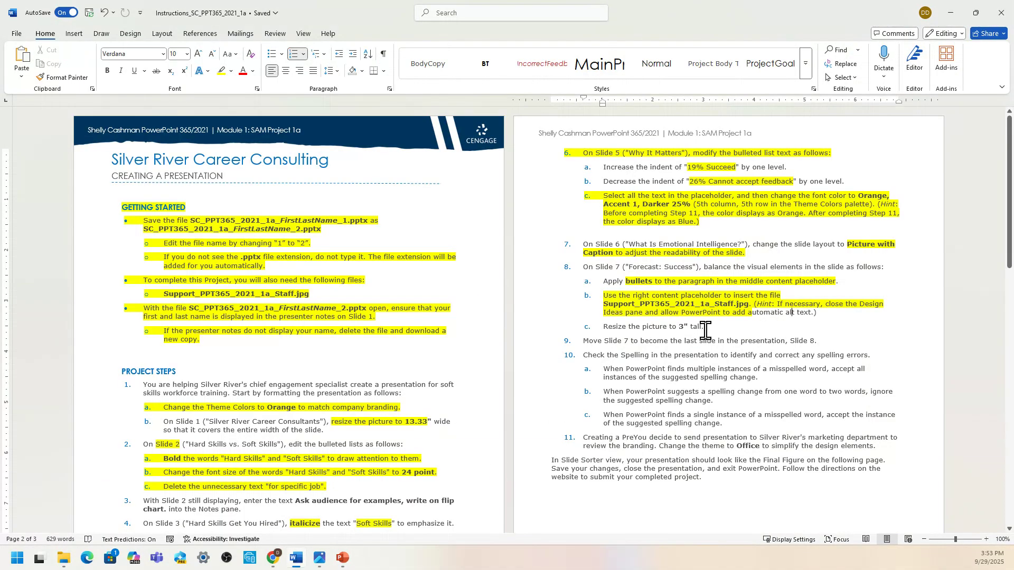
drag(705, 329, 600, 327)
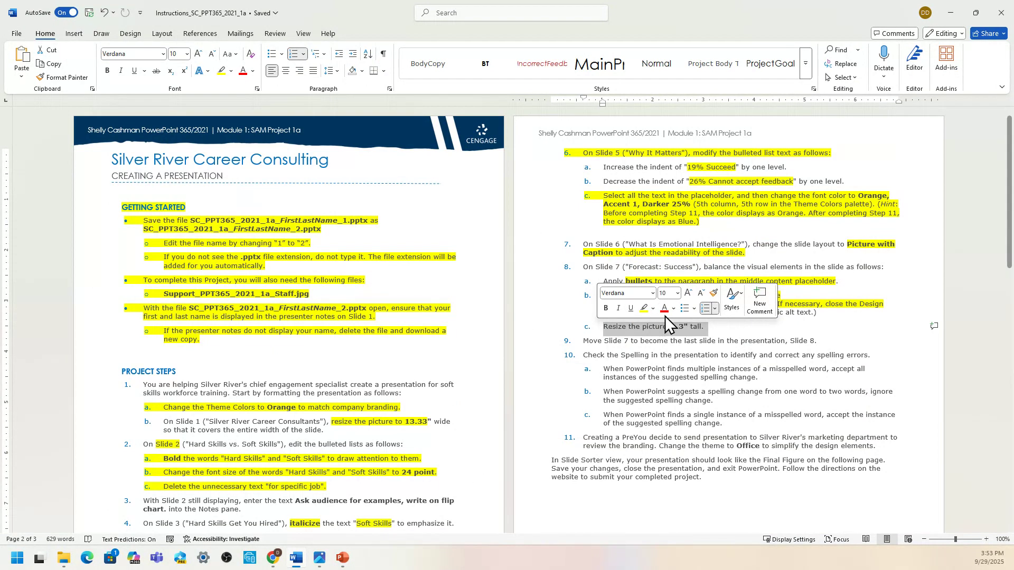
click(645, 308)
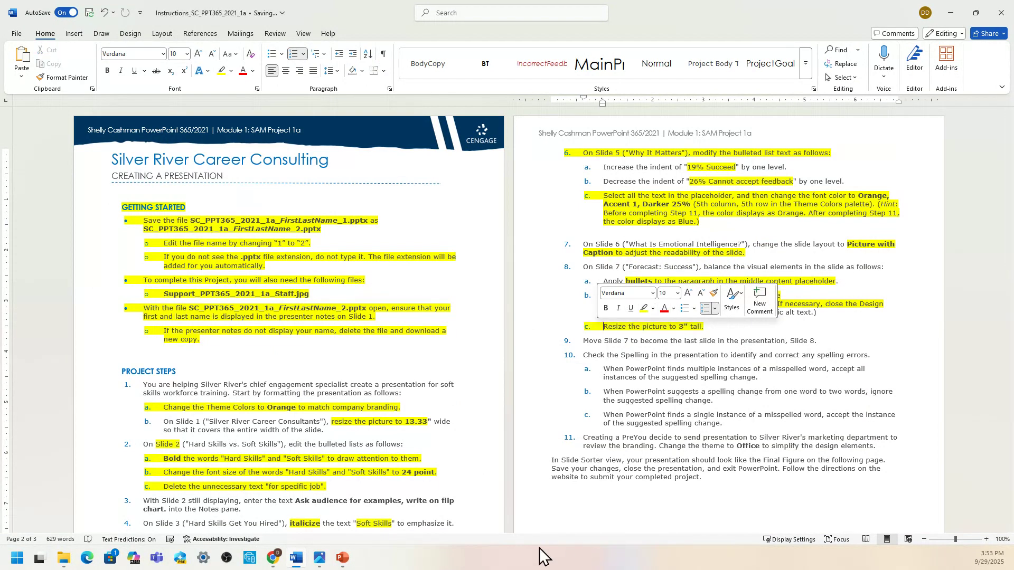
click(343, 559)
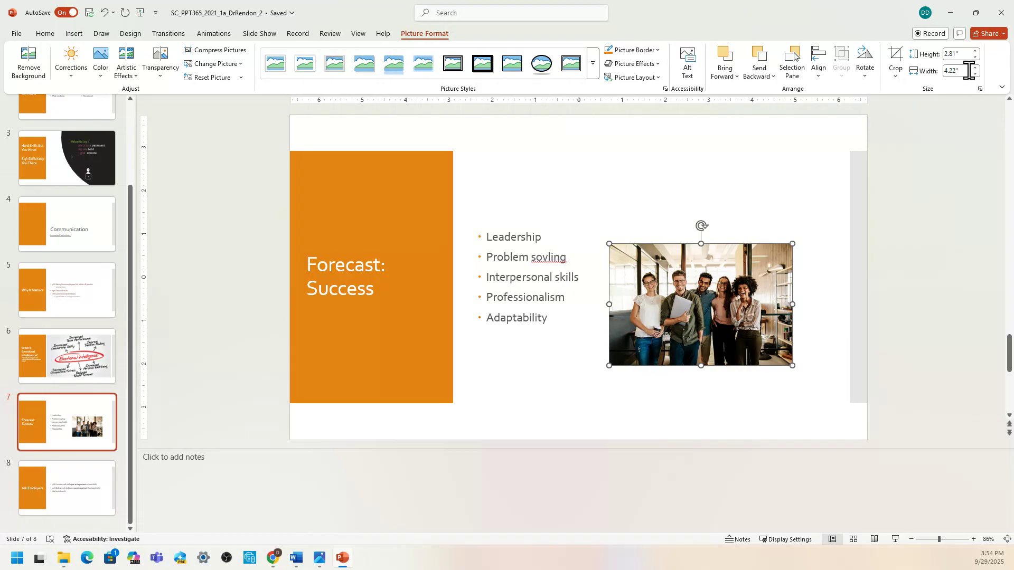
- Set the slide 7 staff photo's height to 3", giving a 4.5" width
click(968, 53)
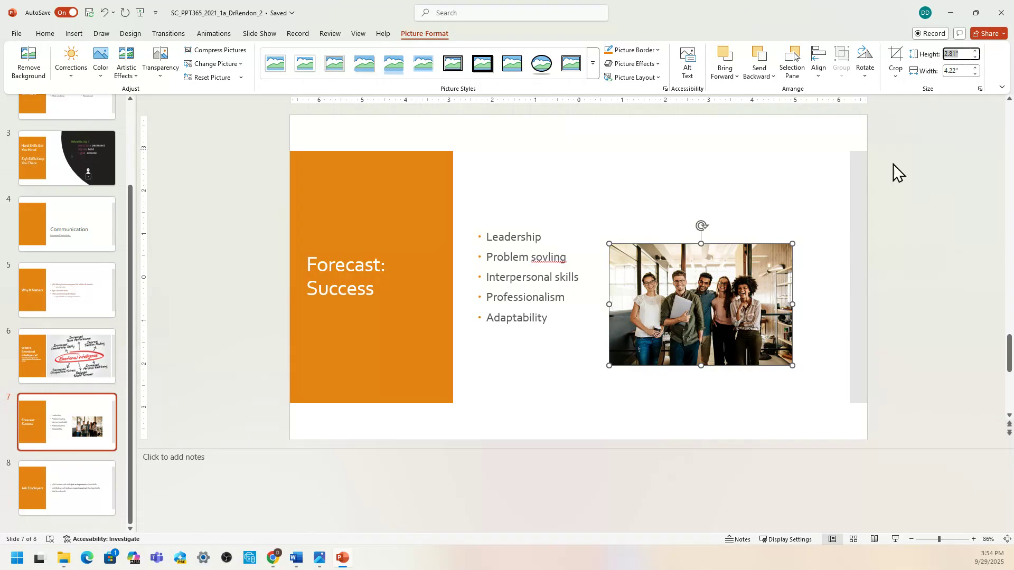
click(295, 559)
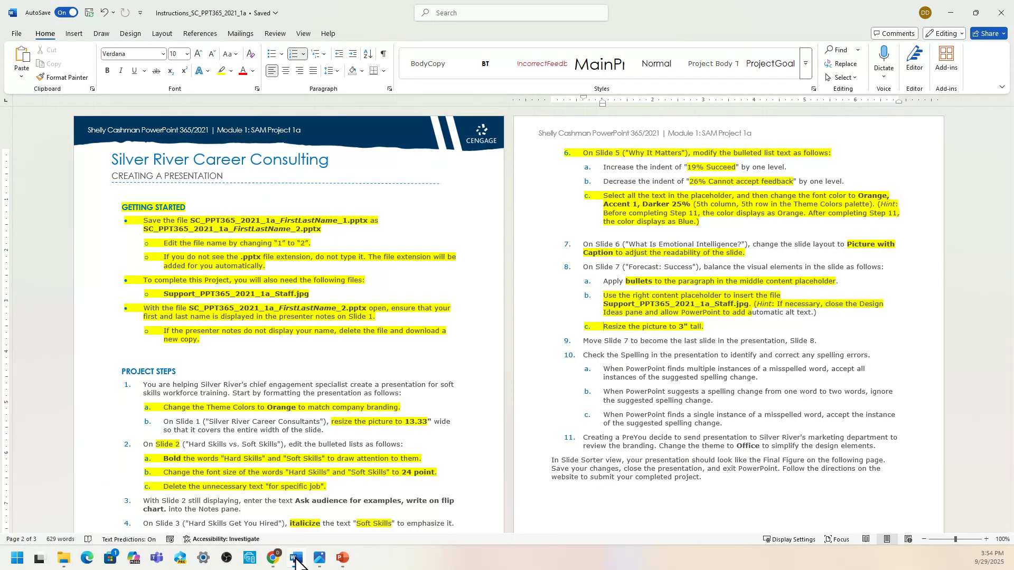
click(295, 559)
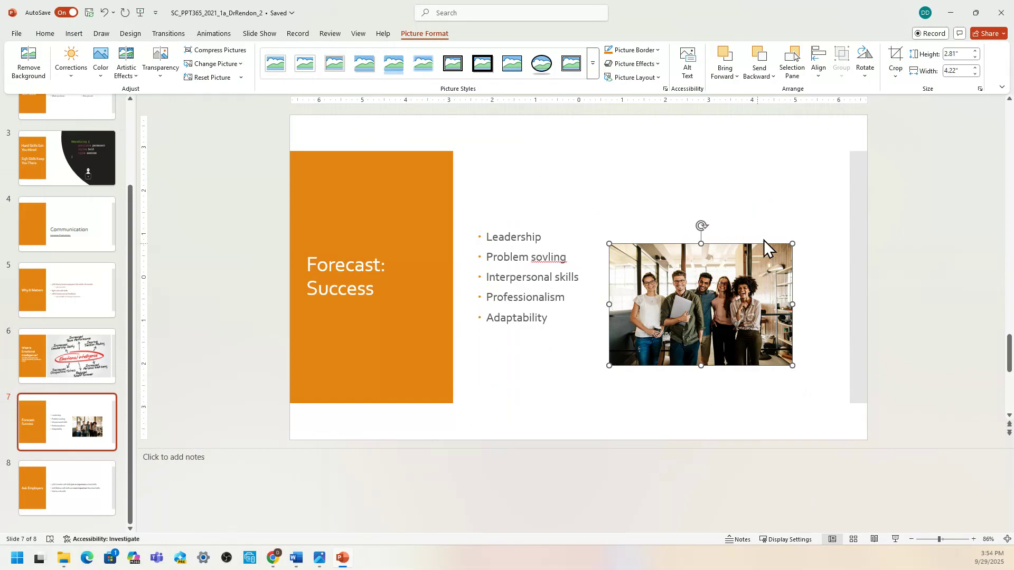
click(966, 55)
text(3)
key(Return)
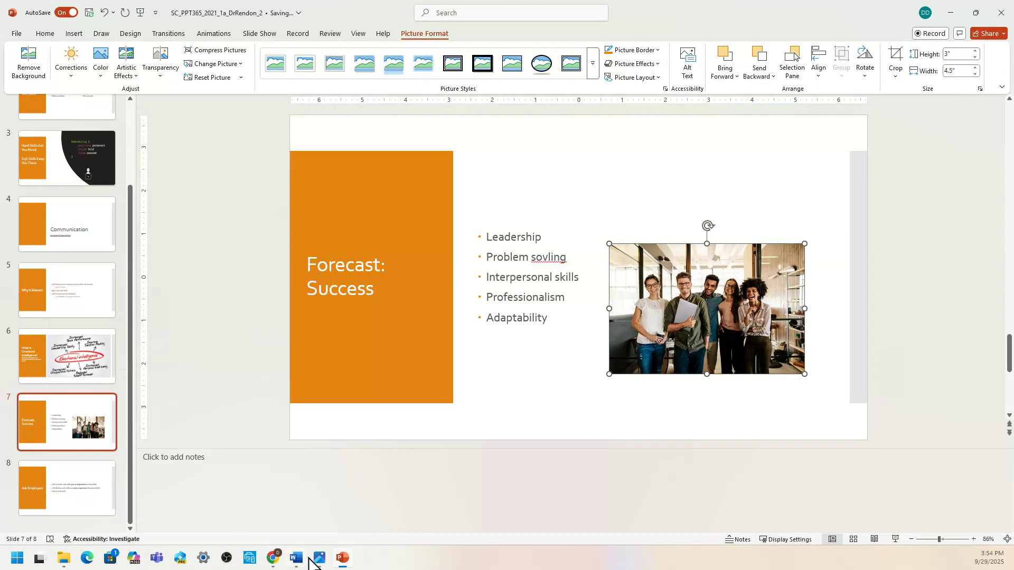
mouse_move(296, 559)
click(318, 499)
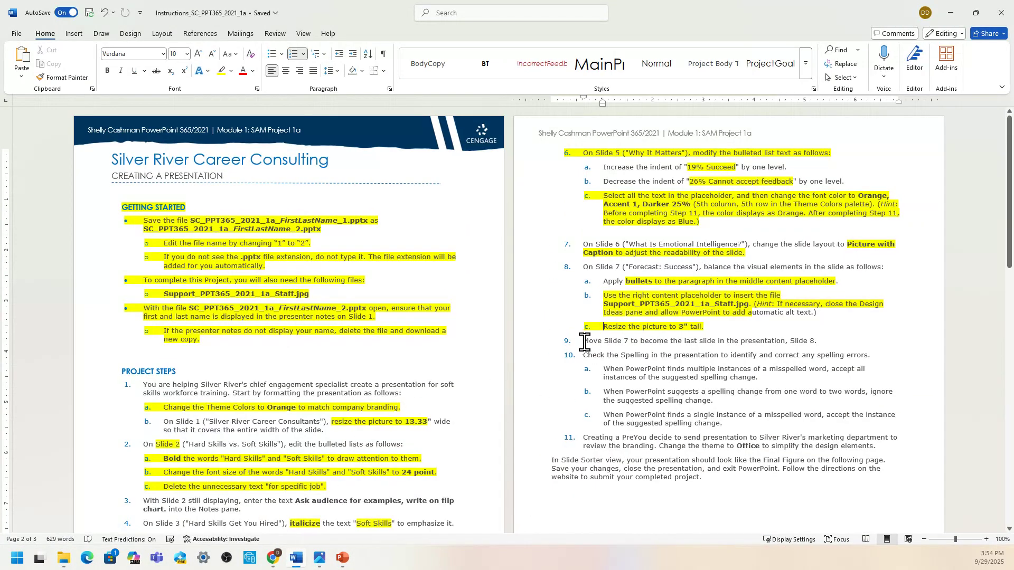
- Highlight item 9, moving Slide 7 to become the last slide, yellow in Word
mouse_move(584, 342)
mouse_down()
mouse_move(686, 342)
mouse_move(584, 342)
mouse_up()
shift+click(817, 342)
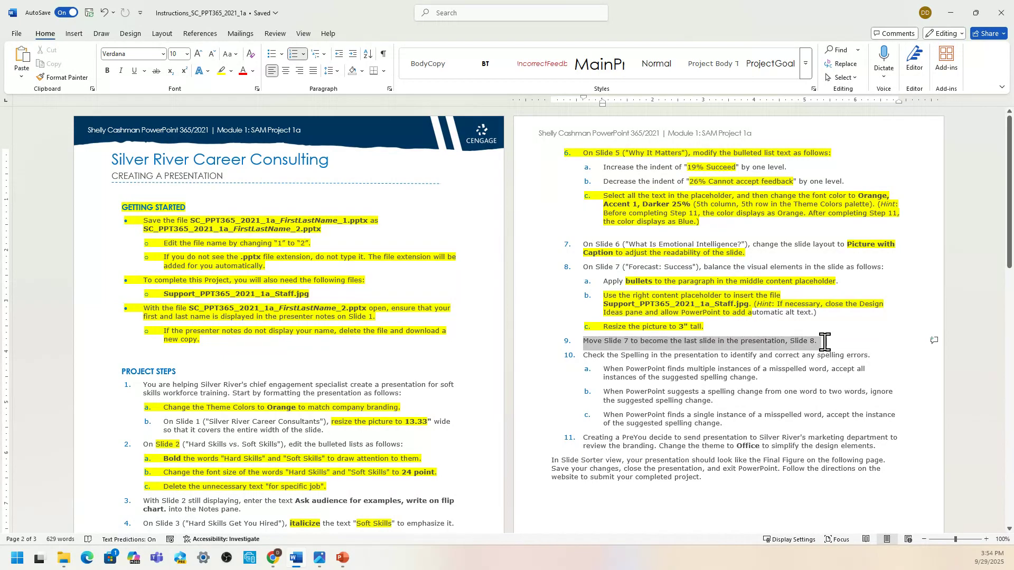
click(870, 324)
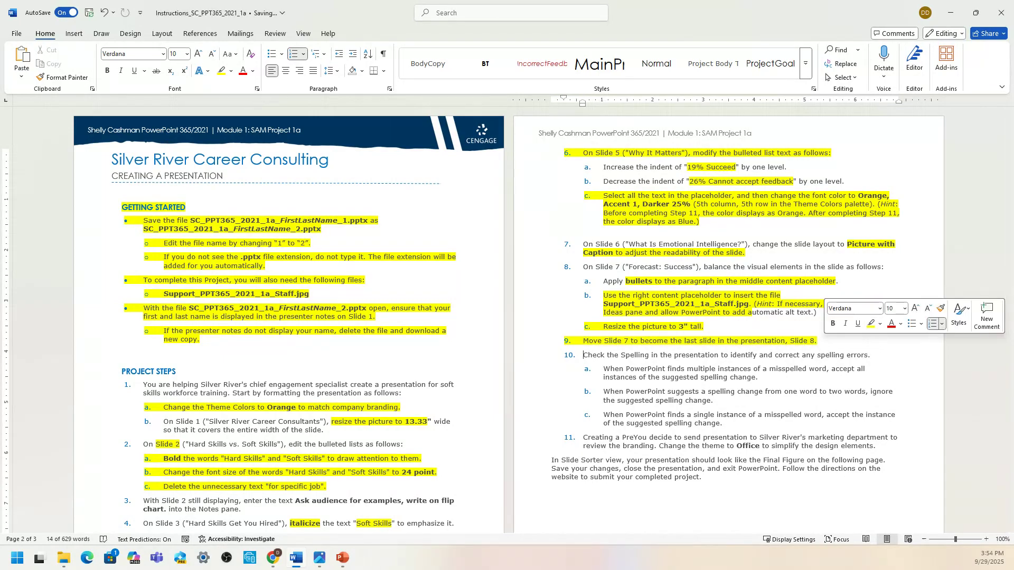
click(344, 559)
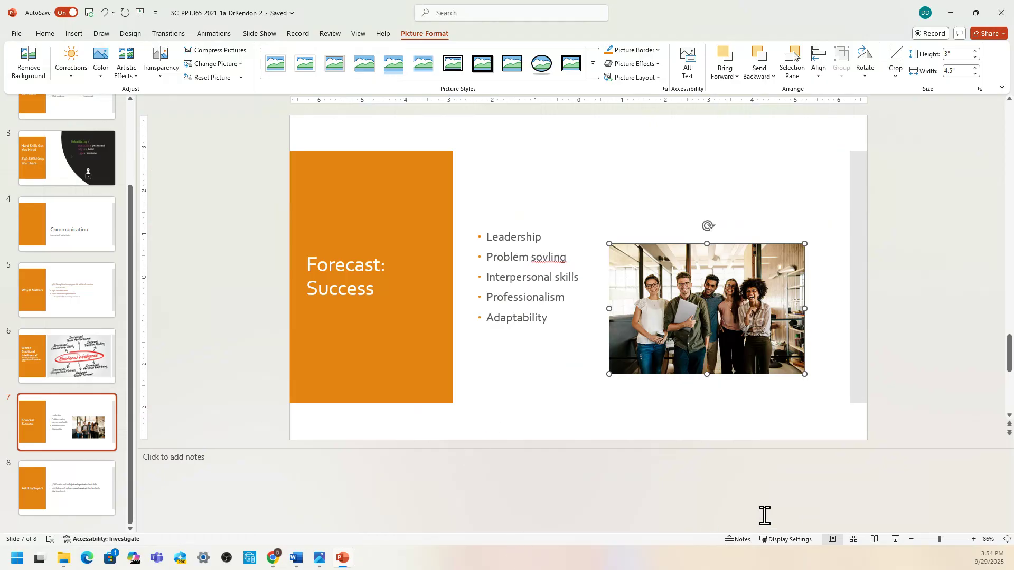
- In Slide Sorter, move Forecast: Success to the end as slide 8, then return to Word
click(853, 539)
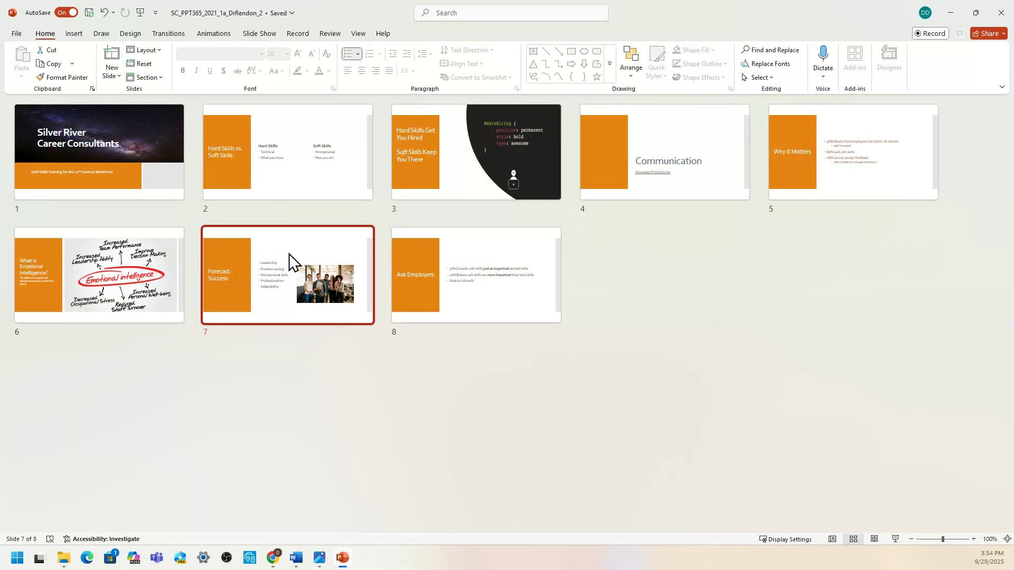
drag(289, 261, 469, 256)
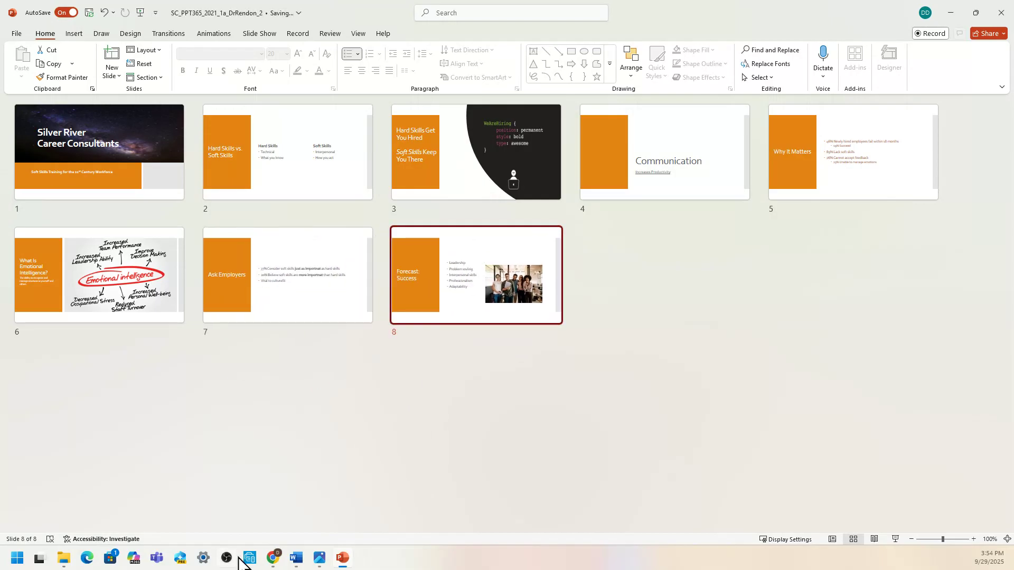
click(296, 559)
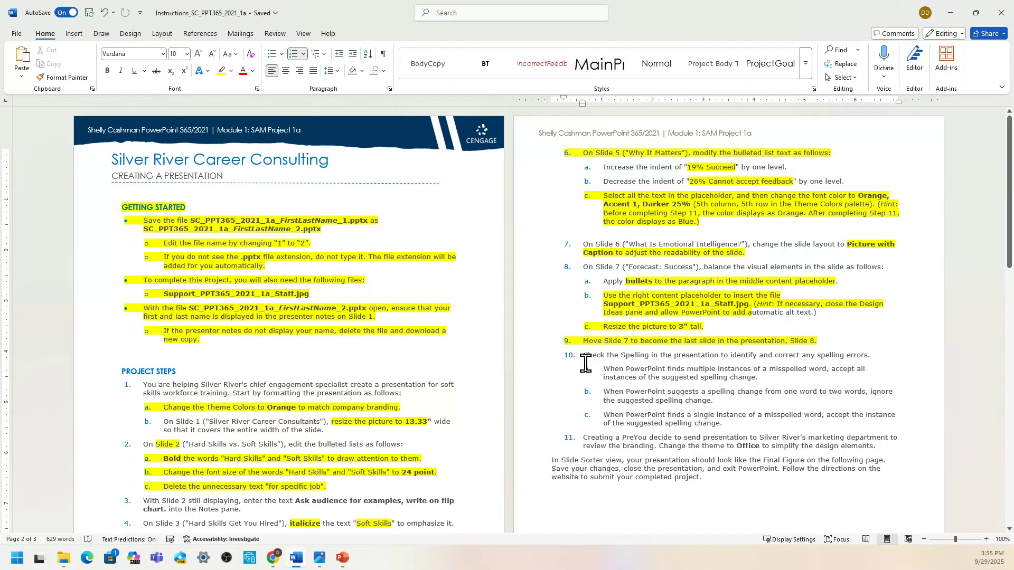
- Highlight step 10 and both lines of item a in yellow
drag(585, 363, 889, 371)
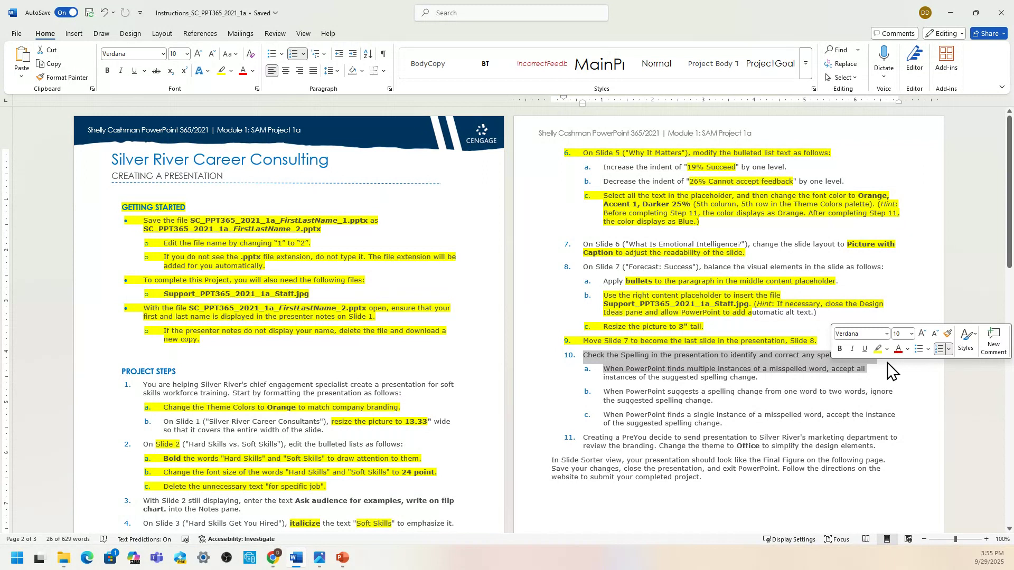
click(878, 349)
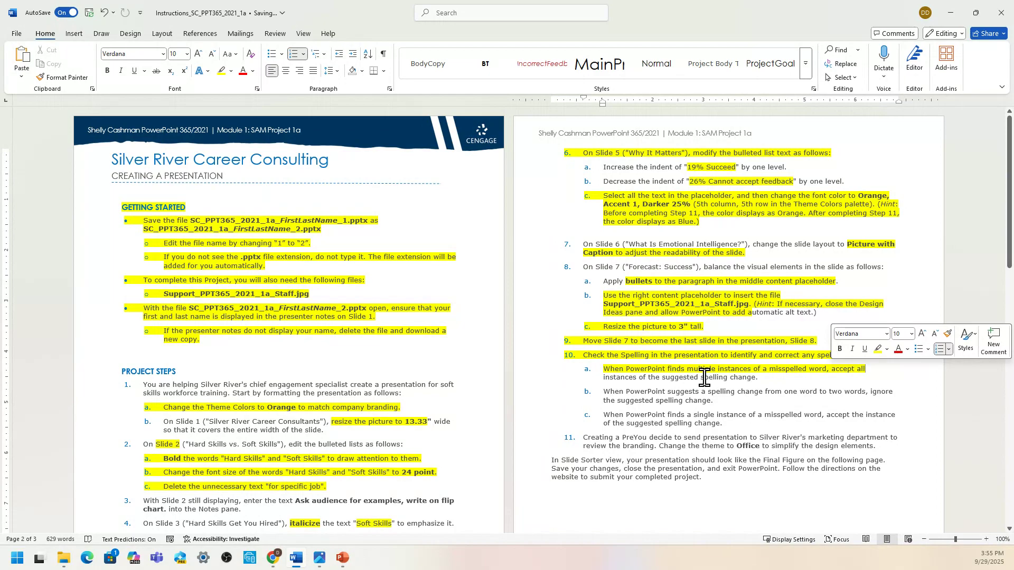
click(746, 371)
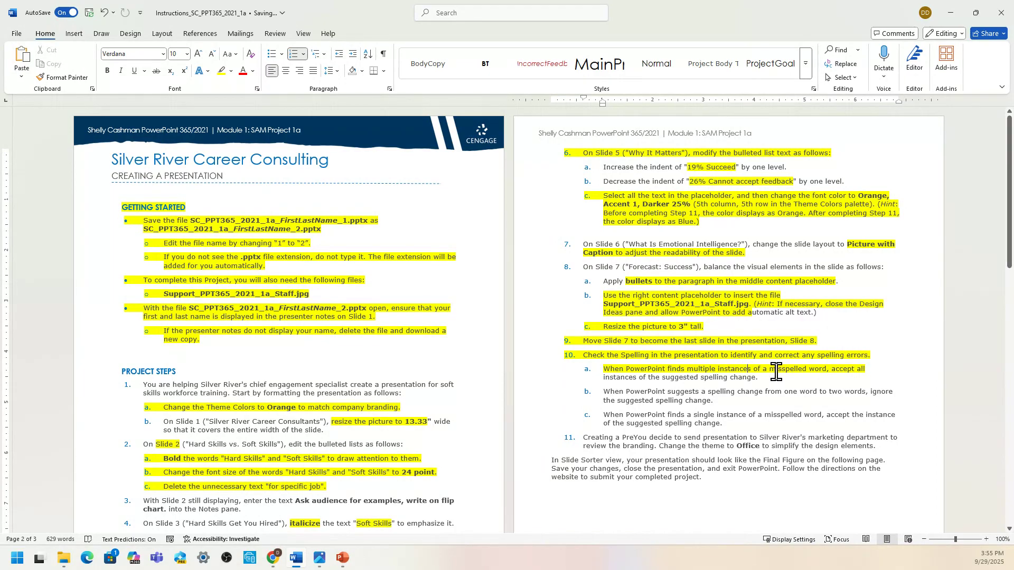
click(792, 380)
drag(793, 380, 605, 378)
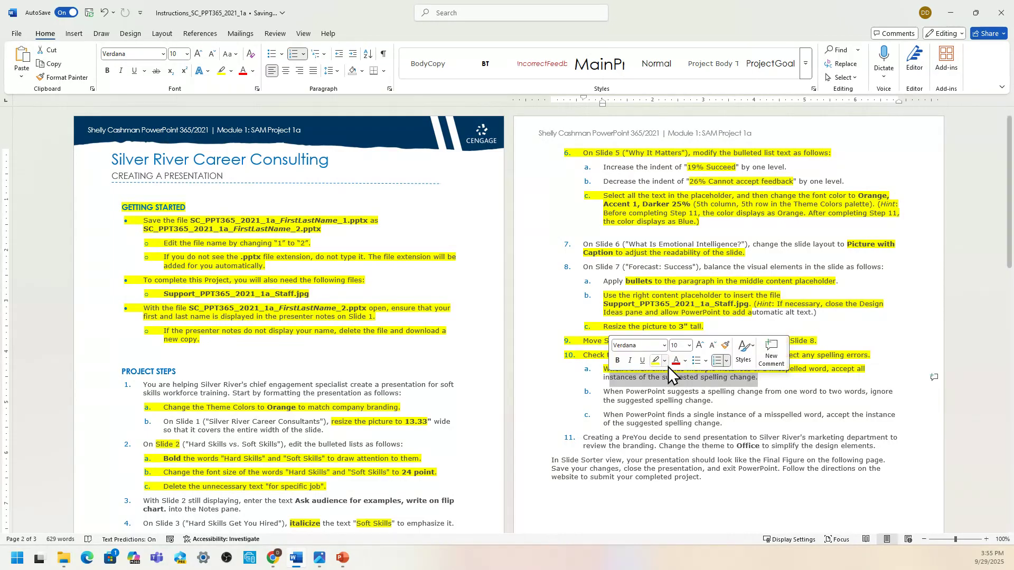
click(658, 362)
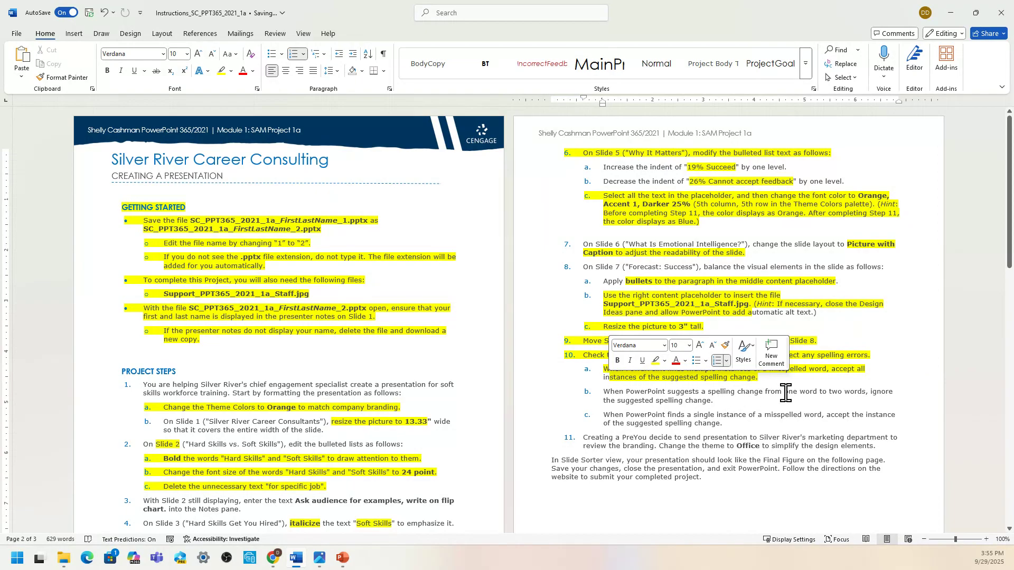
- Highlight the key phrases of items b and c in yellow
drag(784, 393, 876, 396)
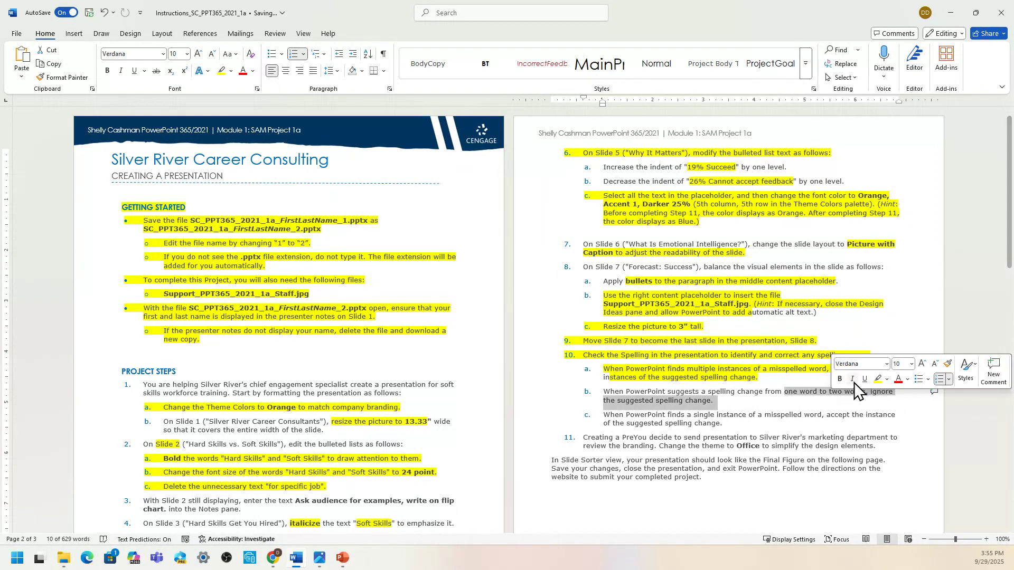
click(874, 380)
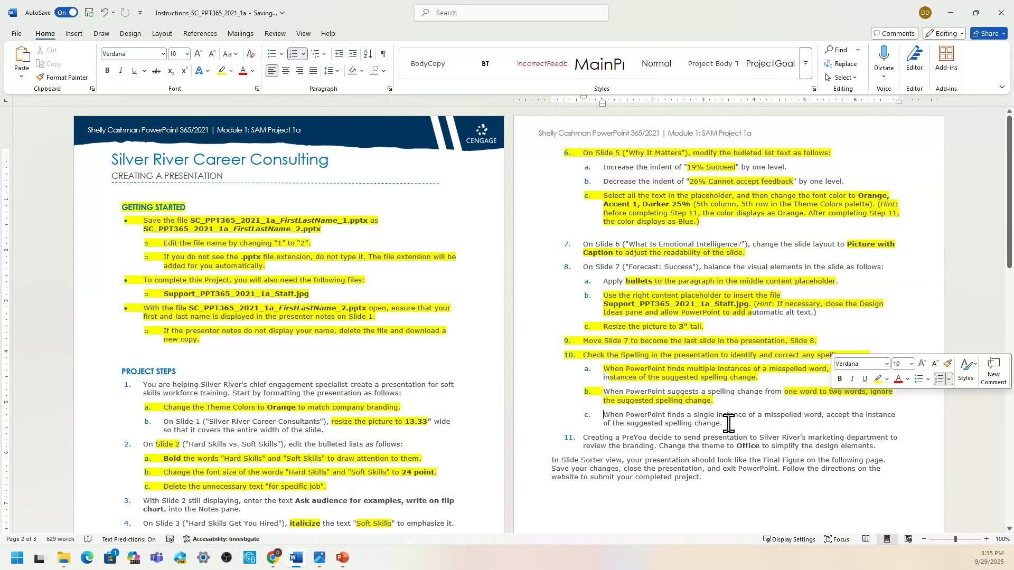
drag(698, 417, 821, 417)
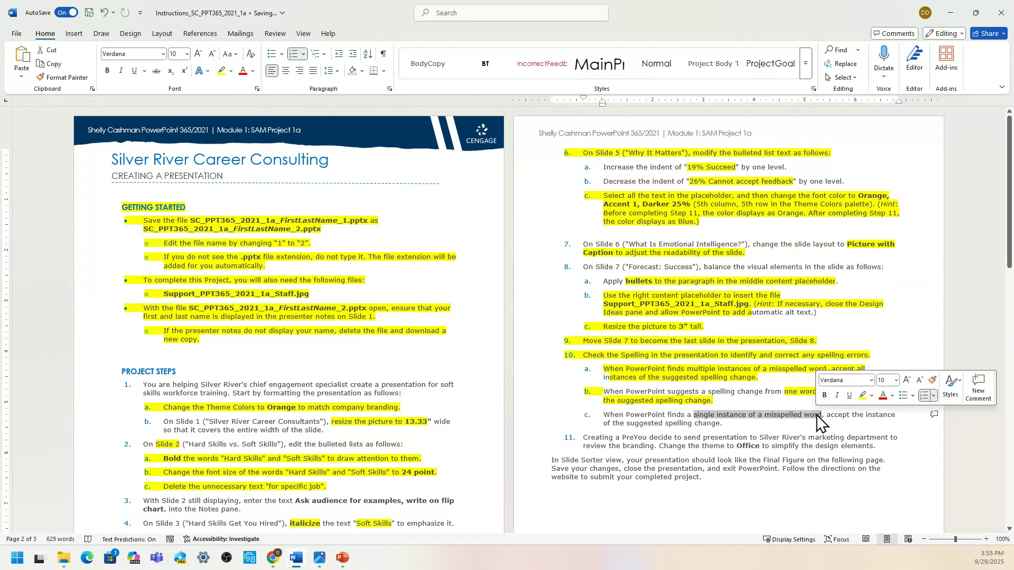
click(866, 407)
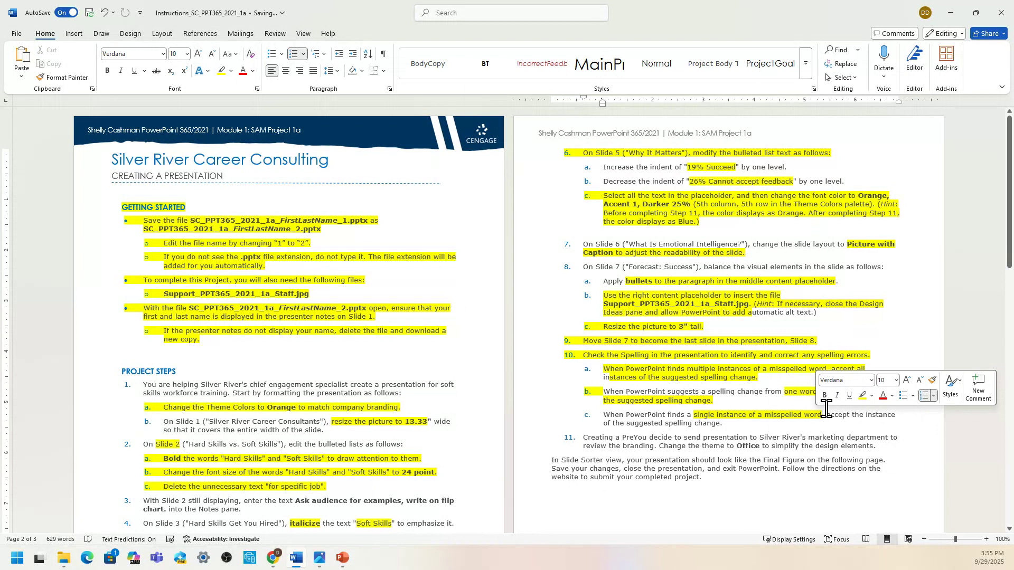
drag(833, 414, 799, 425)
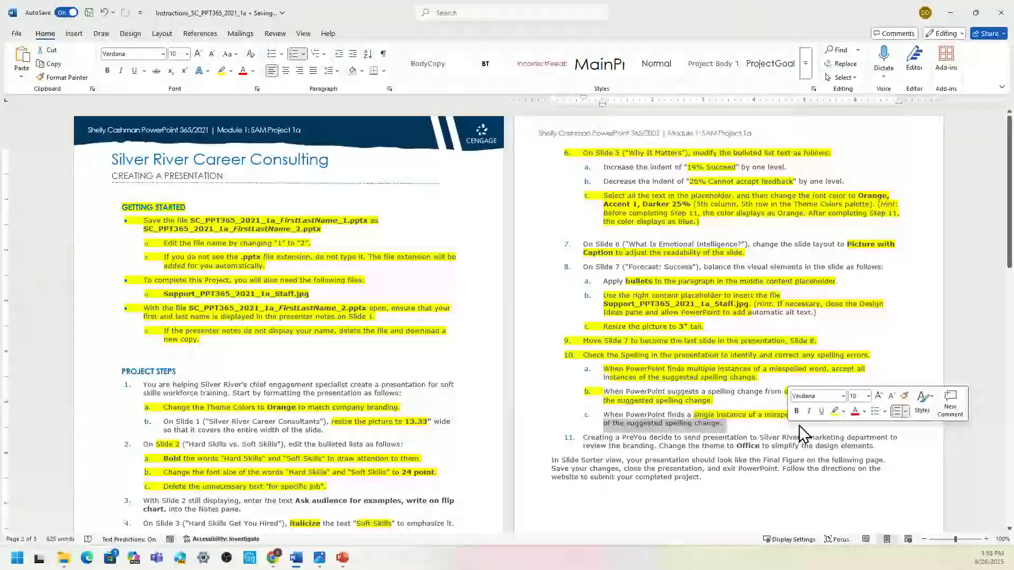
click(834, 411)
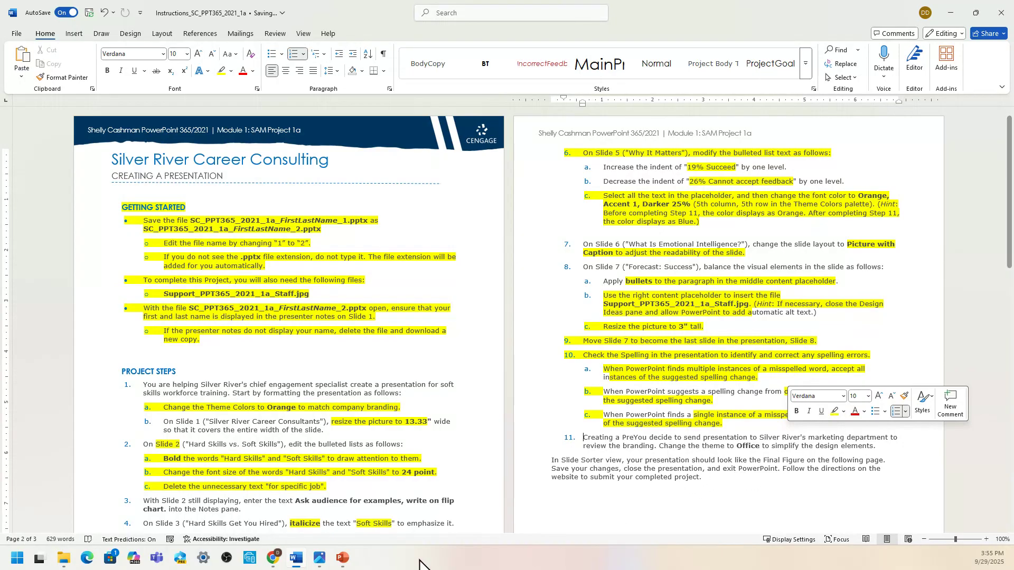
- Return the deck to Normal view and display slide 1, Silver River Career Consultants
click(343, 563)
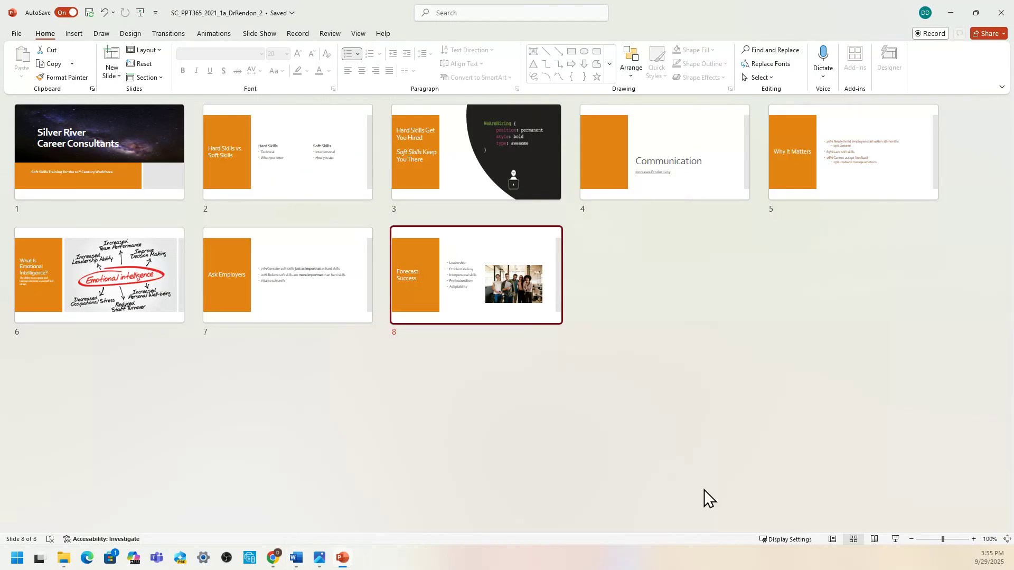
click(832, 540)
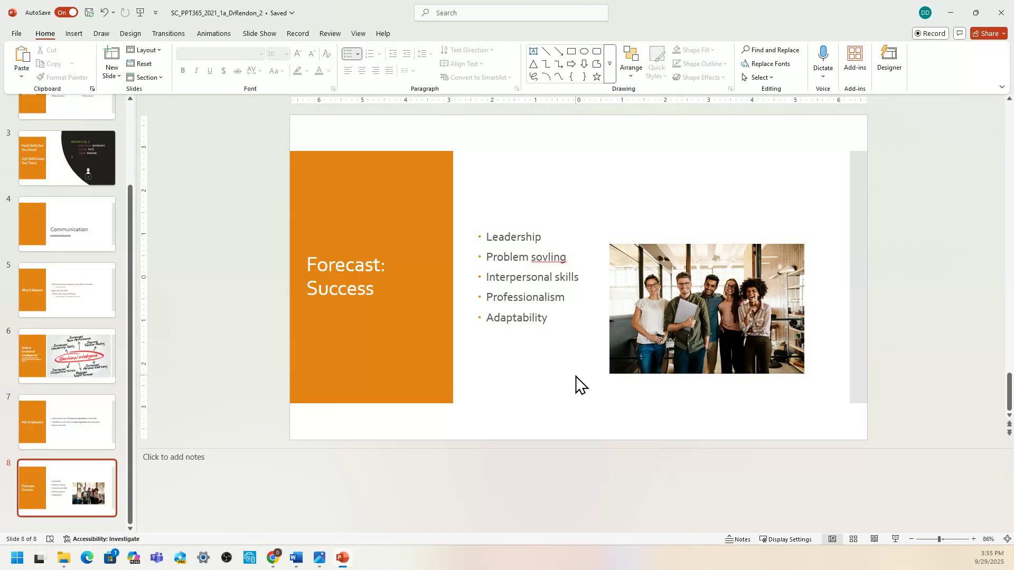
click(111, 222)
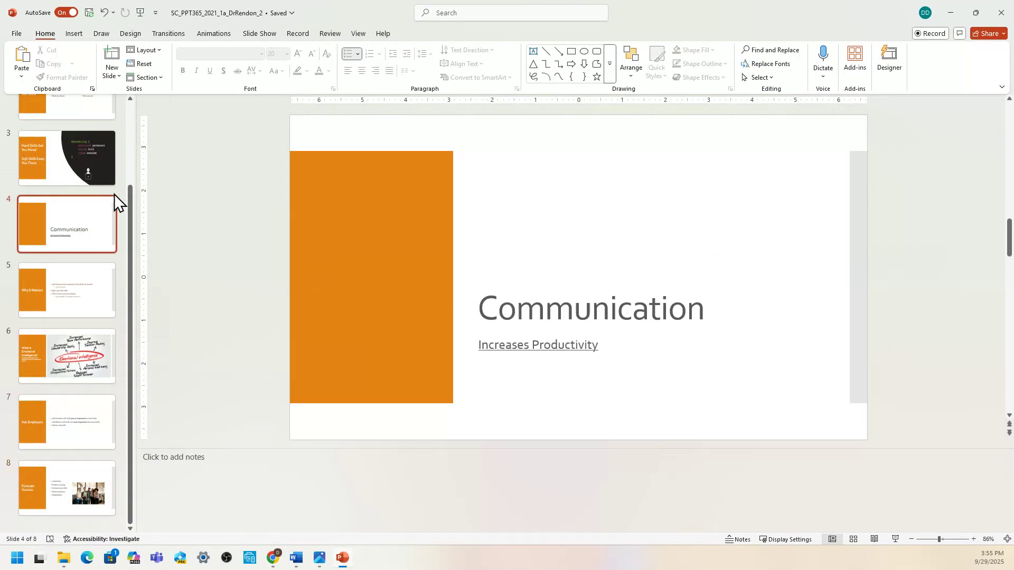
click(94, 116)
scroll(137, 152, up, 2)
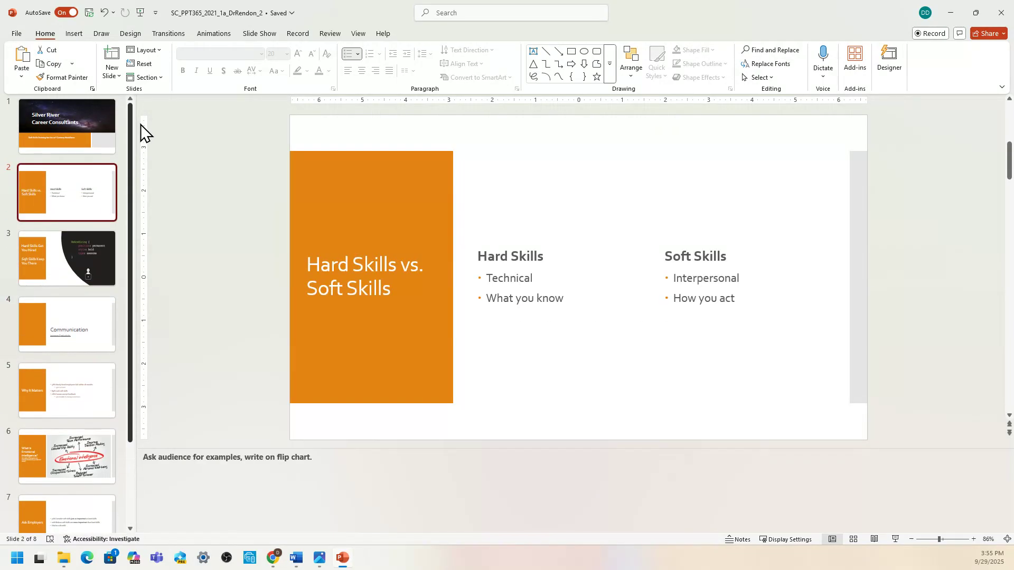
click(112, 129)
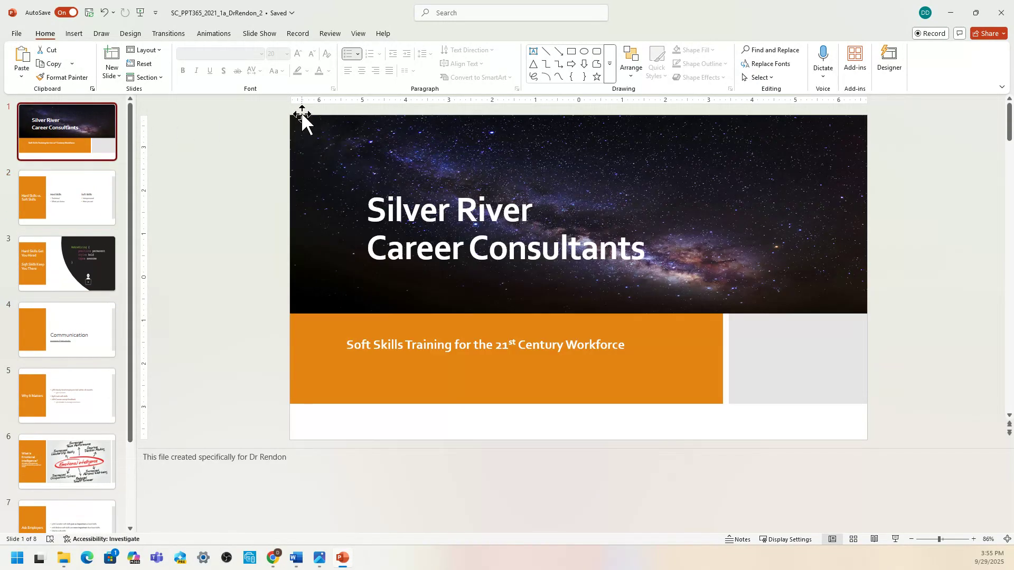
- Spell-check the deck: change all importnat to important, ignore culturefit, correct sovling to solving
click(332, 35)
click(24, 58)
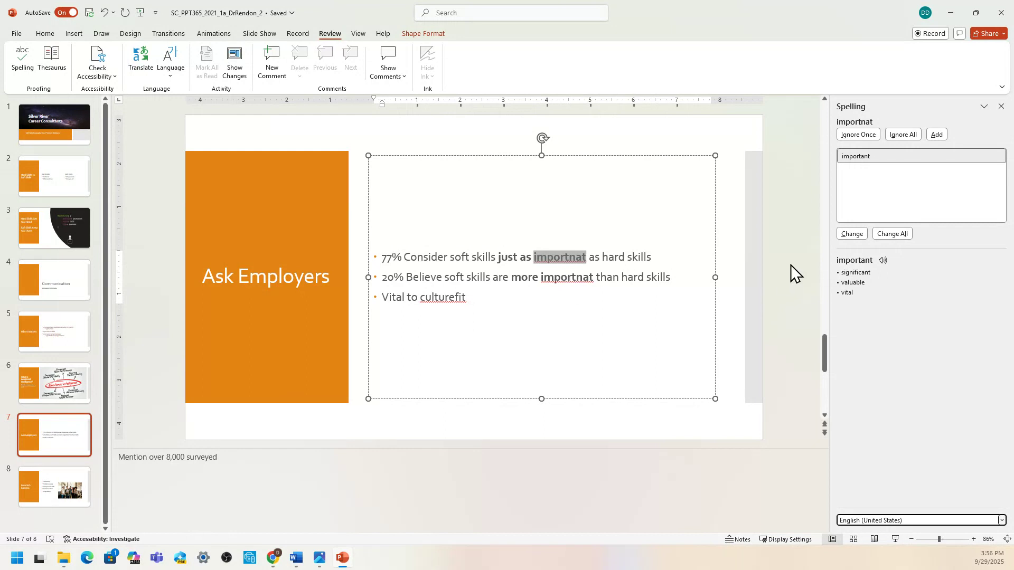
click(856, 166)
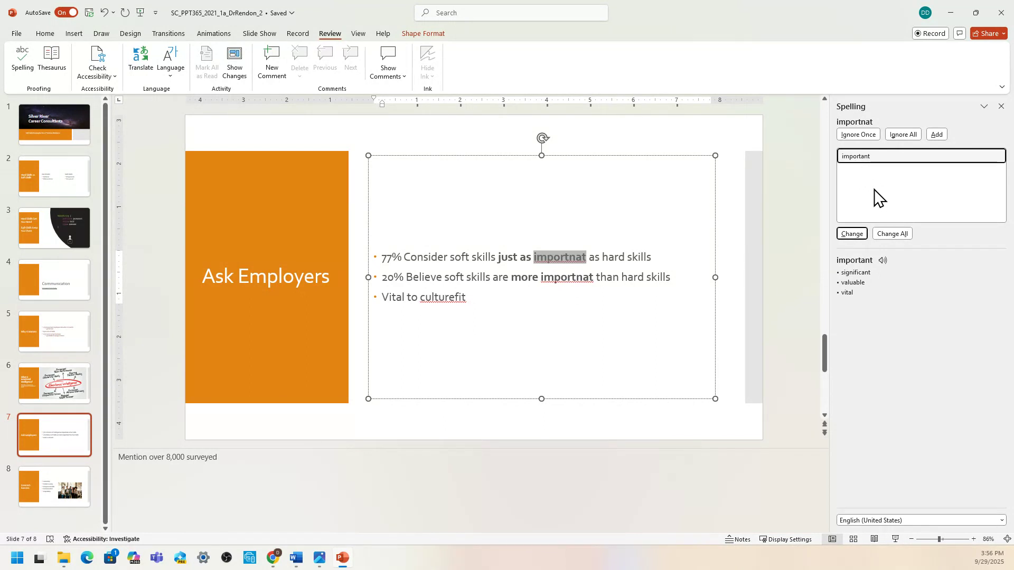
click(892, 234)
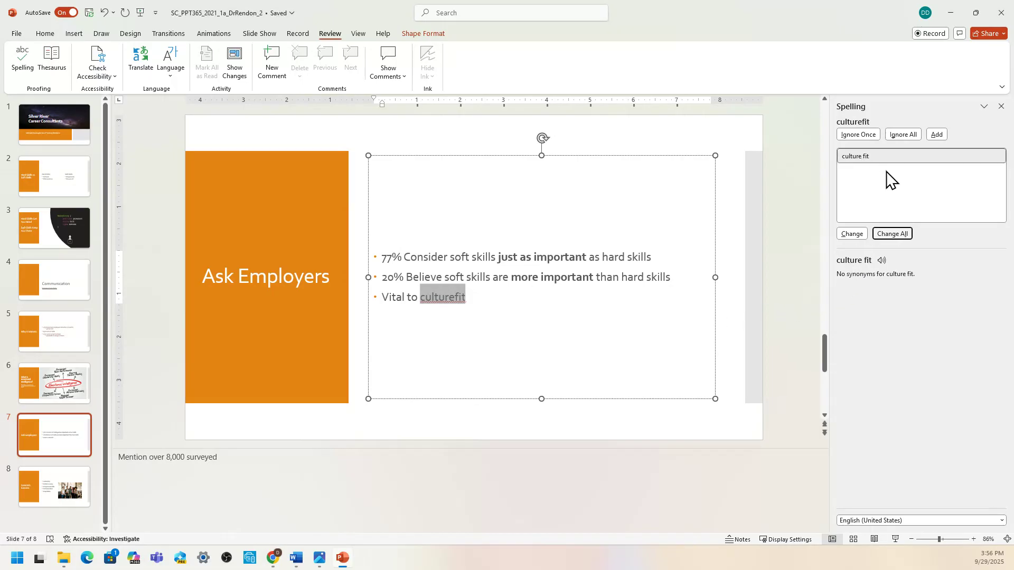
click(904, 135)
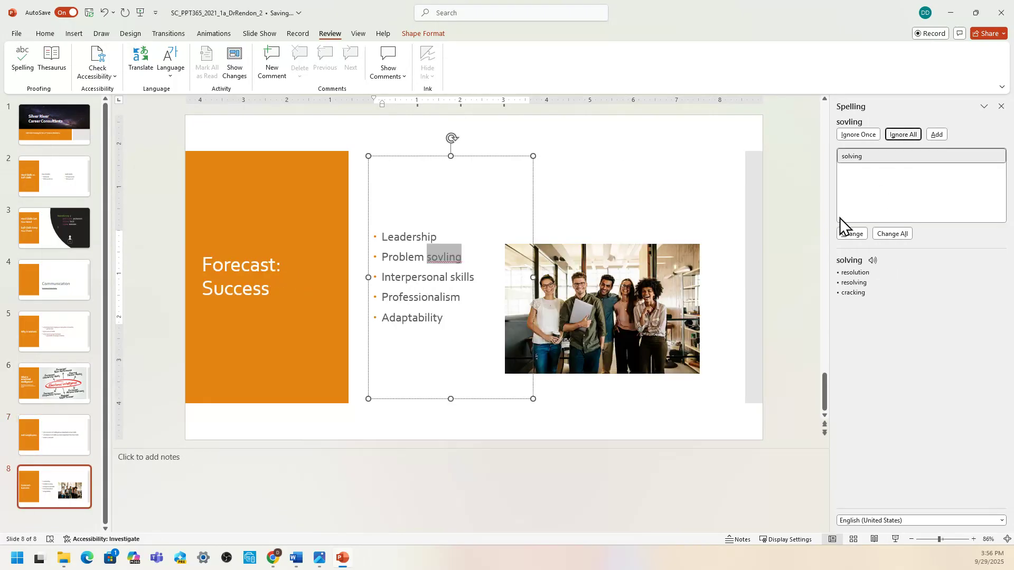
click(436, 254)
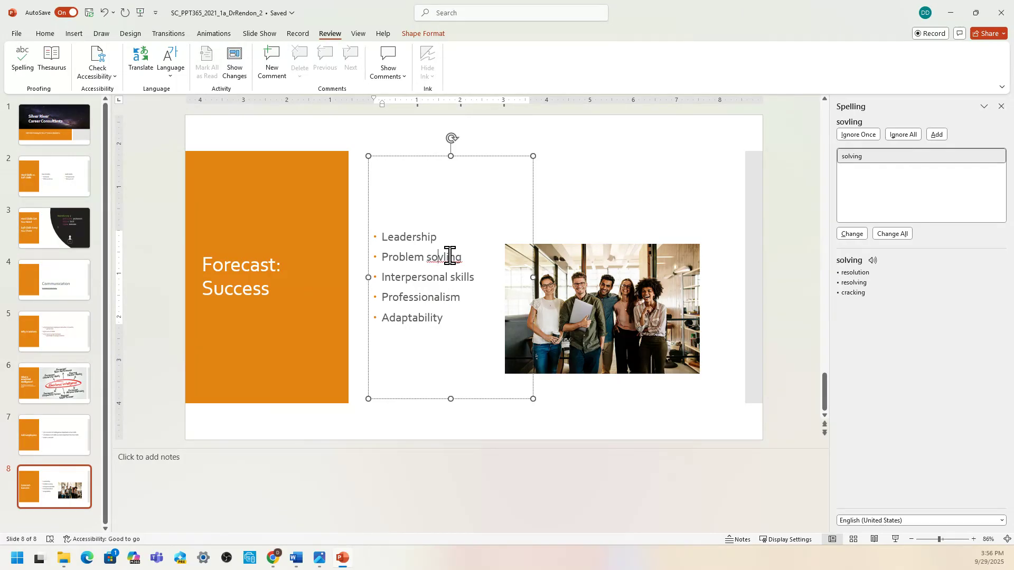
click(859, 157)
click(849, 237)
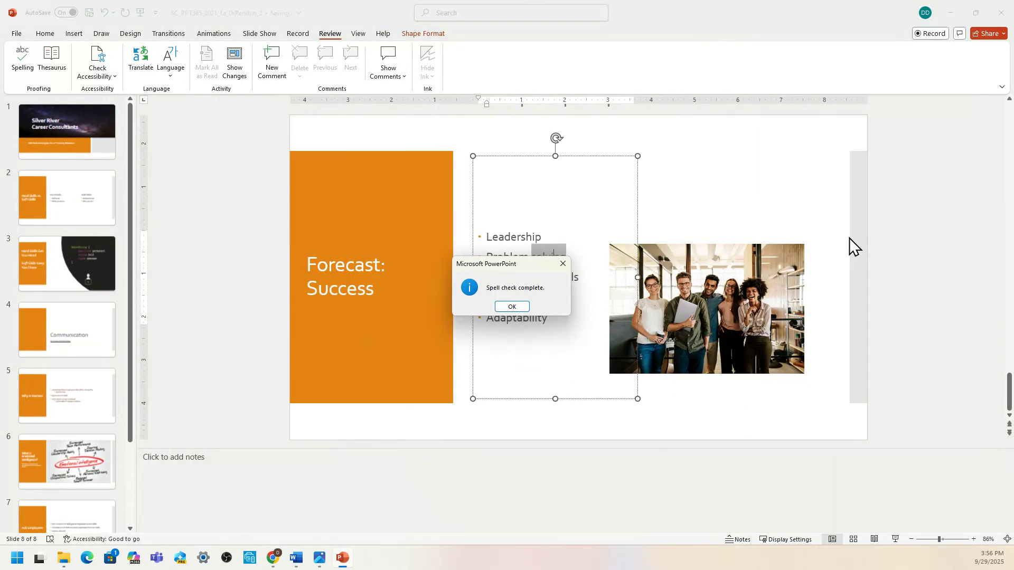
click(511, 306)
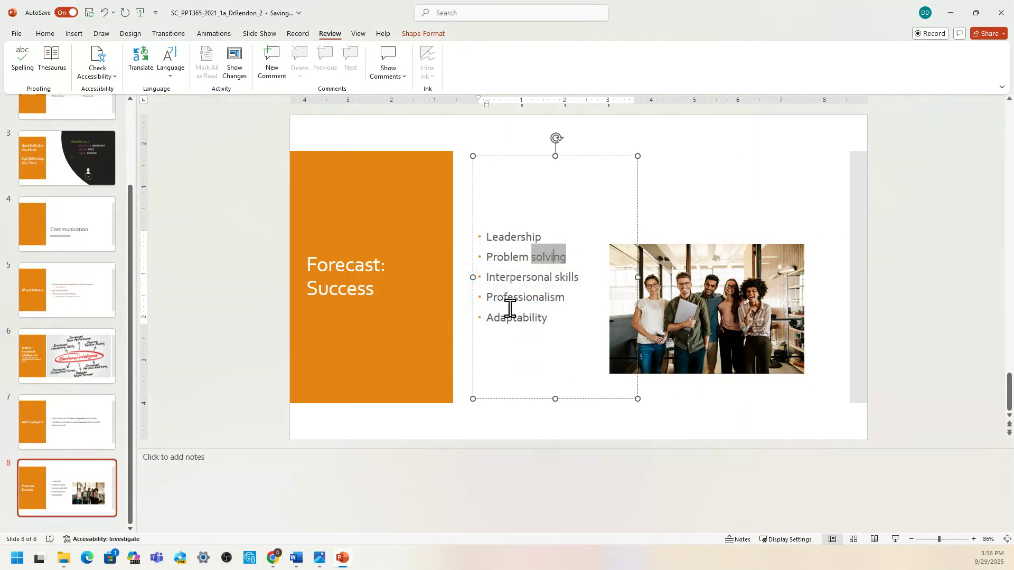
click(436, 427)
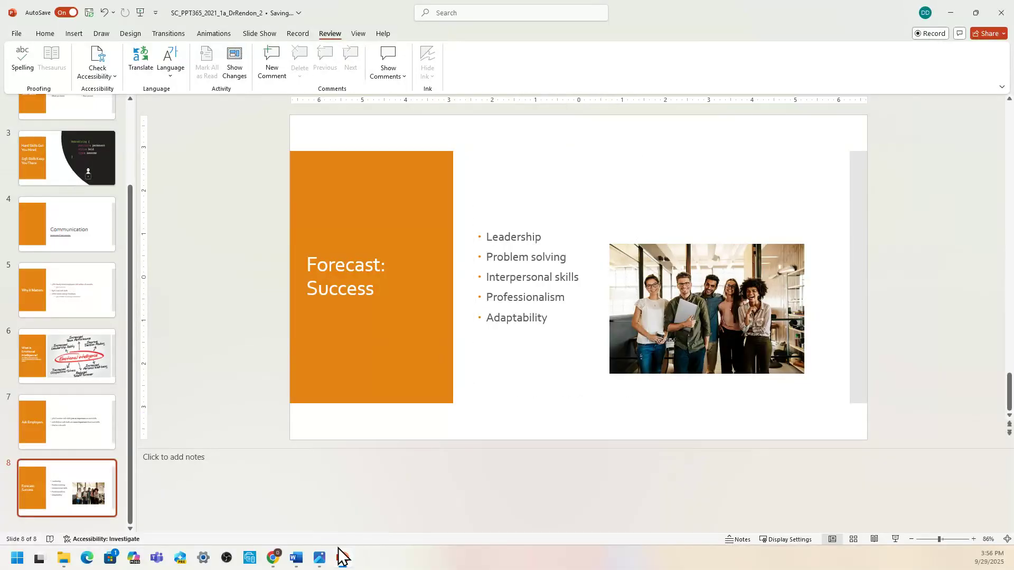
- Highlight step 11's 'Change the theme to Office to simplify the design elements' in yellow
click(296, 557)
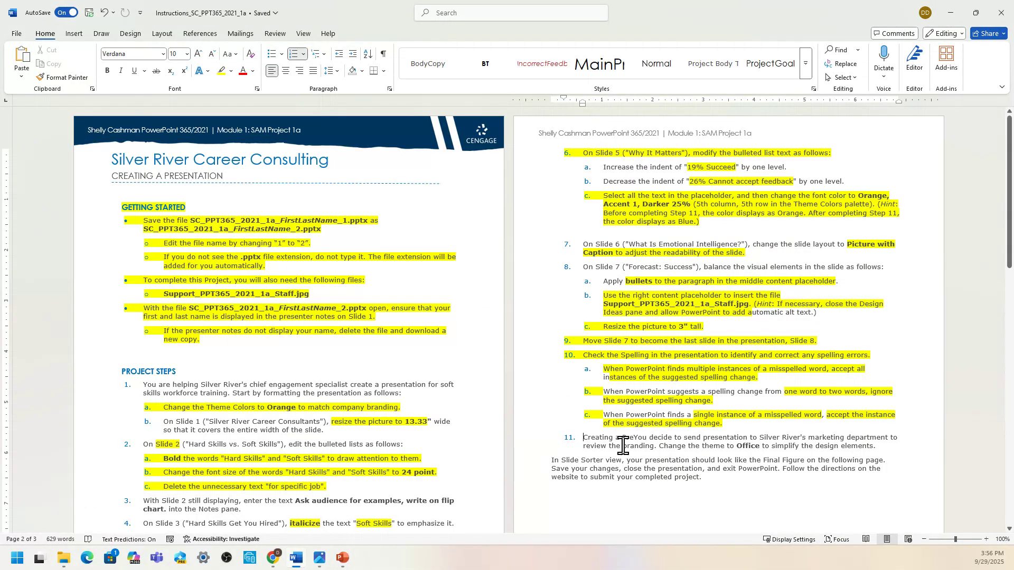
drag(1010, 263, 993, 312)
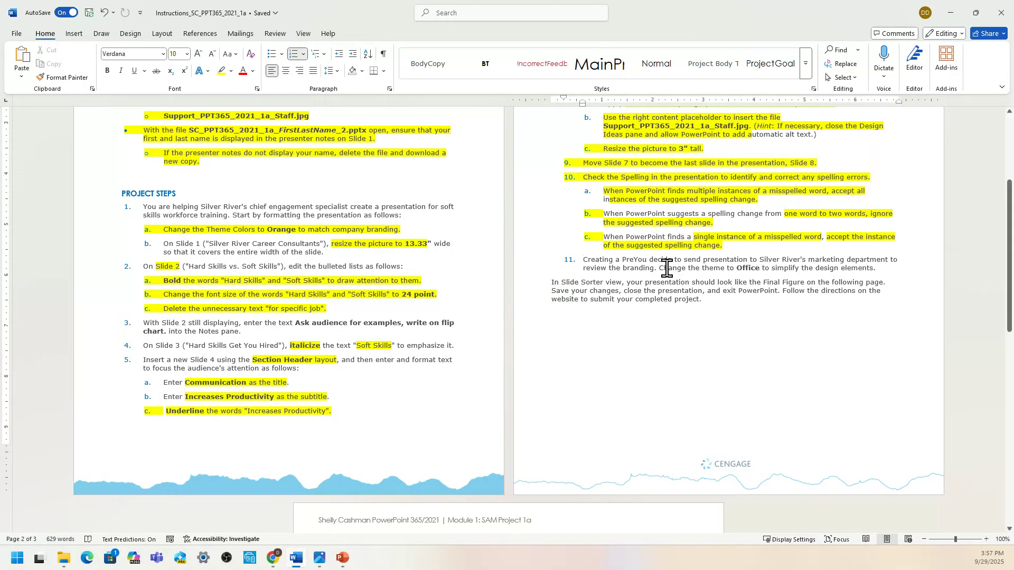
drag(662, 267, 821, 273)
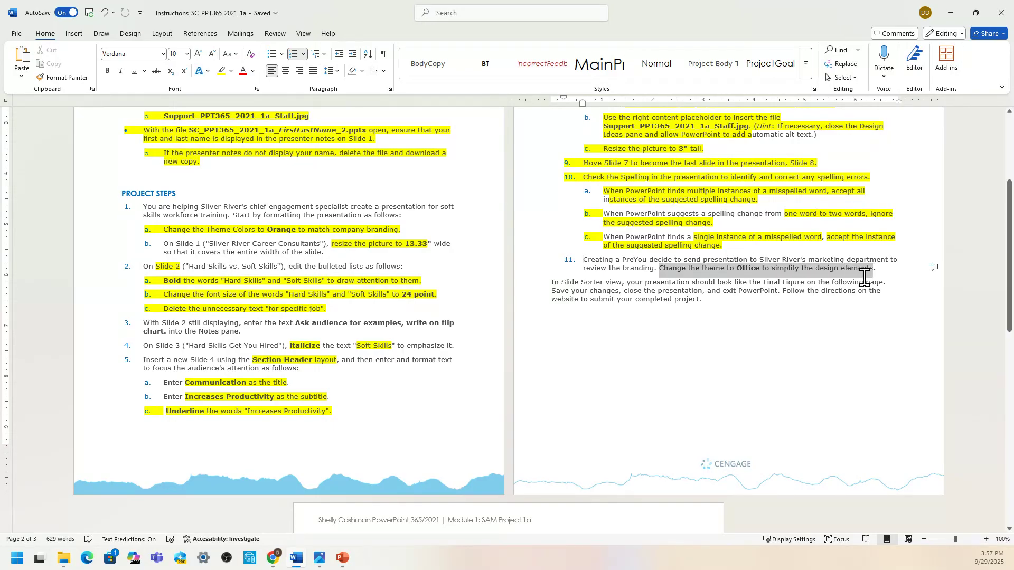
mouse_move(870, 278)
mouse_down()
mouse_move(872, 285)
mouse_move(872, 276)
mouse_up()
click(878, 258)
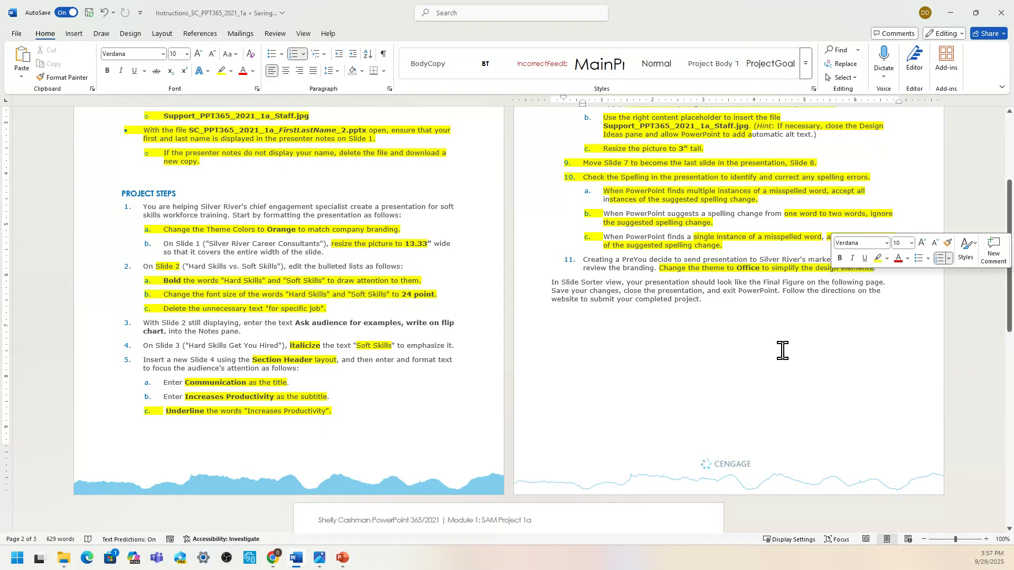
click(343, 558)
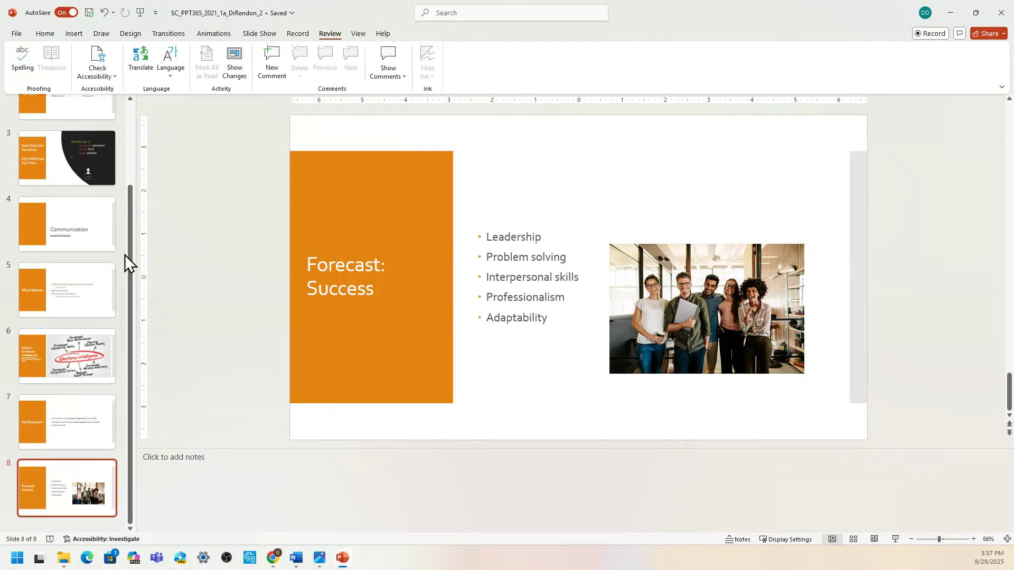
- Select all eight slides and apply the Office Theme, replacing the orange design
drag(128, 253, 151, 118)
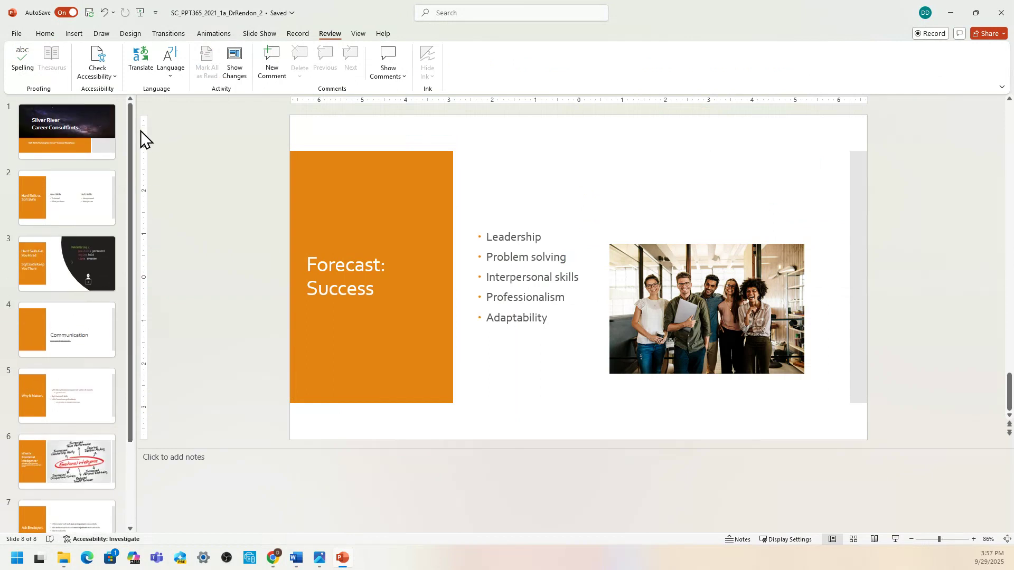
click(100, 138)
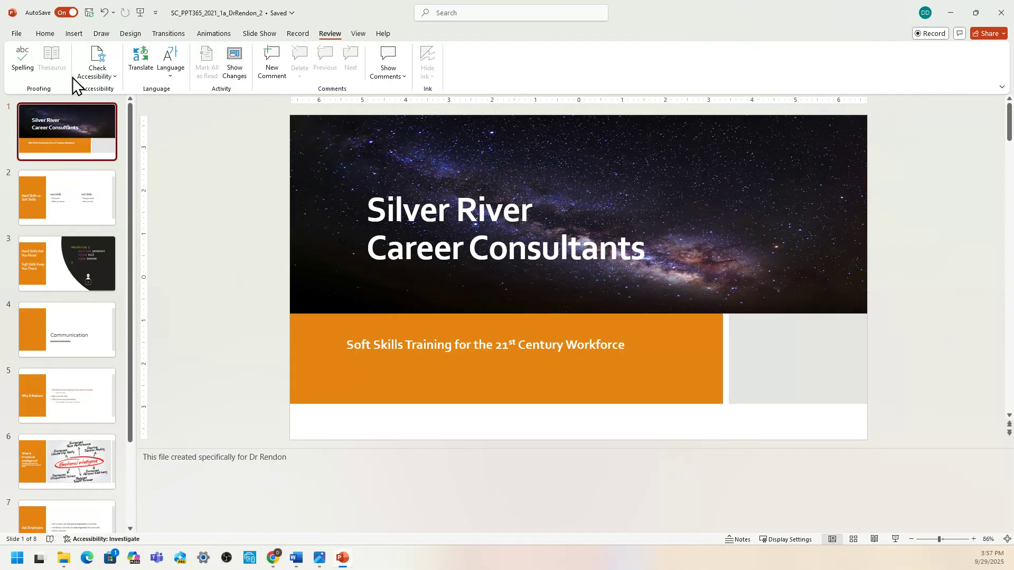
click(123, 36)
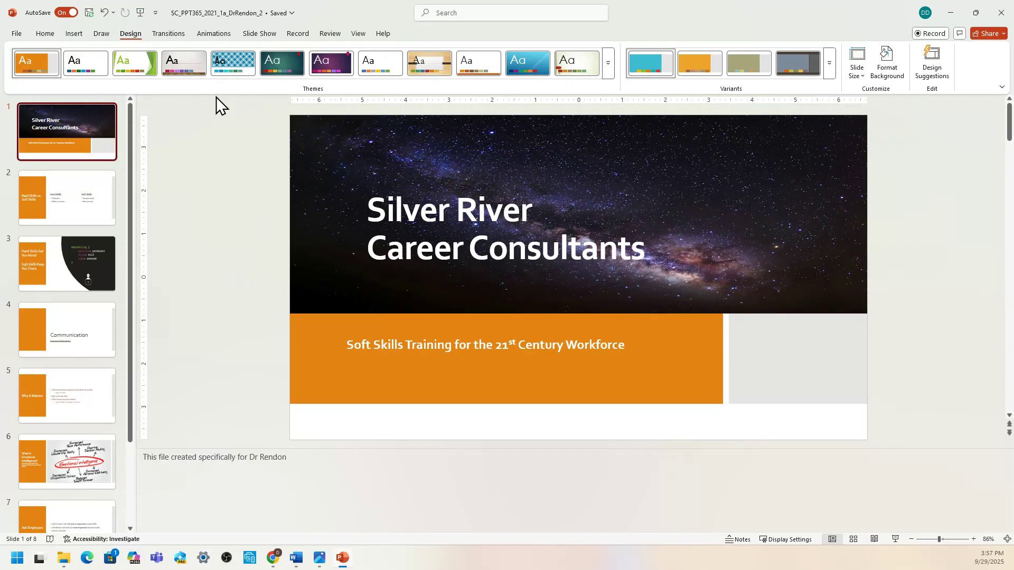
key(ctrl+a)
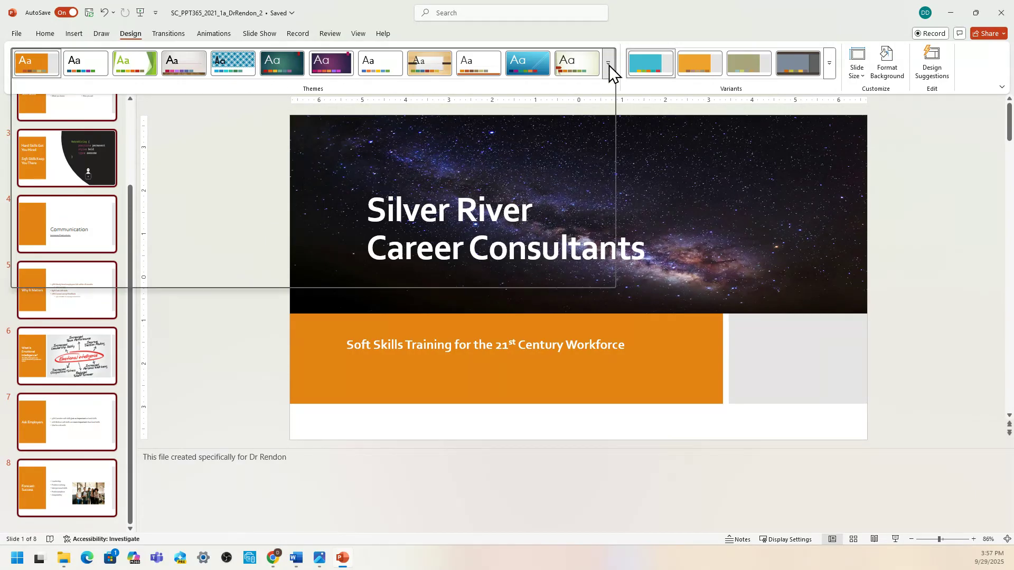
click(608, 64)
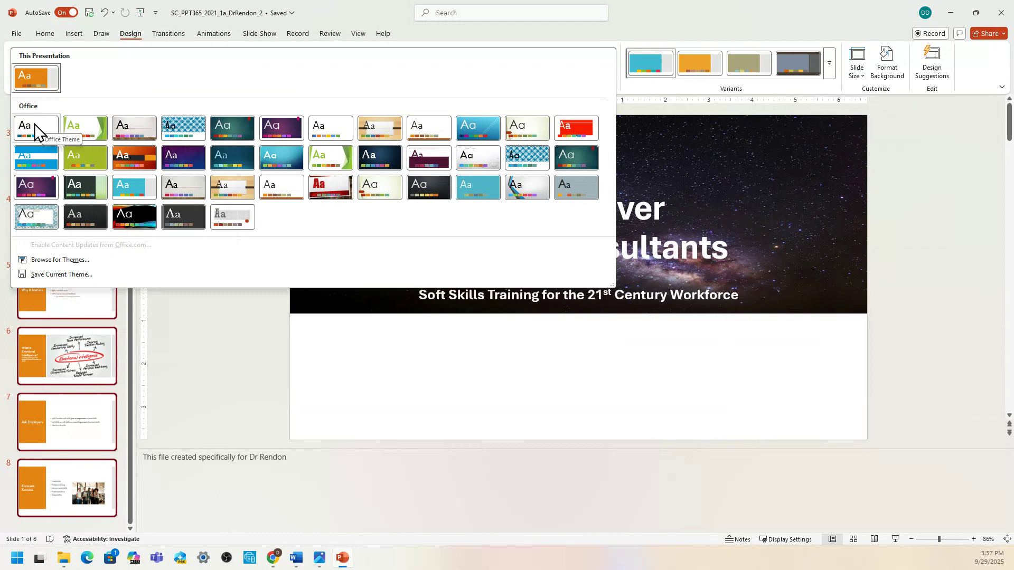
click(33, 123)
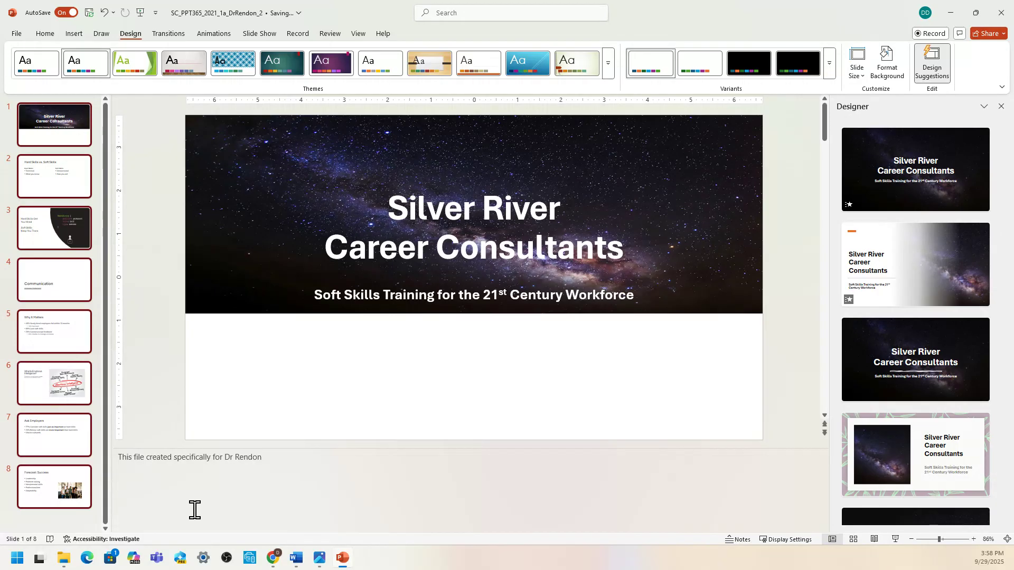
click(296, 557)
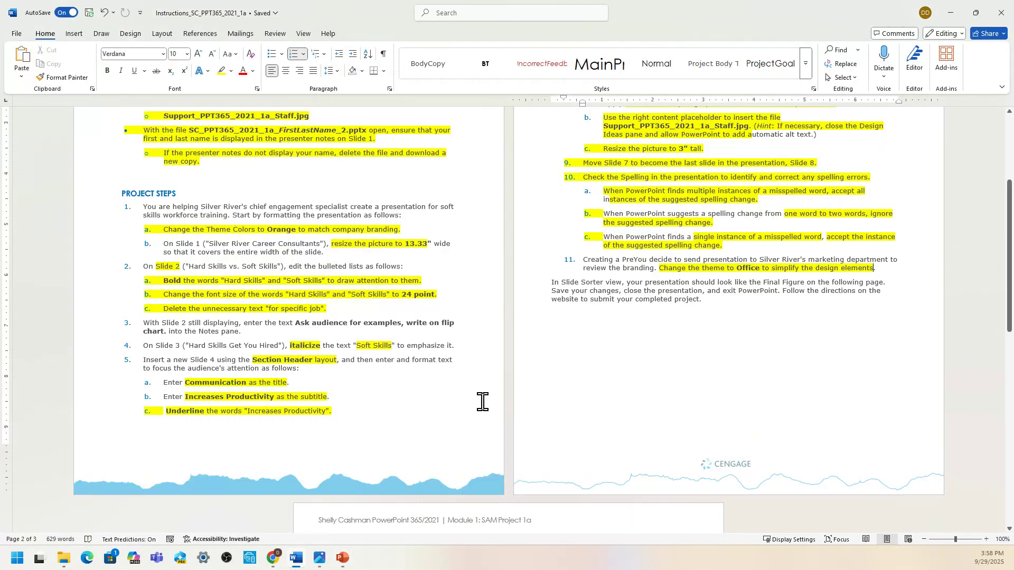
scroll(611, 388, up, 3)
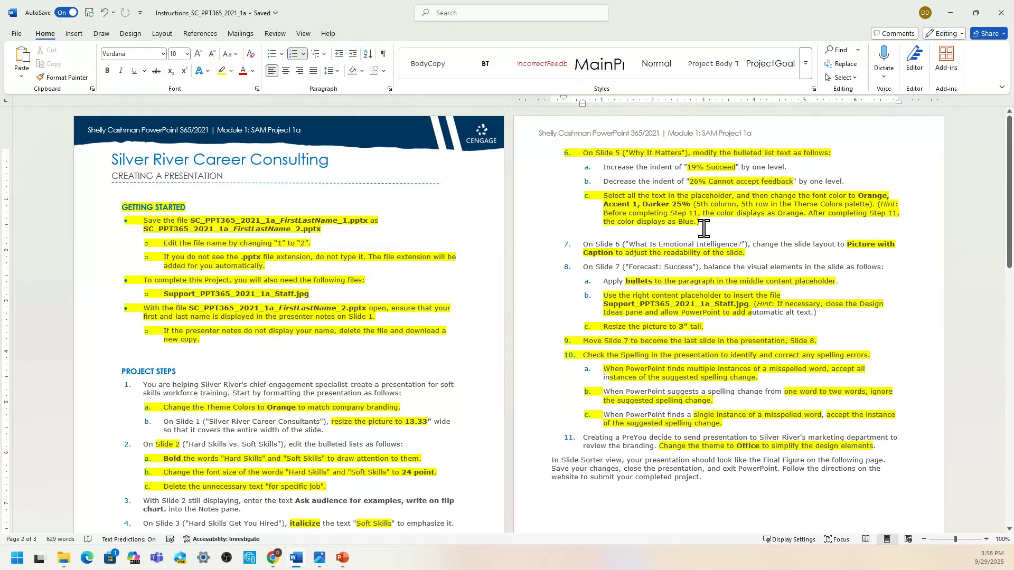
mouse_move(343, 564)
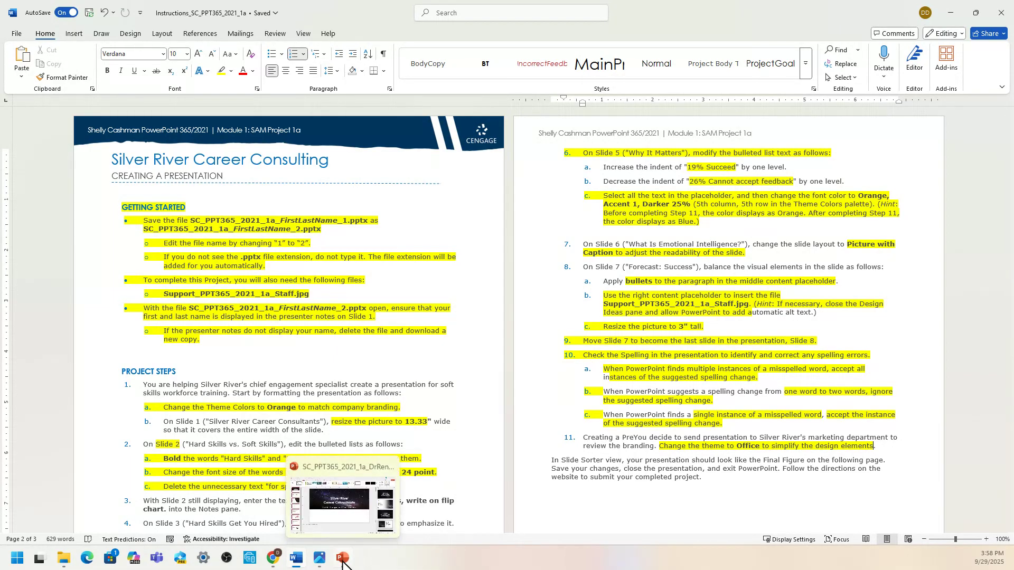
- Go to slide 5, Why It Matters, close the Designer pane, and switch to Word
click(338, 521)
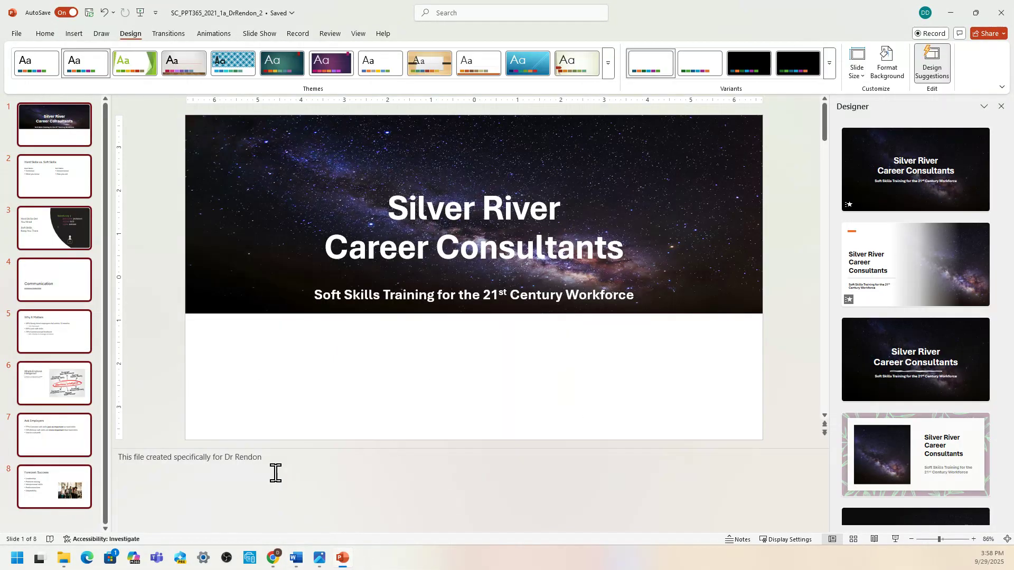
click(67, 334)
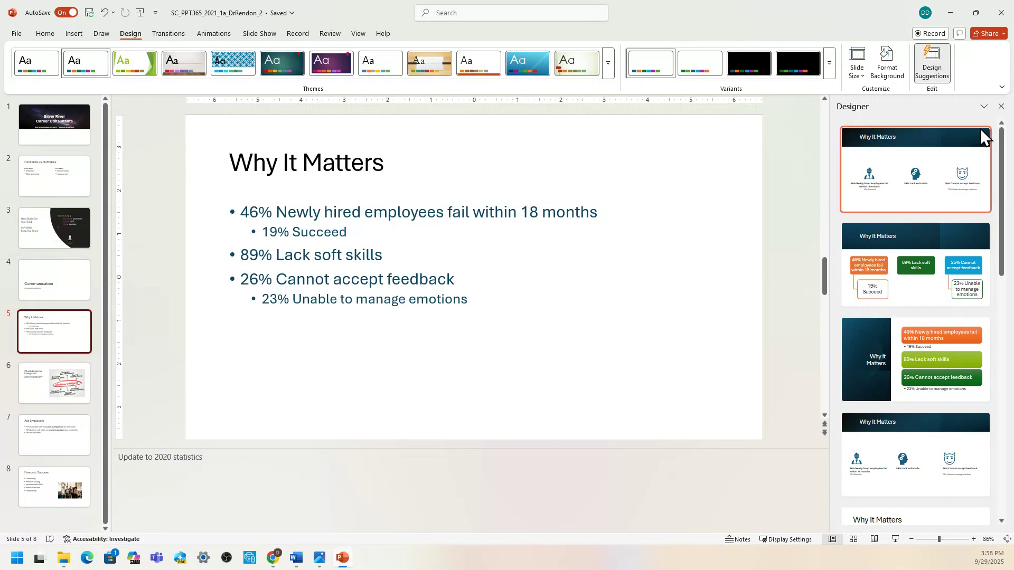
click(1001, 107)
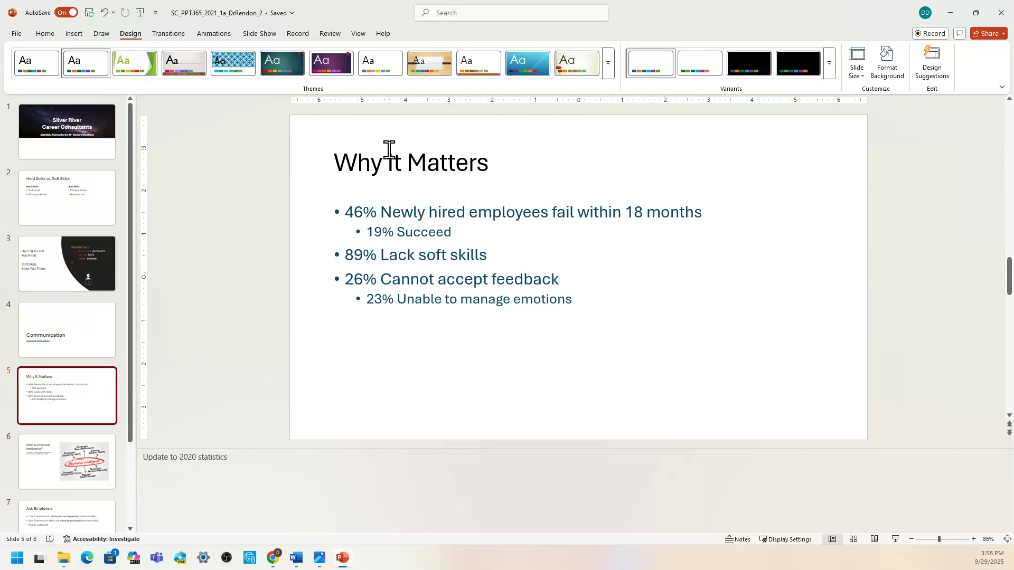
click(602, 168)
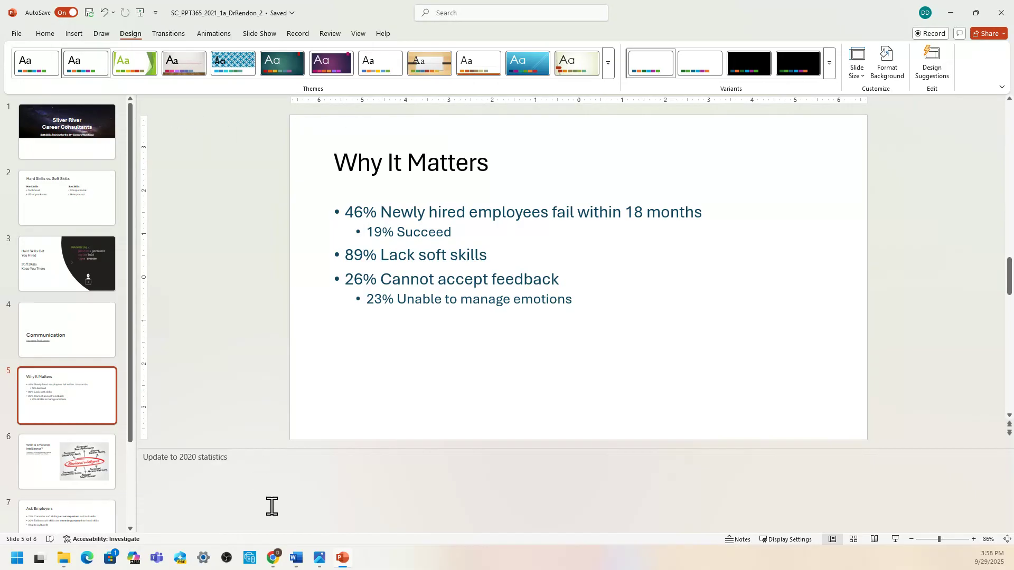
click(296, 558)
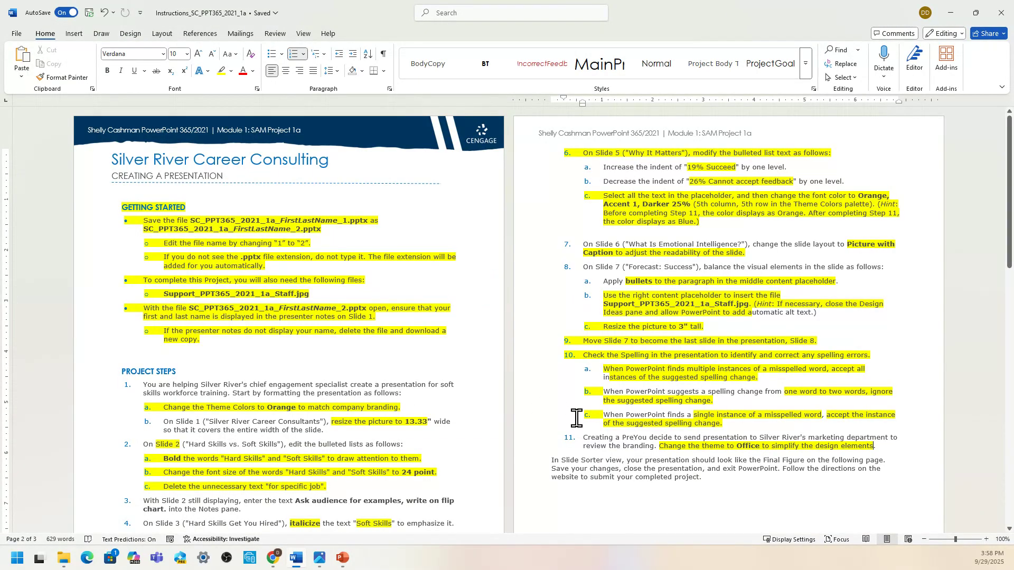
- Scroll Word's instructions down to compare the Final Figure page
scroll(577, 417, down, 8)
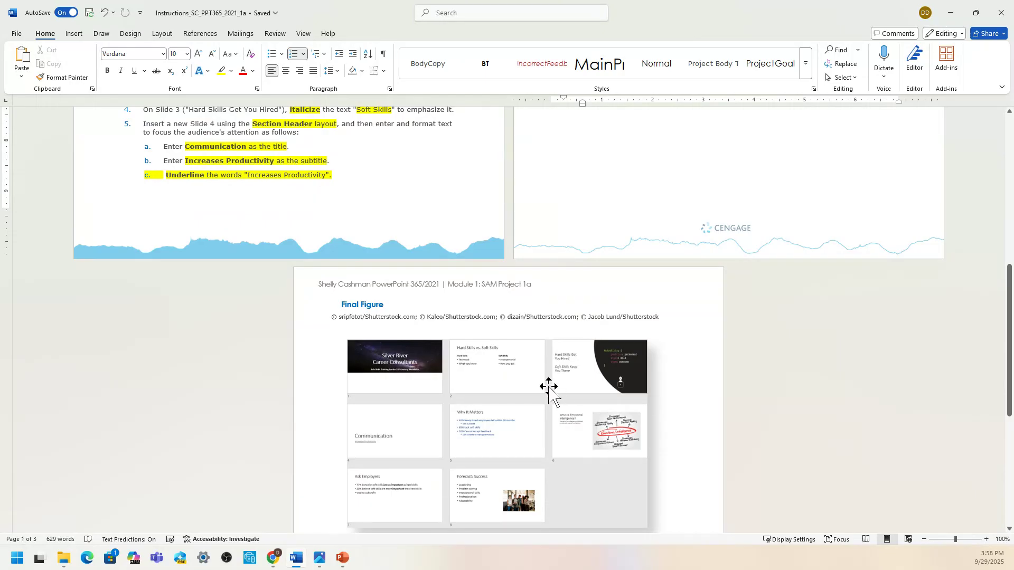
scroll(546, 385, down, 6)
scroll(548, 385, up, 8)
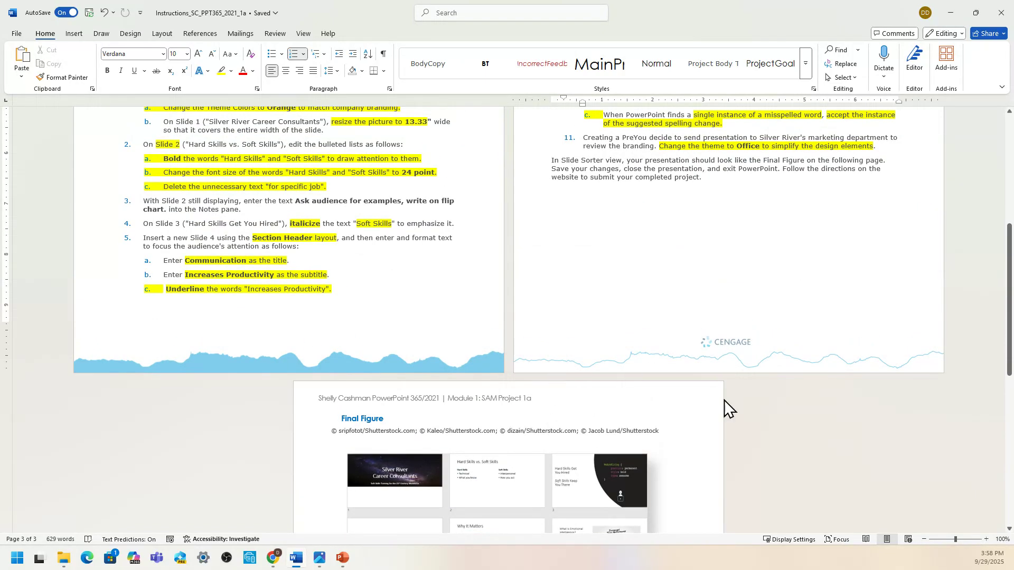
drag(1002, 303, 1002, 388)
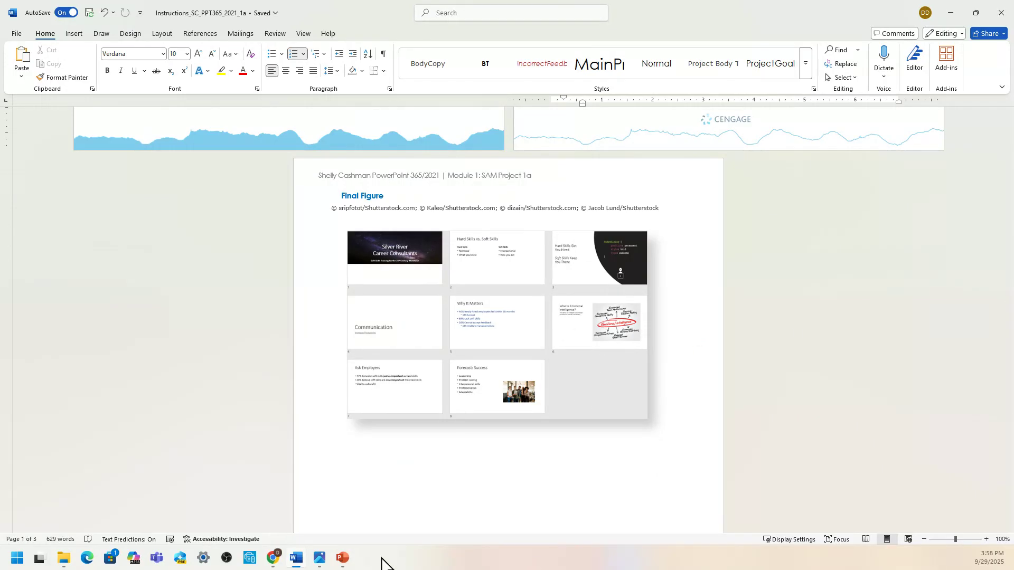
- Bring PowerPoint forward and view all eight Office-themed slides as a thumbnail grid
mouse_move(347, 563)
click(348, 518)
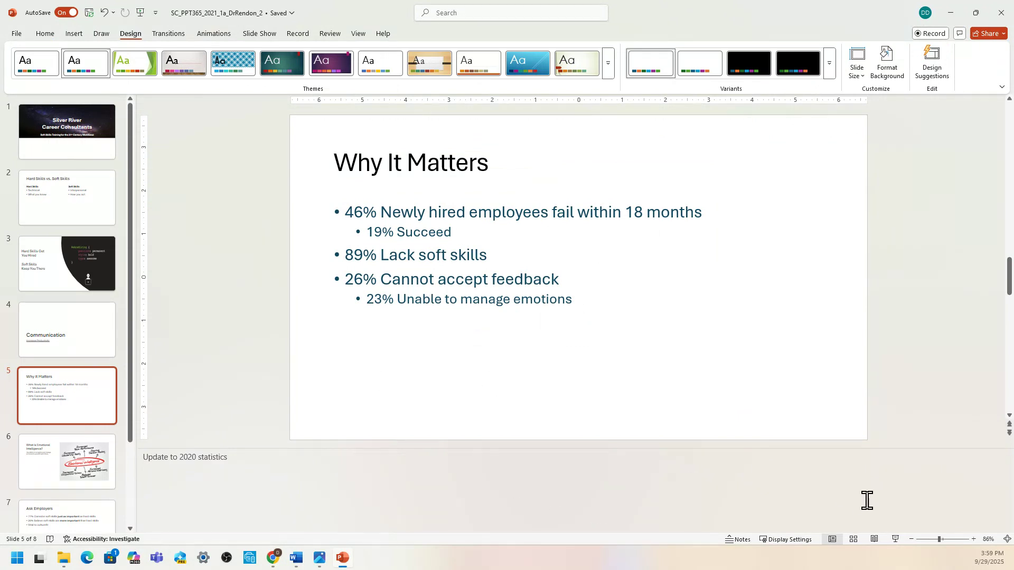
click(853, 540)
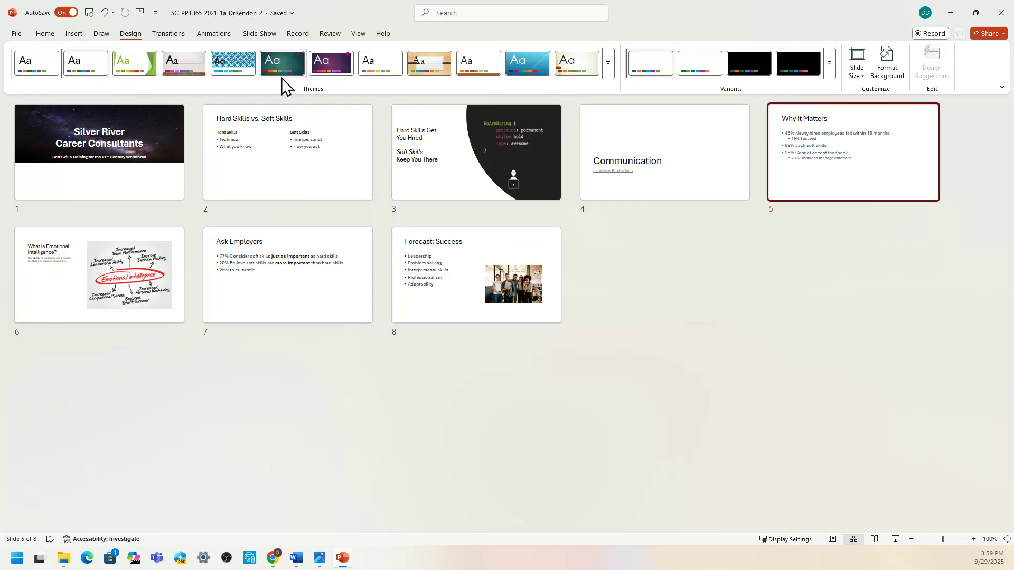
- Save a copy of the presentation under the same file name, replacing the existing file
click(17, 34)
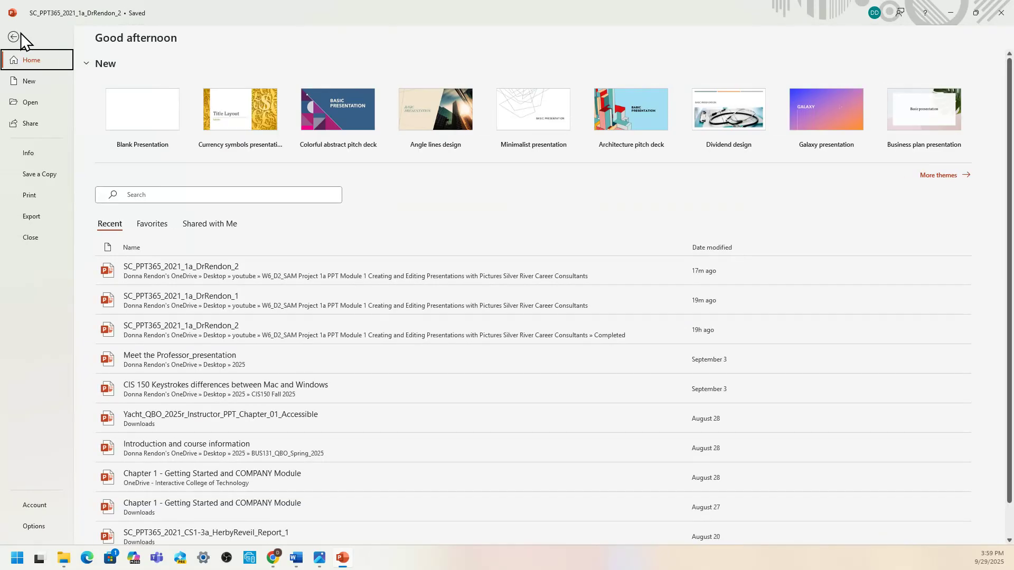
click(52, 179)
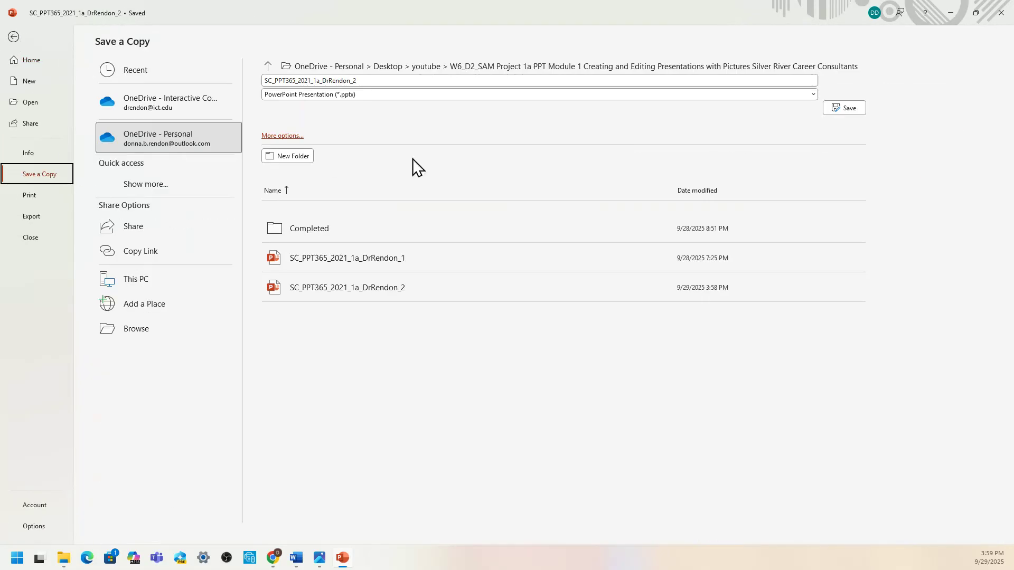
click(841, 111)
click(545, 315)
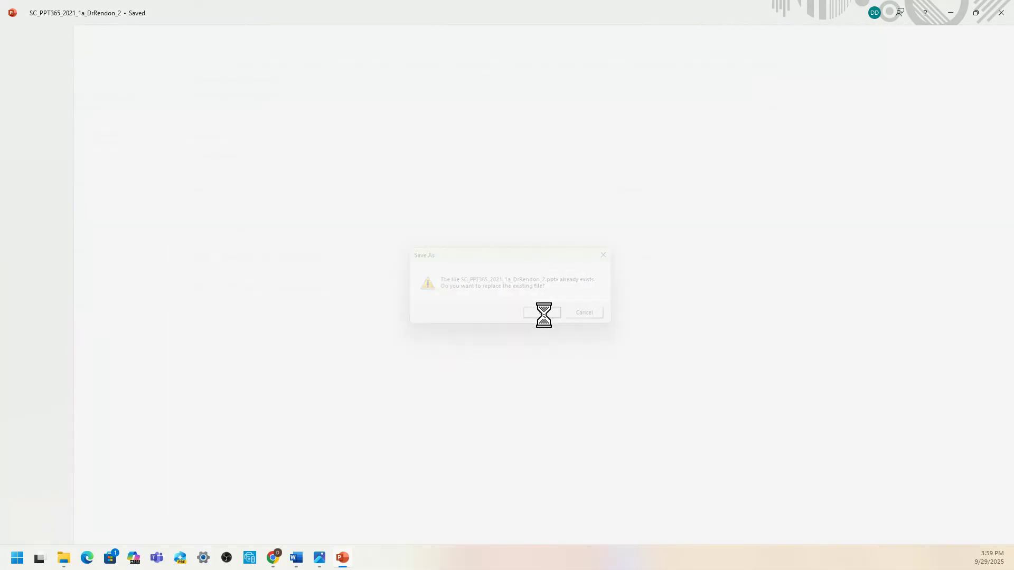